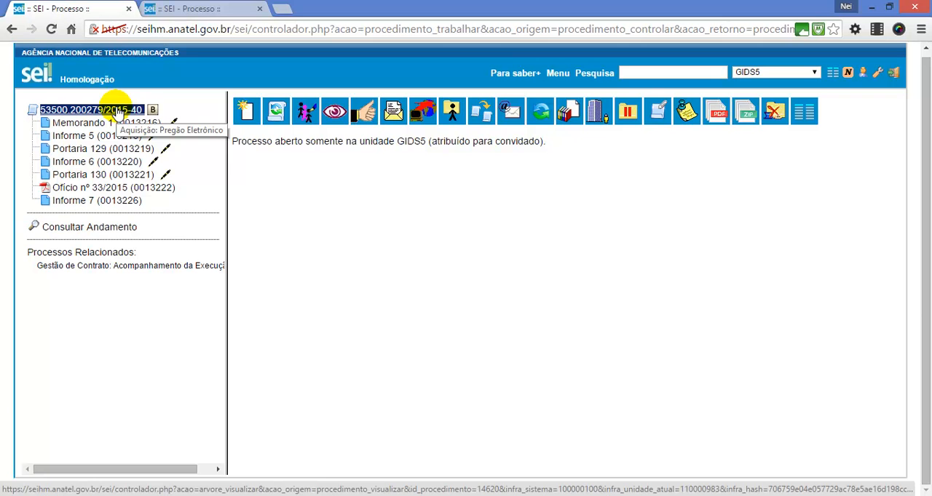
Step: Start generating a new document in the open process and look through the offered document types
click(244, 114)
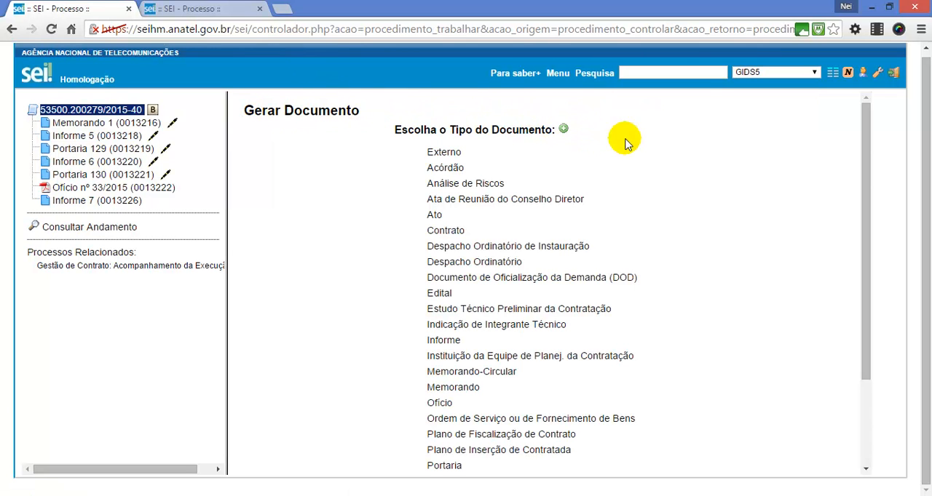
scroll(768, 137, down, 3)
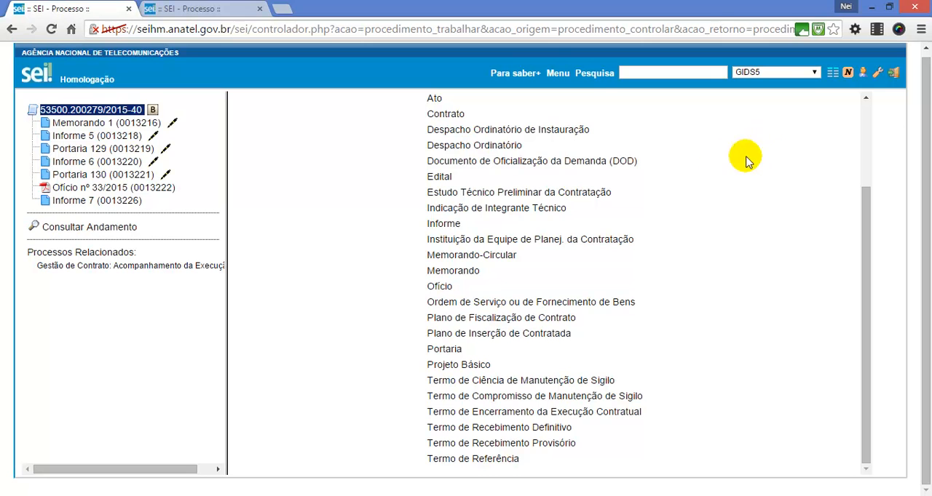
scroll(706, 184, up, 3)
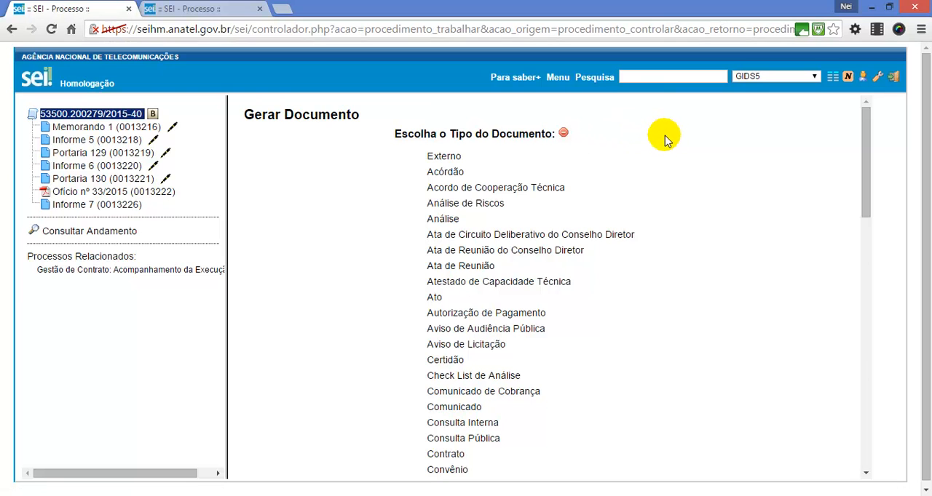
Step: Review the expanded list of all document types, then collapse it to the shorter list
scroll(675, 137, down, 6)
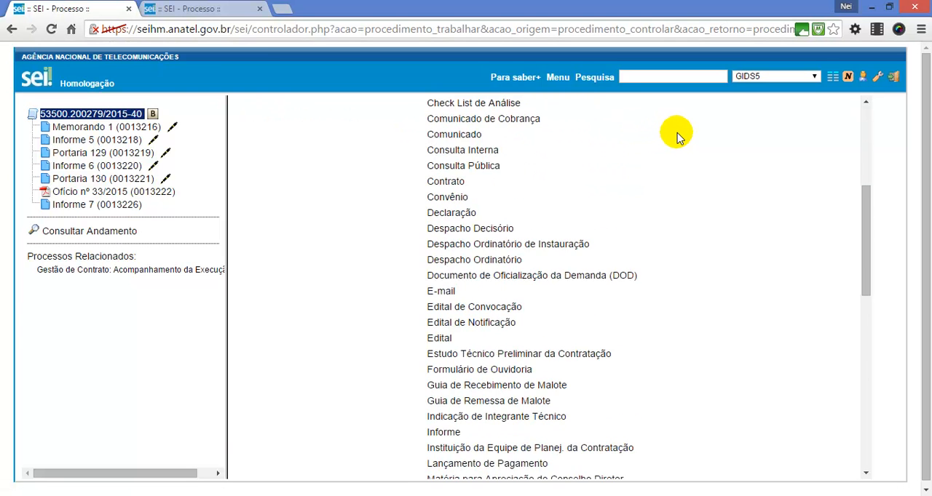
scroll(677, 137, down, 5)
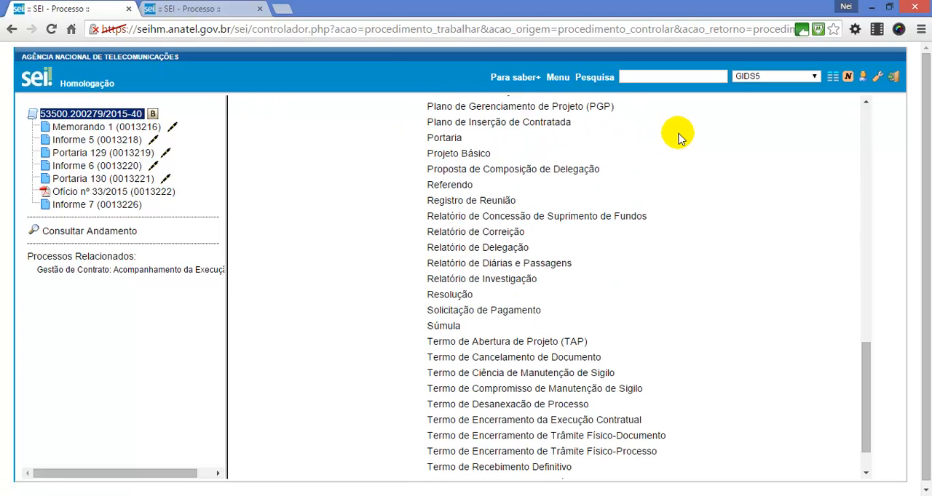
scroll(677, 137, up, 10)
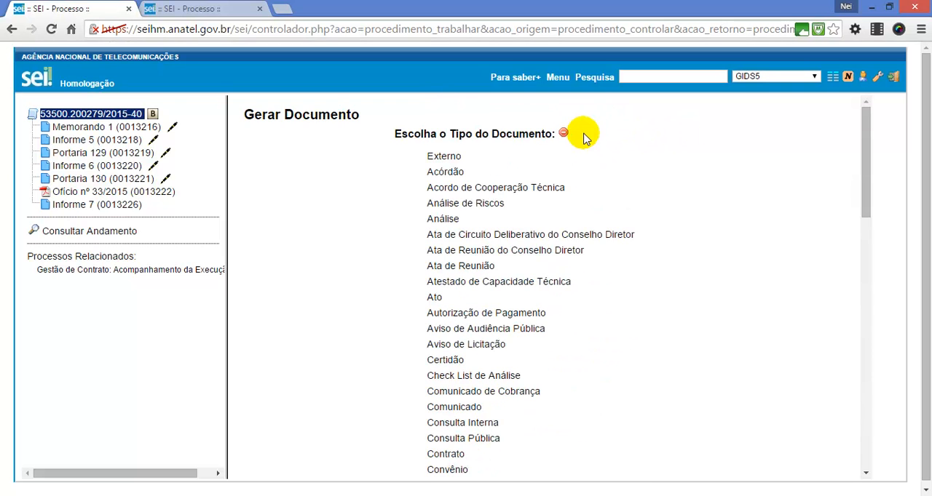
click(564, 135)
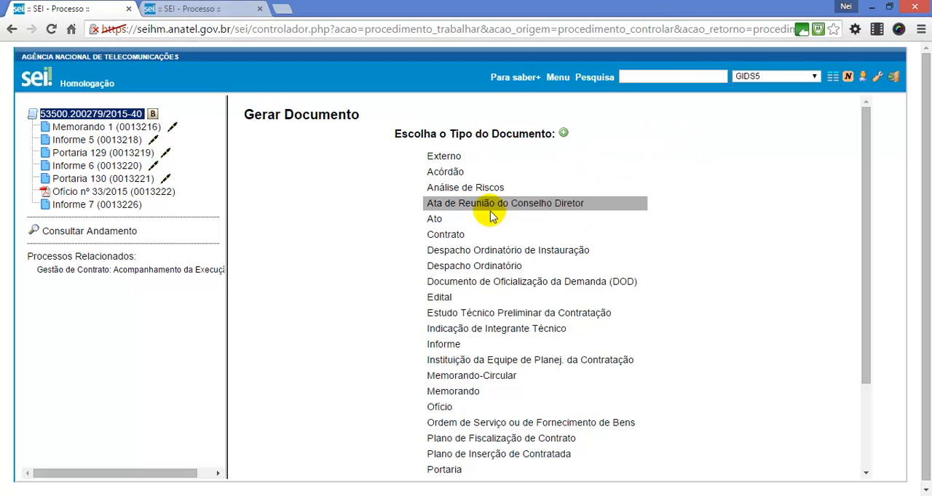
Step: Create an Informe document with no initial text and the access level Público, and confirm its data
click(445, 348)
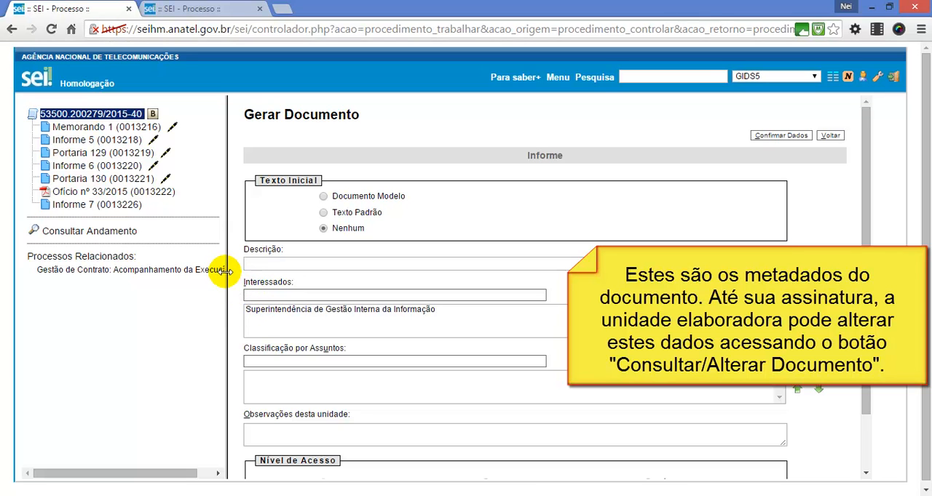
scroll(237, 287, down, 1)
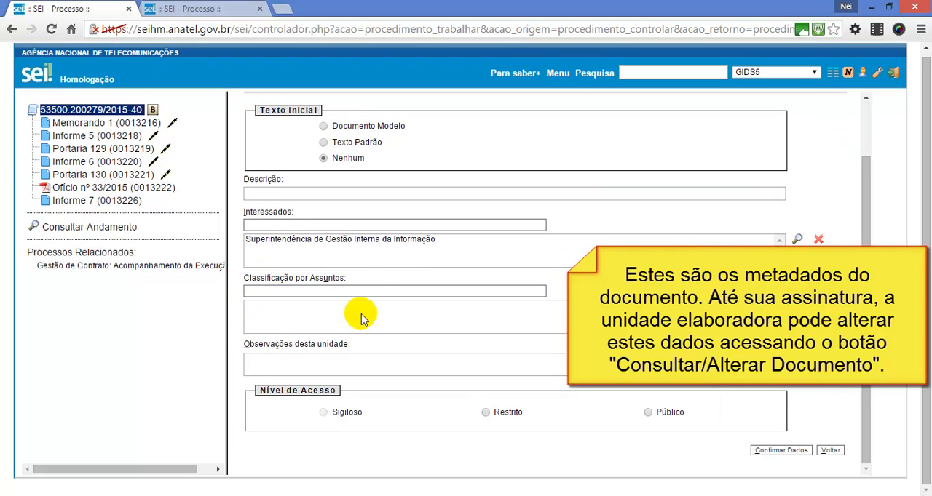
click(259, 295)
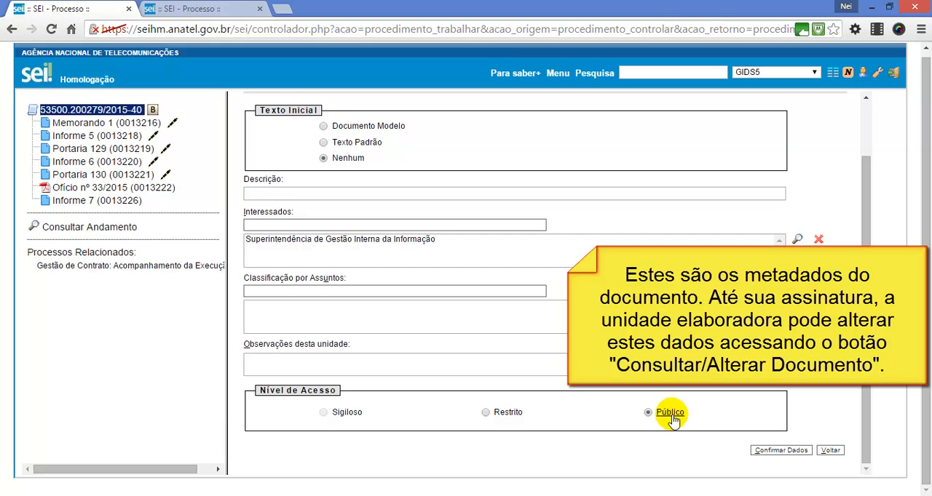
click(763, 452)
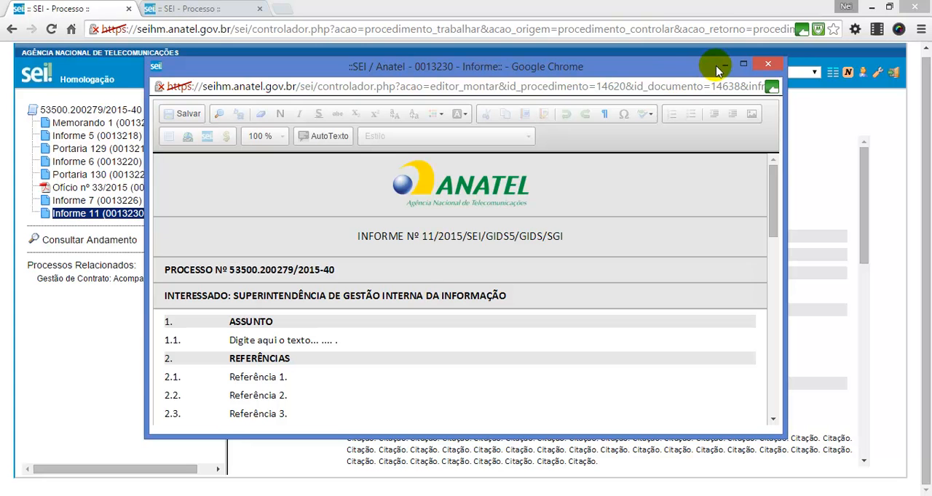
Step: Close the automatically opened editor, reopen the new Informe's content for editing and maximize the editor window
click(768, 67)
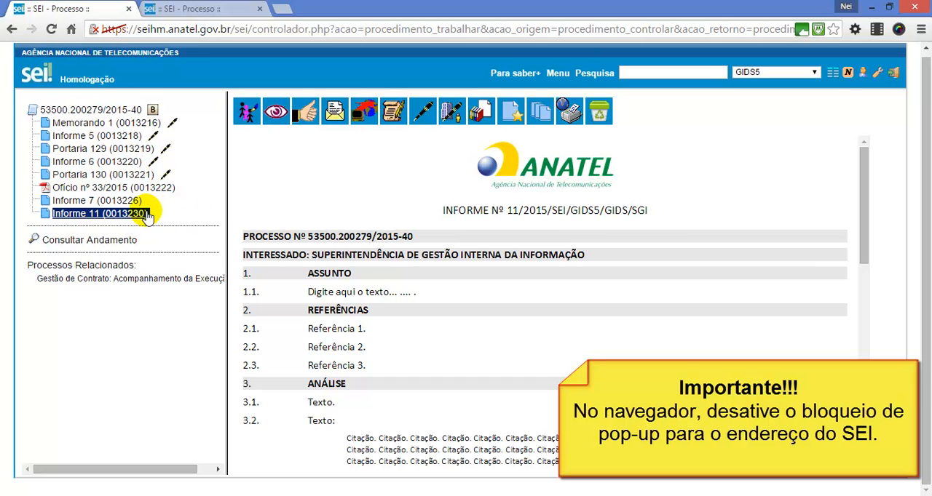
click(393, 116)
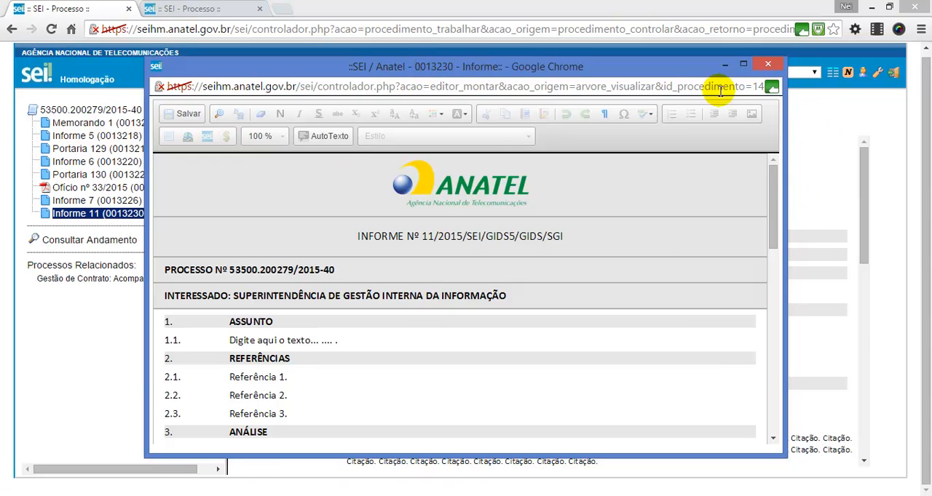
click(351, 333)
click(288, 323)
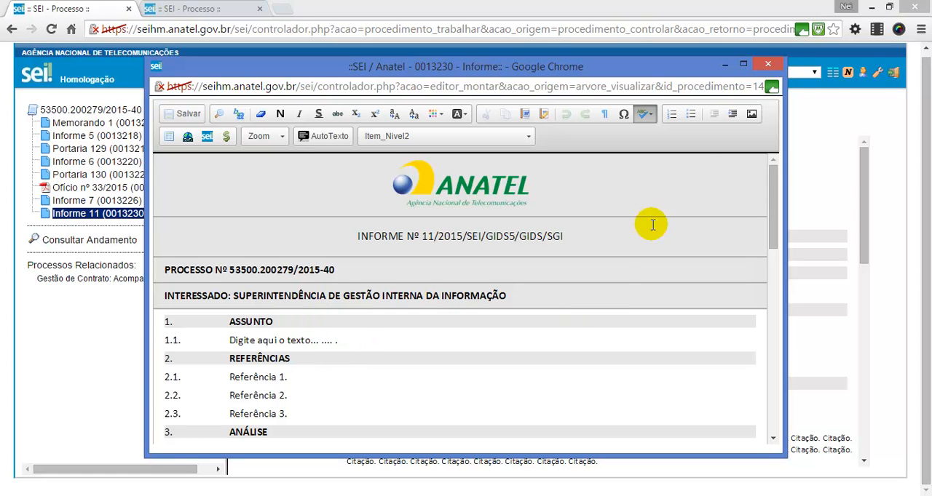
click(744, 66)
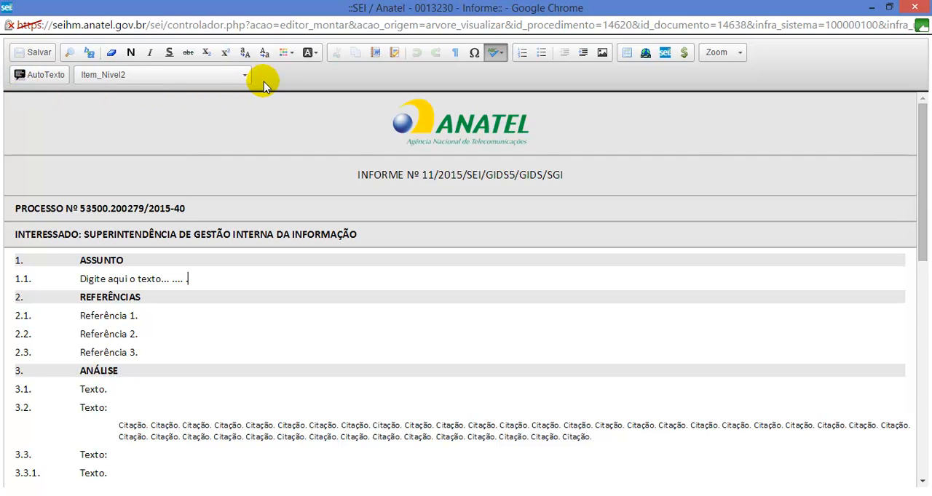
Step: Look over the Informe's body sections from Assunto to Conclusão
click(151, 260)
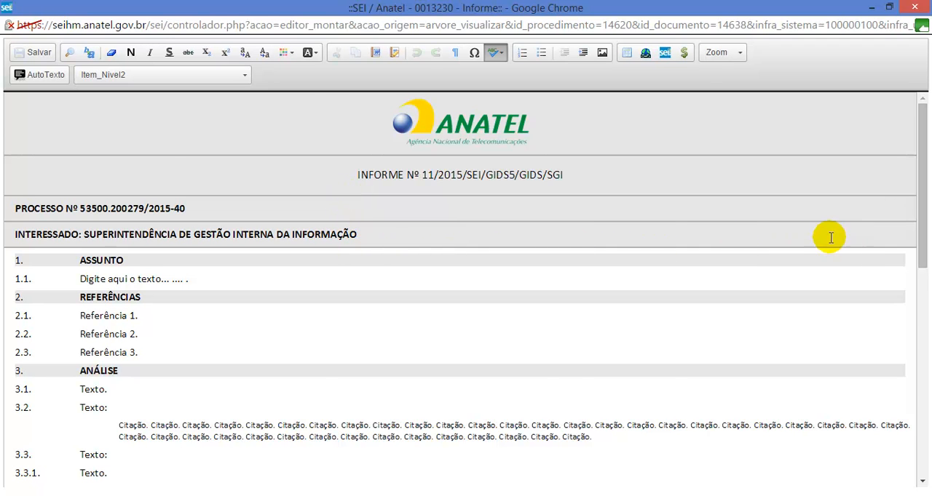
scroll(786, 255, down, 6)
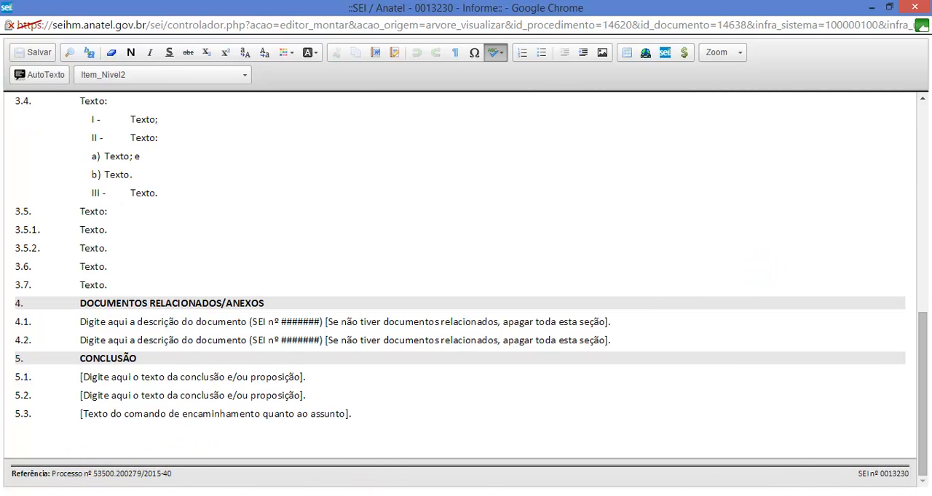
scroll(733, 354, up, 10)
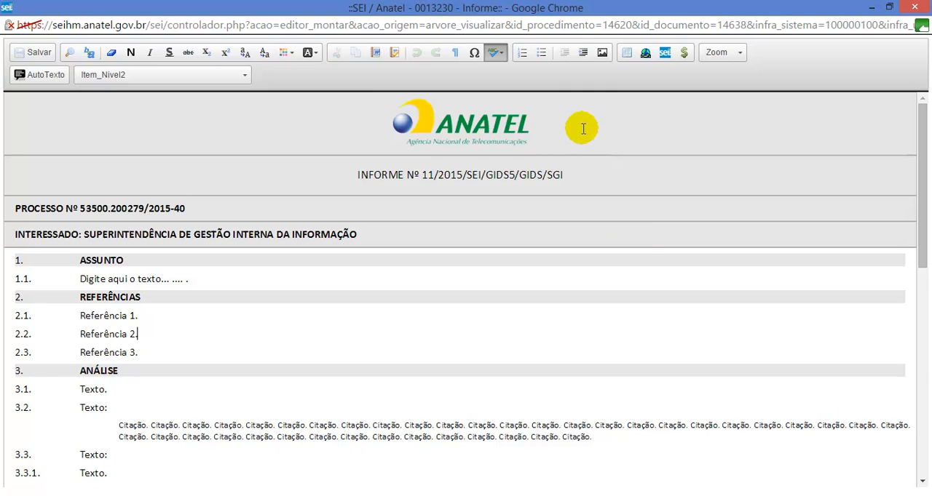
Step: Examine the locked header sections of the Informe, highlighting the logo, the document title and the process number
click(593, 120)
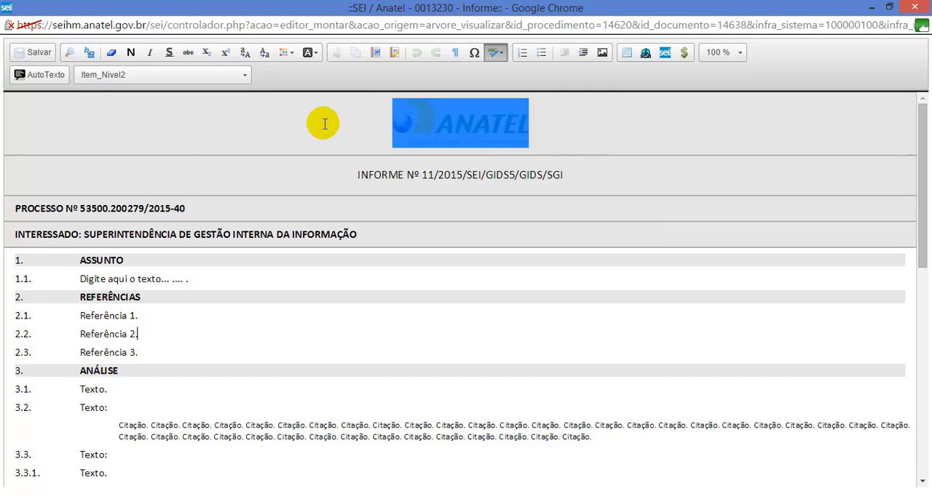
click(575, 120)
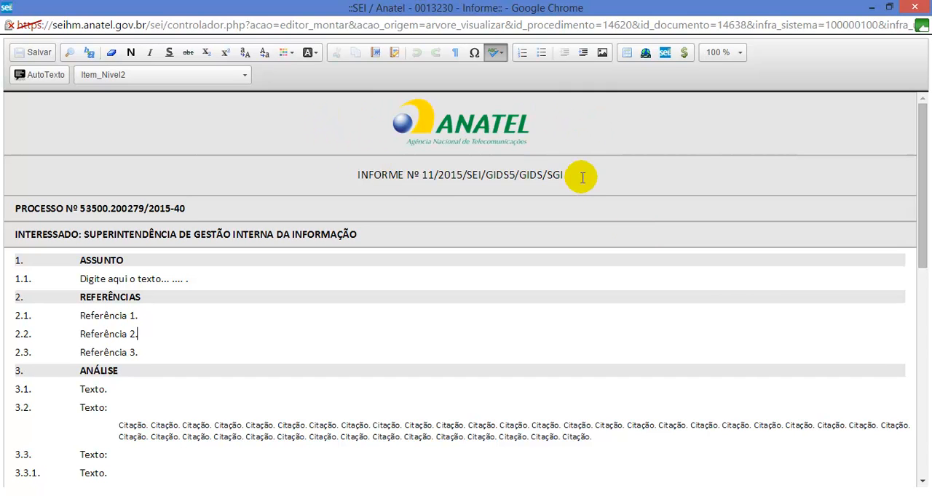
drag(583, 178, 333, 172)
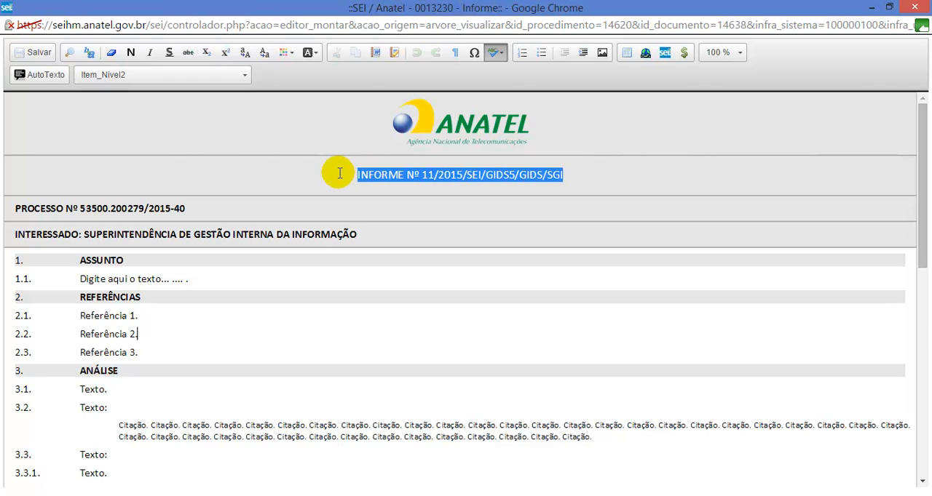
click(579, 175)
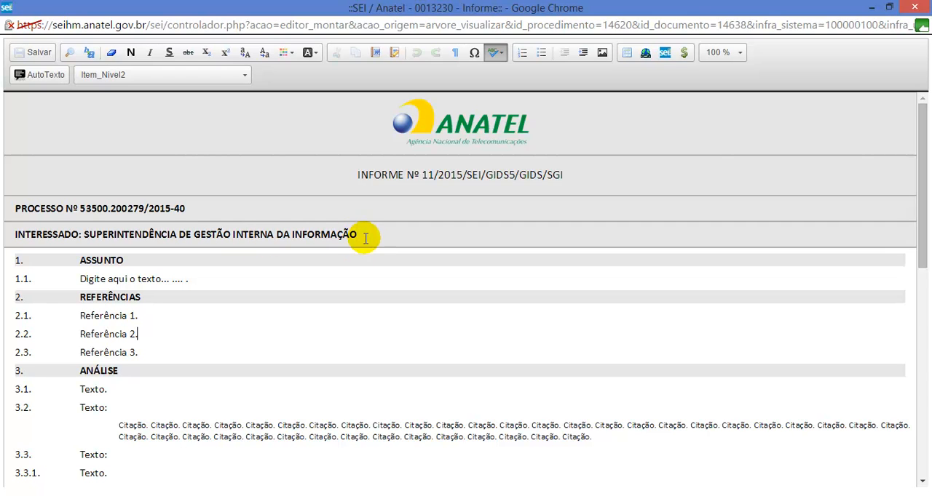
click(214, 264)
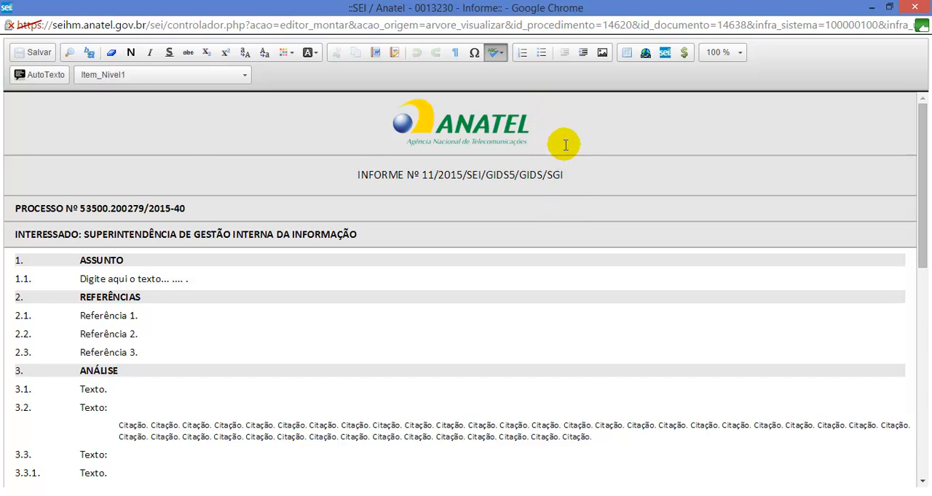
click(434, 139)
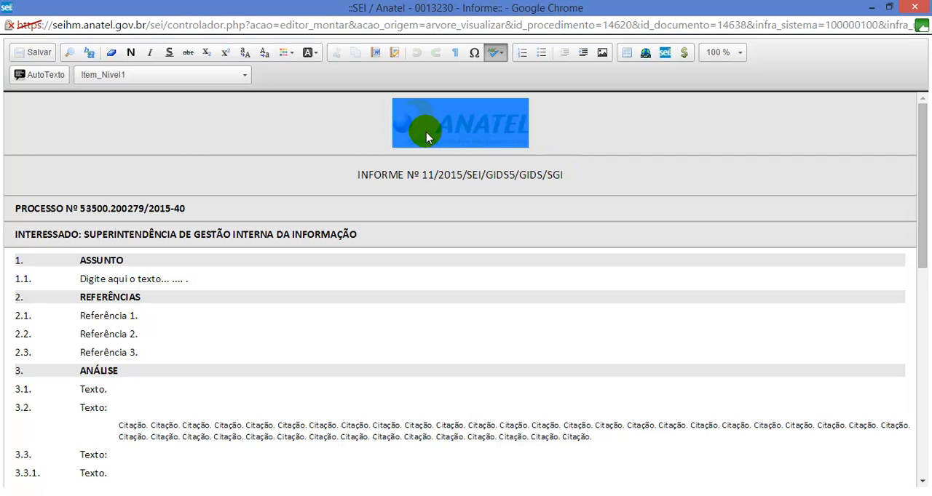
click(549, 134)
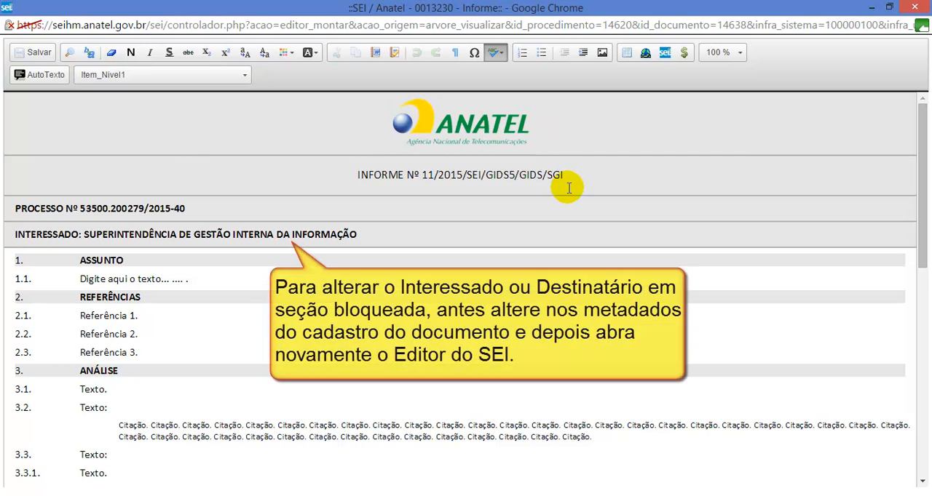
drag(575, 175, 466, 176)
drag(199, 214, 116, 211)
click(199, 213)
click(643, 172)
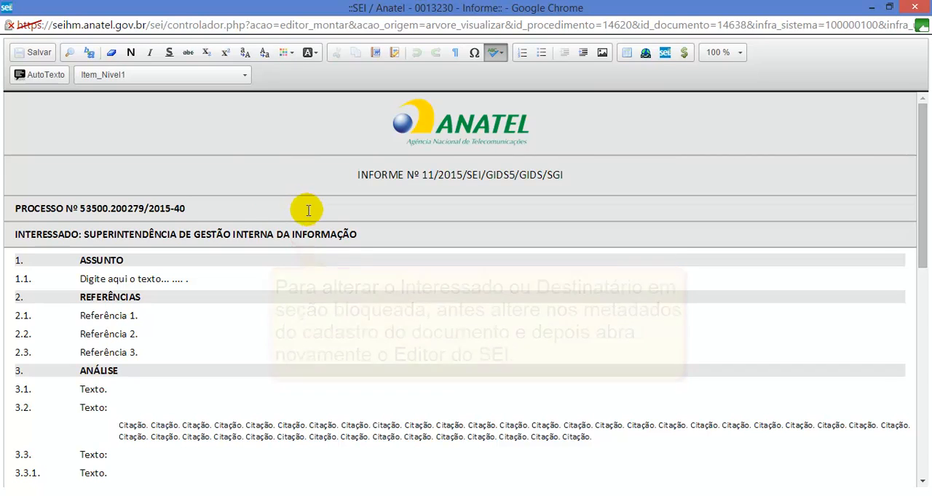
Step: Examine the locked footer of the Informe, highlighting the process reference and the SEI document number
scroll(308, 218, down, 6)
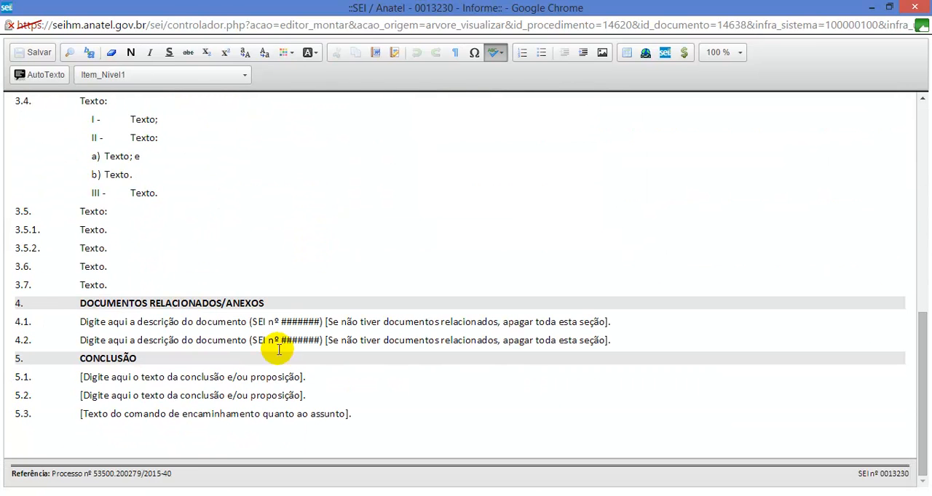
click(187, 444)
drag(183, 476, 98, 476)
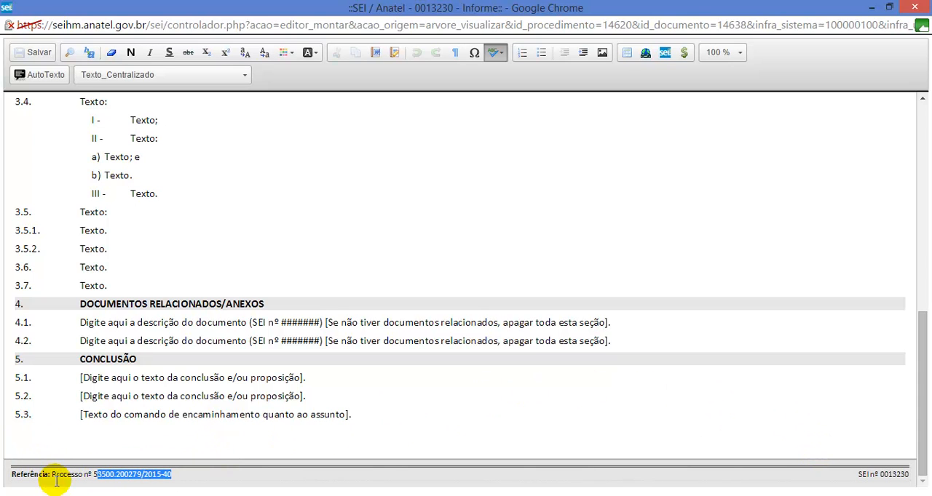
click(223, 482)
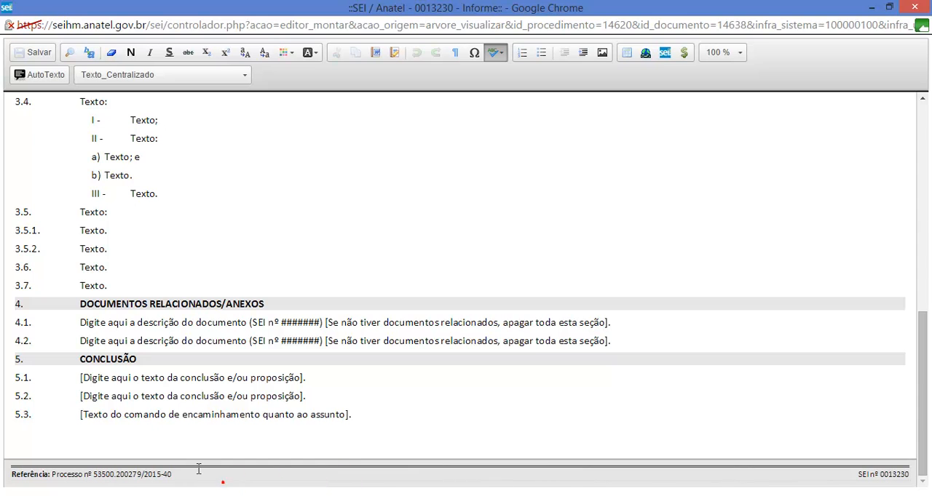
double_click(891, 476)
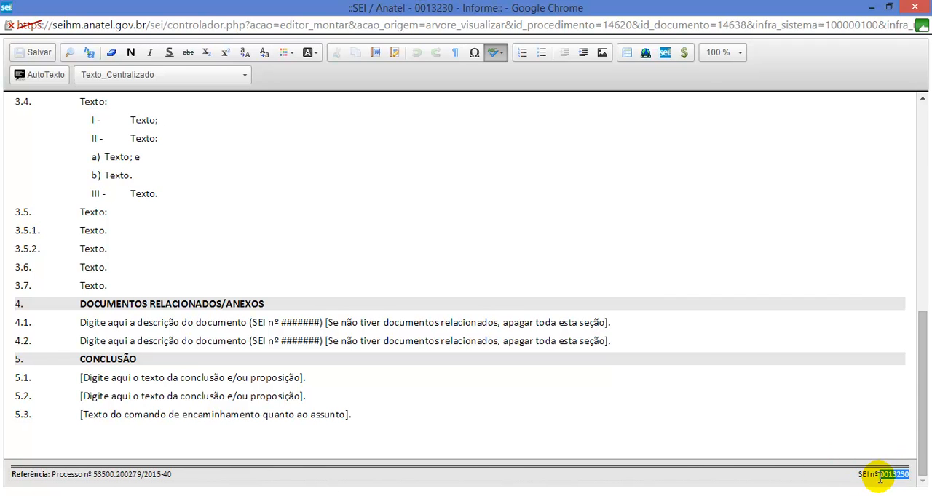
click(424, 426)
scroll(327, 310, up, 10)
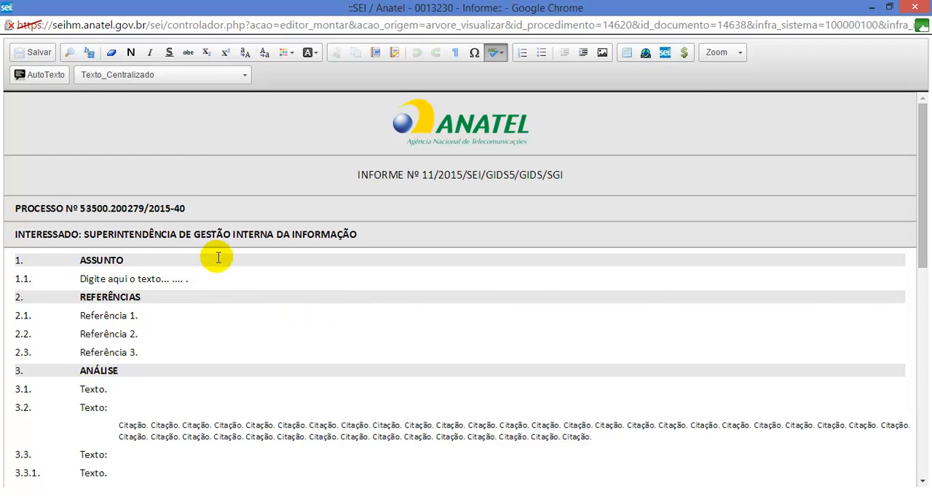
Step: Add the sample text "dwfdsffsdf" to the end of item 1.1 and "rsrr" to the end of item 3.1
click(123, 256)
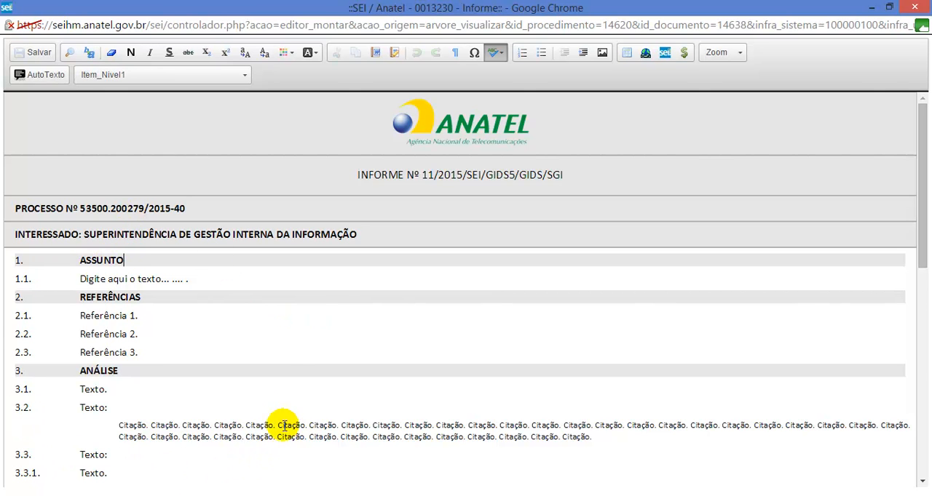
click(201, 281)
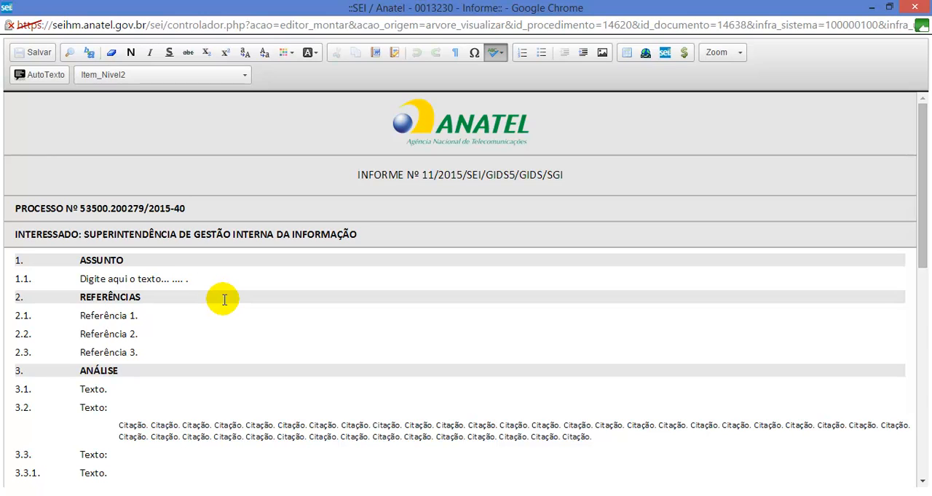
text(dwfdsffsdf)
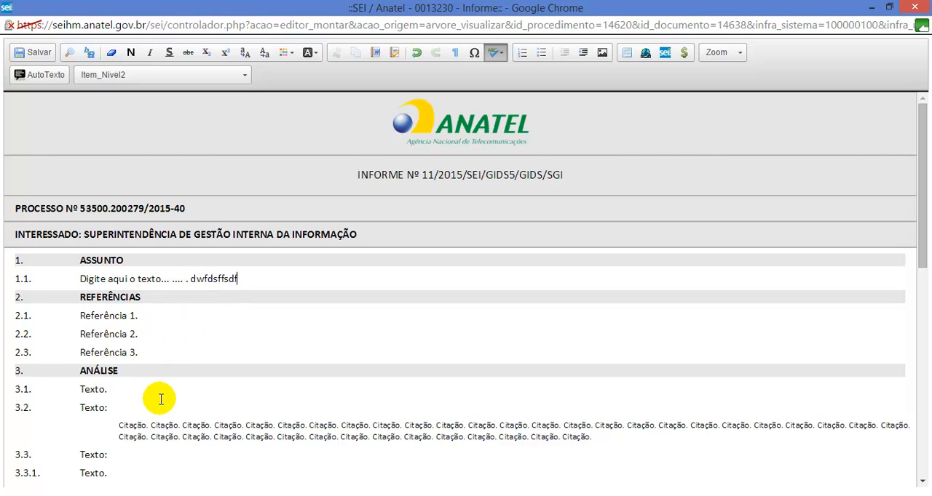
click(151, 388)
text(rsrr)
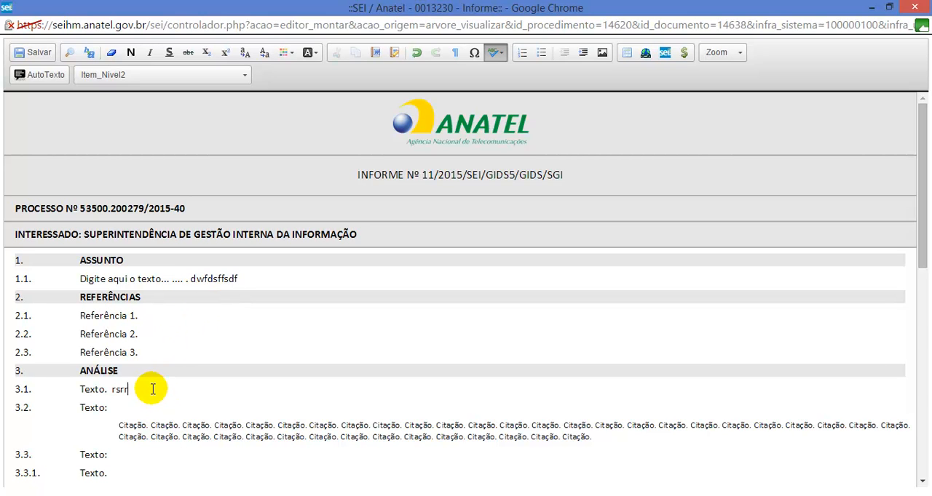
text(rreesrreres)
Step: Delete the sample text from the ends of items 3.1 and 1.1
double_click(122, 388)
key(BackSpace)
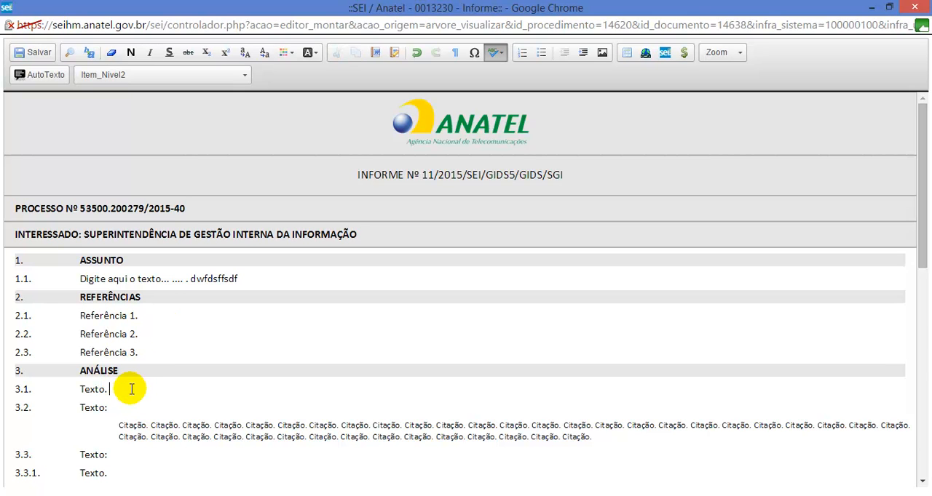
double_click(193, 279)
key(BackSpace)
key(BackSpace)
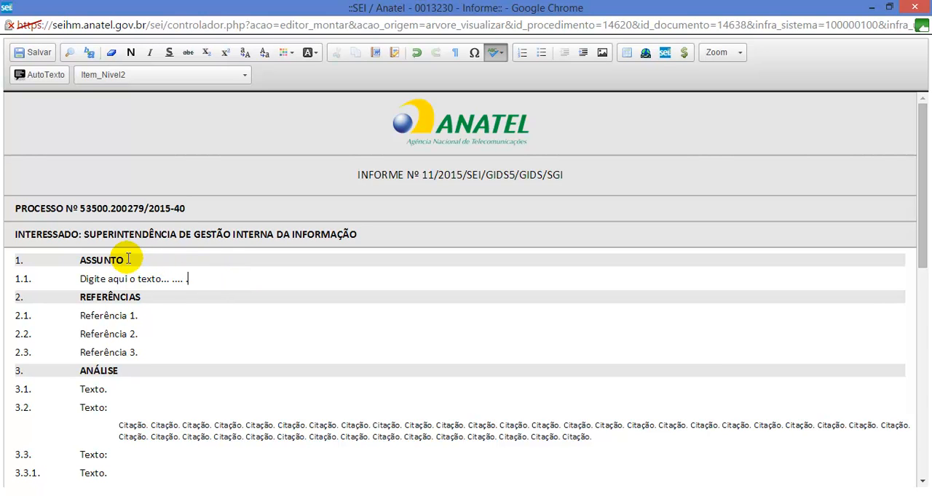
Step: Check which paragraph styles are used by the Assunto heading, items 1.1 and 2.1, the citation block and item 3.3.1
click(104, 260)
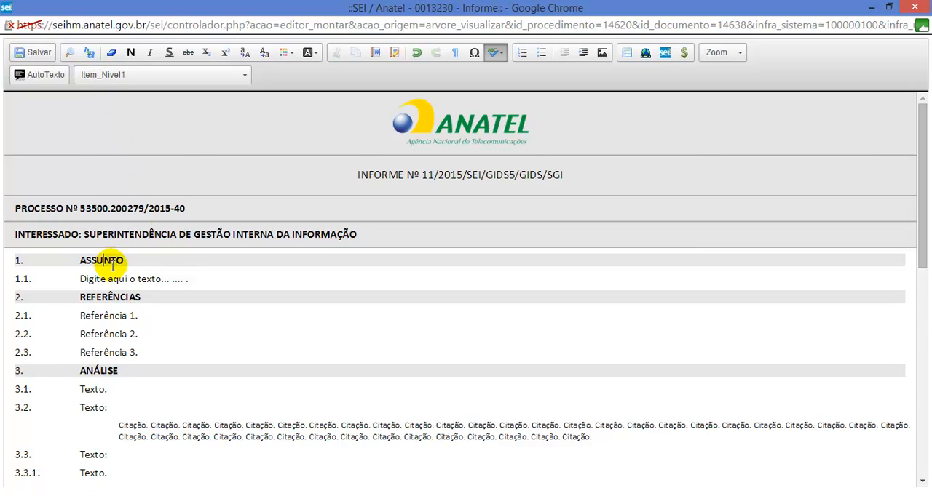
click(171, 278)
click(130, 317)
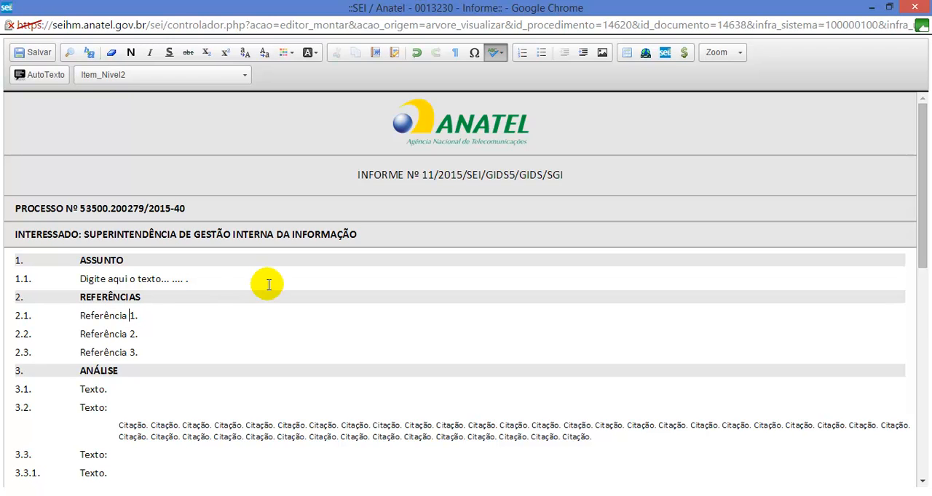
drag(922, 187, 923, 240)
click(82, 132)
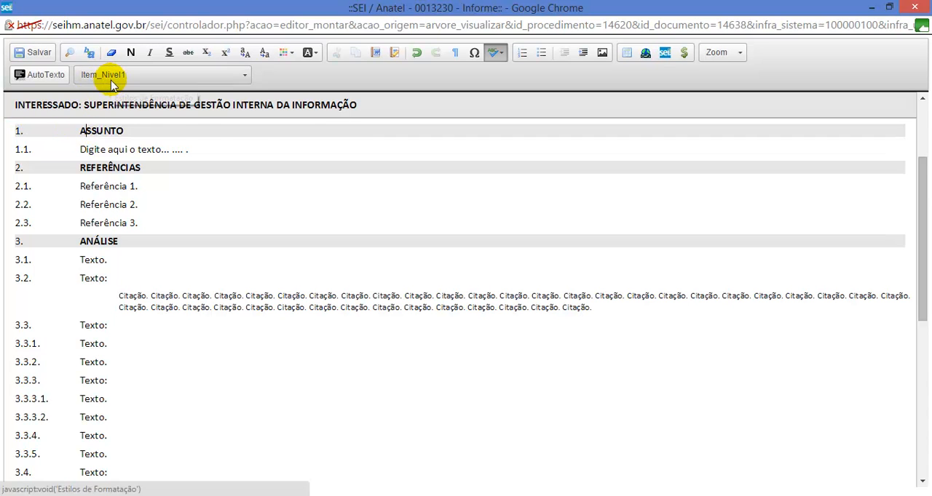
click(92, 149)
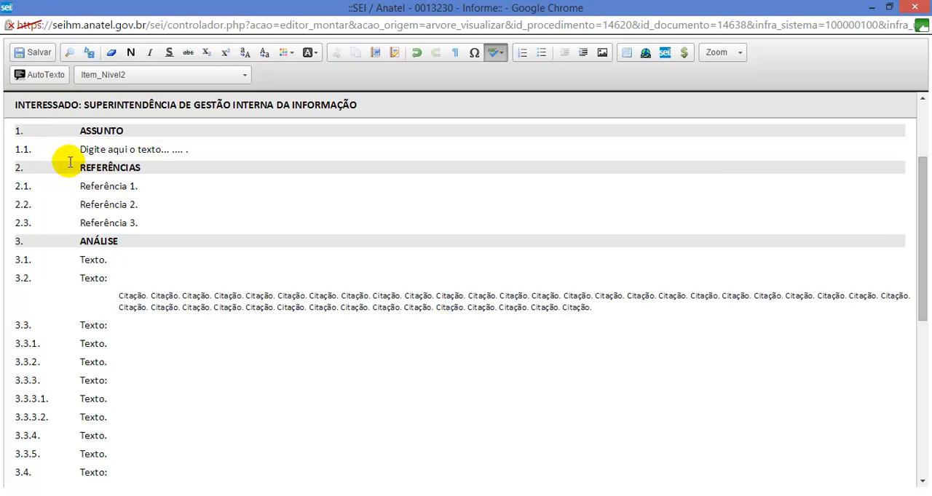
click(138, 293)
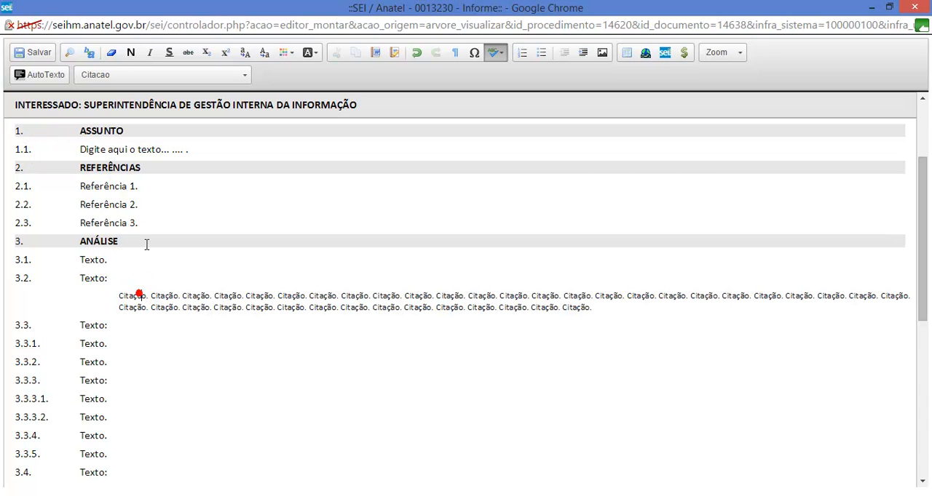
click(94, 343)
Step: Check the styles of item 3.3.3.1 and of the roman-numeral and lettered lines under 3.4, and browse the available block styles
scroll(94, 209, down, 2)
click(93, 261)
click(141, 354)
click(122, 395)
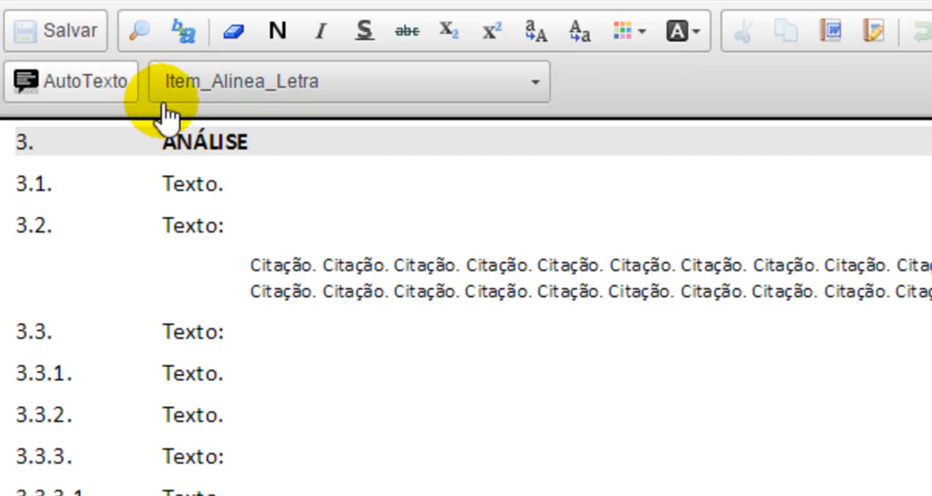
click(536, 80)
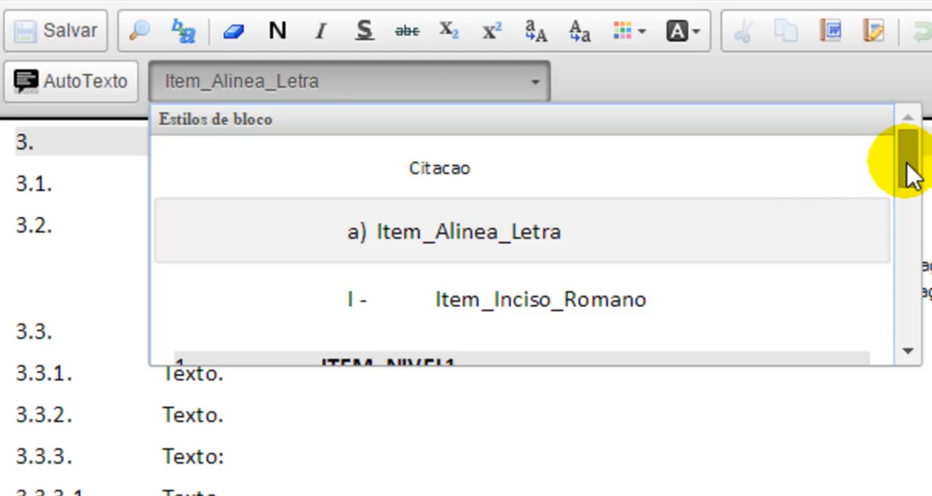
mouse_move(909, 173)
mouse_down()
mouse_move(910, 356)
mouse_move(895, 163)
mouse_up()
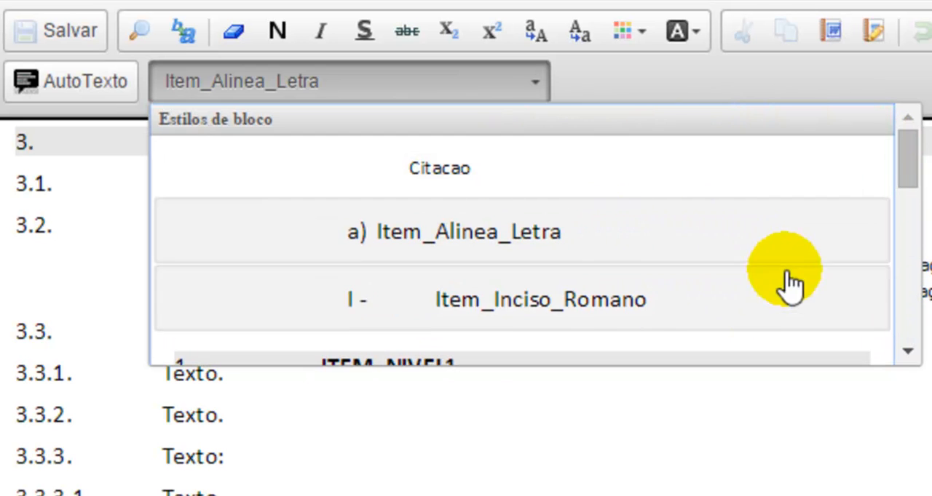
click(801, 167)
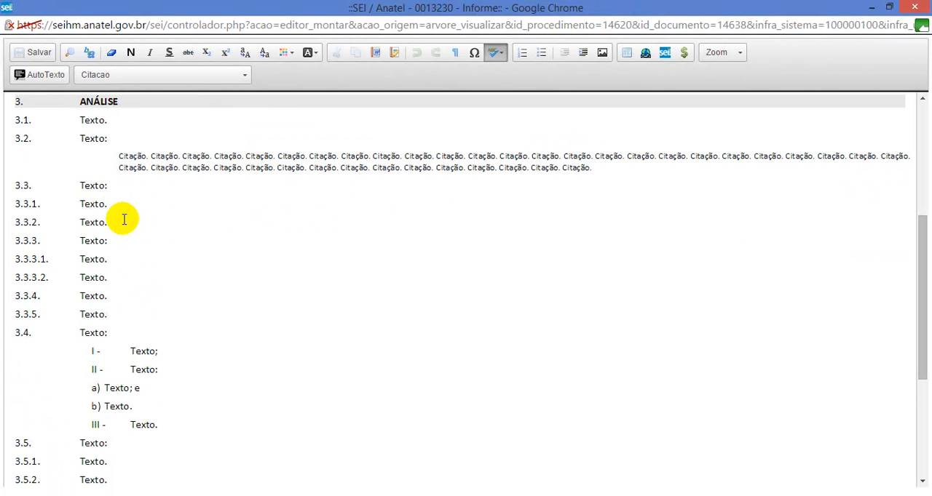
Step: Insert three lines reading "Sub item I", "Sub item II" and "Sub item II" below item 3.3.2, ending 3.3.2 with a colon
click(120, 221)
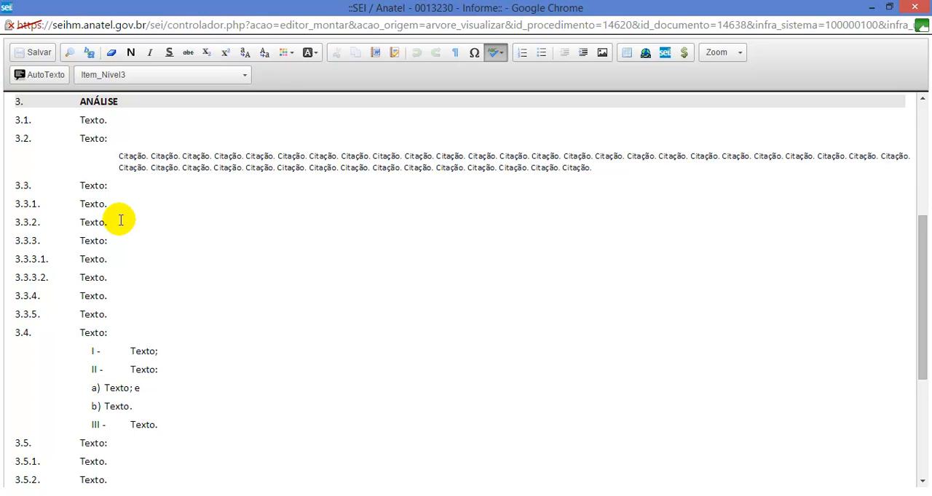
key(Return)
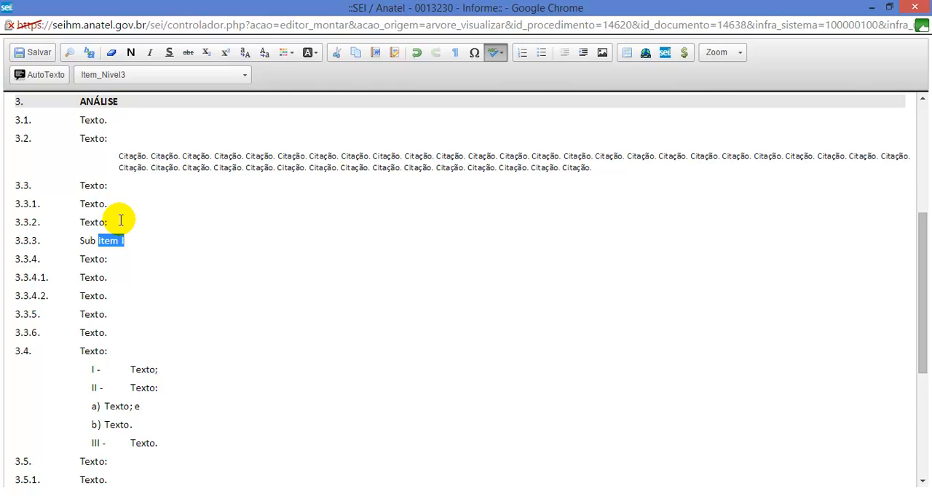
key(End)
key(Return)
text(Sub item I)
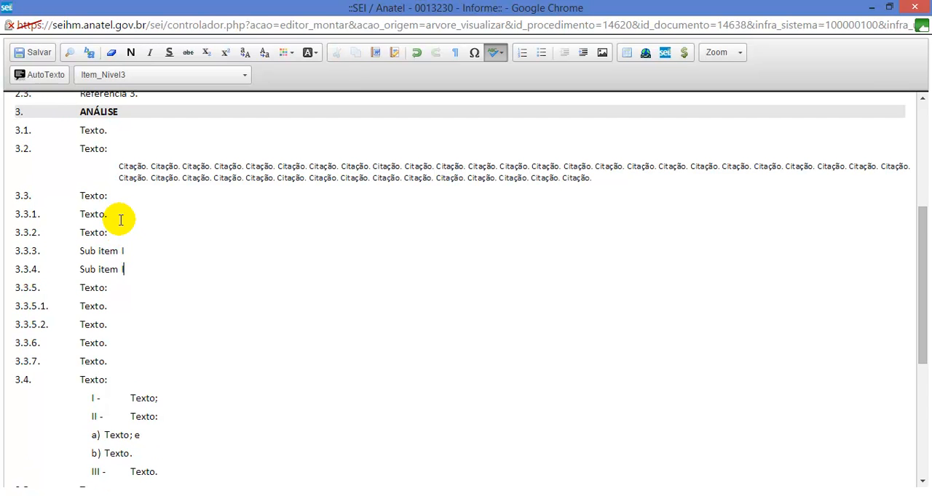
text(I)
key(Return)
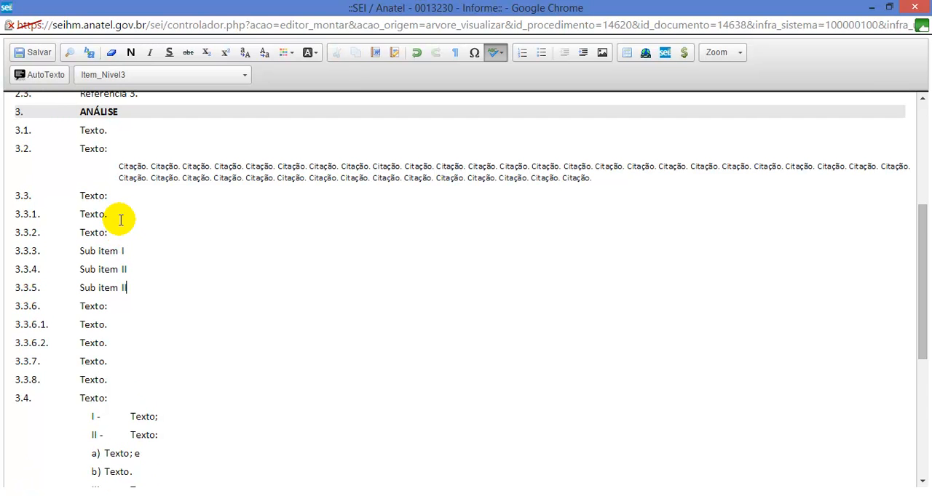
Step: Apply the Item_Inciso_Romano style to the three Sub item lines below item 3.3.2
shift+click(81, 250)
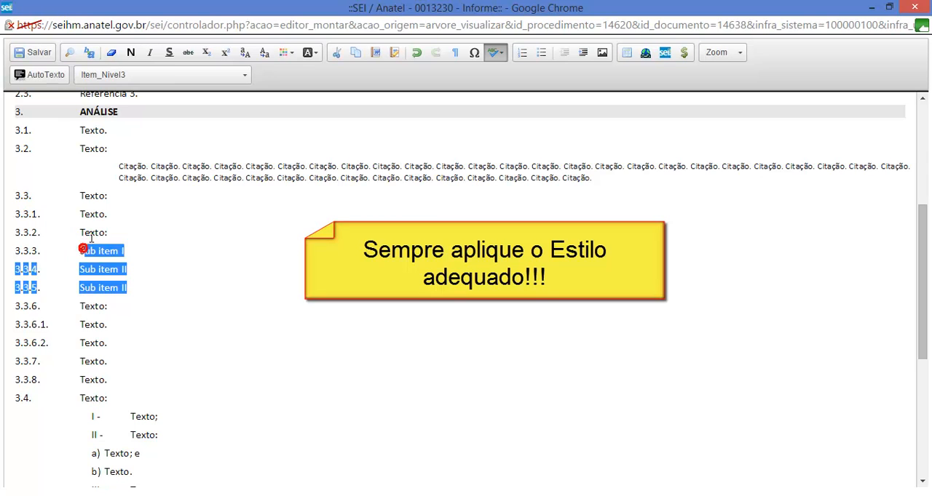
click(167, 74)
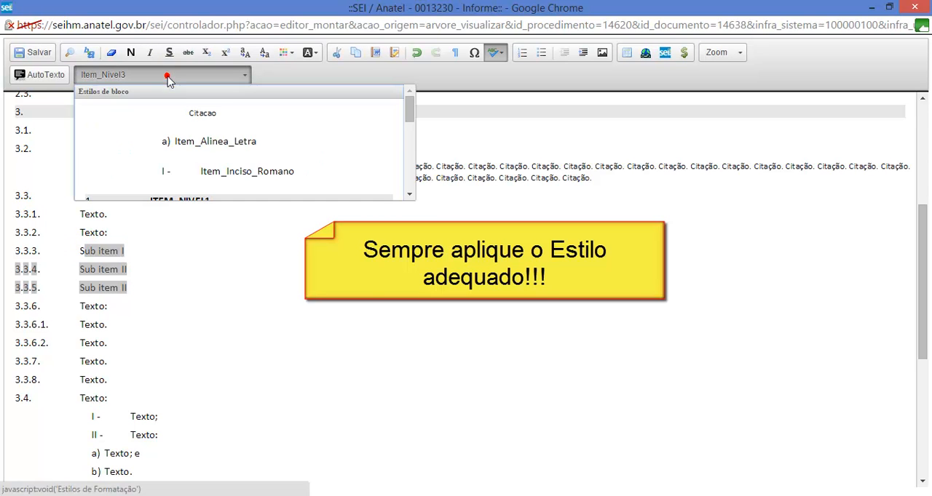
click(201, 175)
click(172, 231)
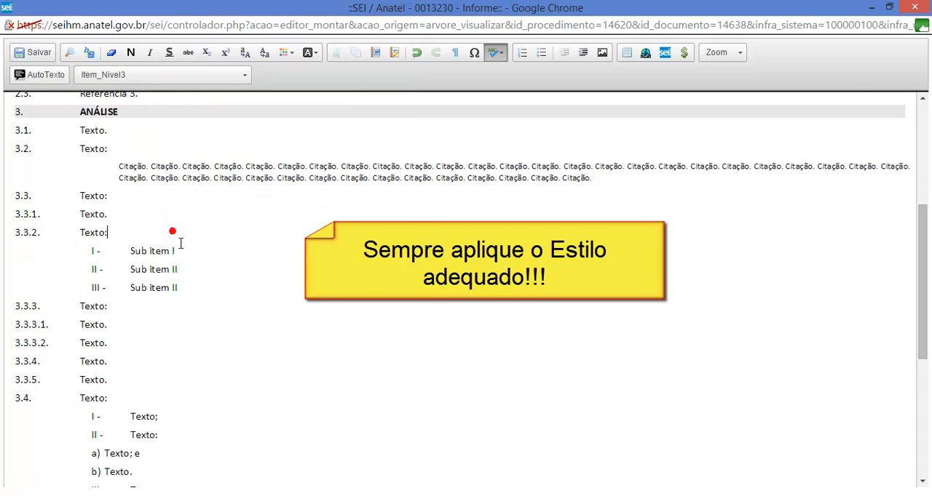
click(123, 310)
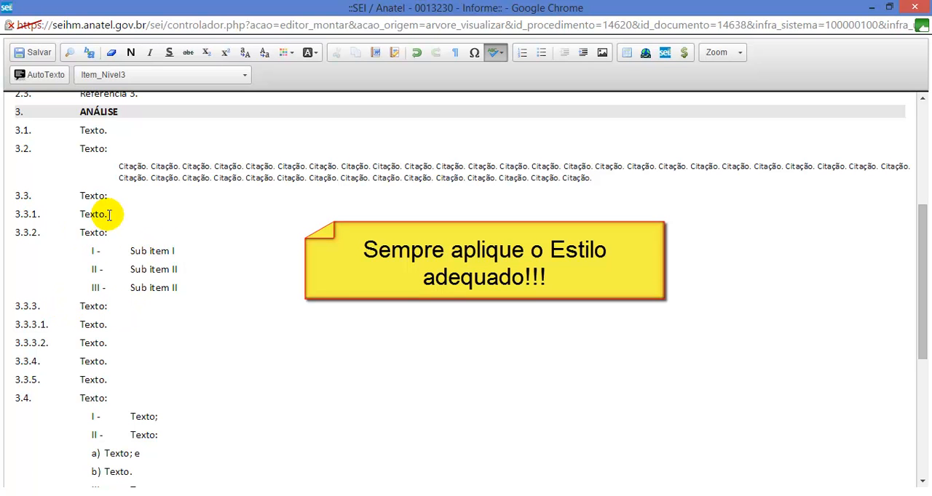
Step: Insert three new items reading "Texto." after item 3.3.1, keeping the Item_Nivel3 style
drag(78, 214, 112, 231)
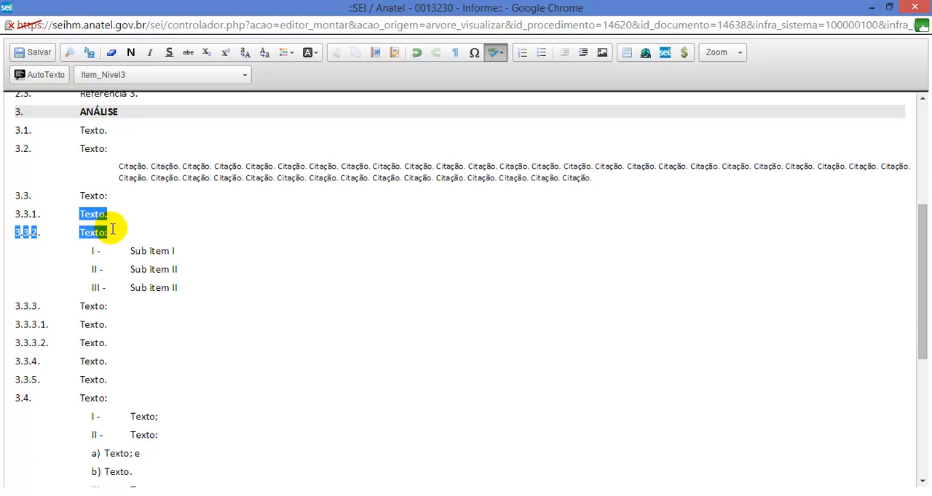
click(118, 213)
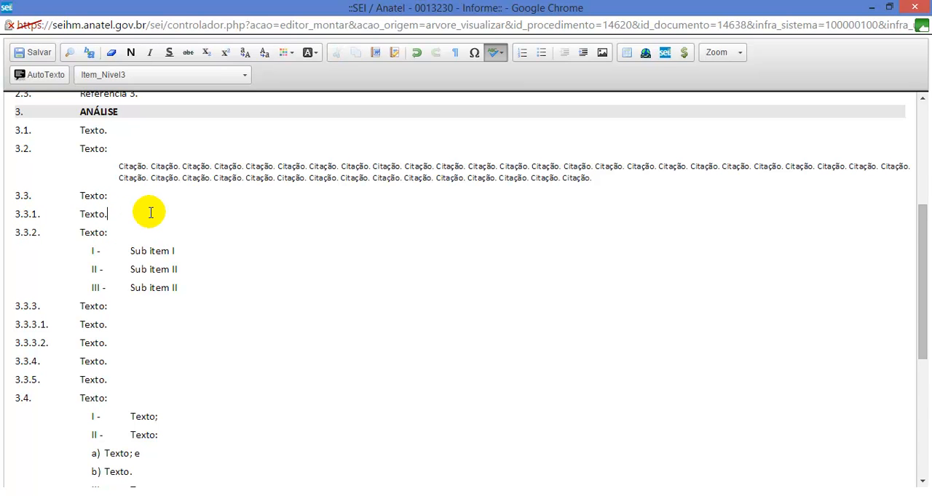
key(Return)
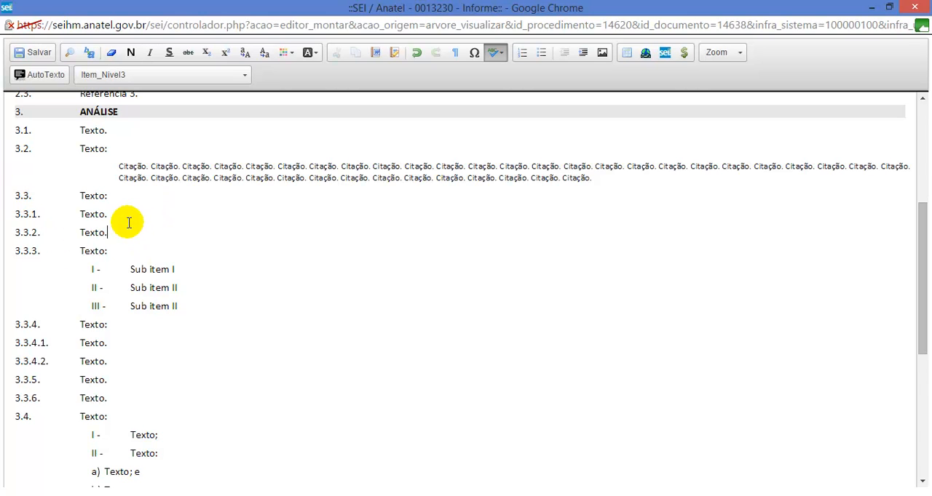
key(Return)
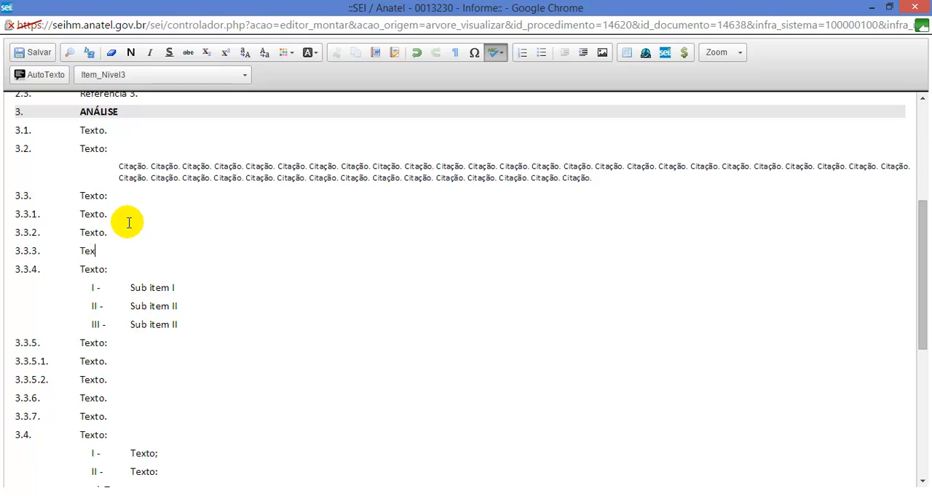
text(Texto.)
key(Return)
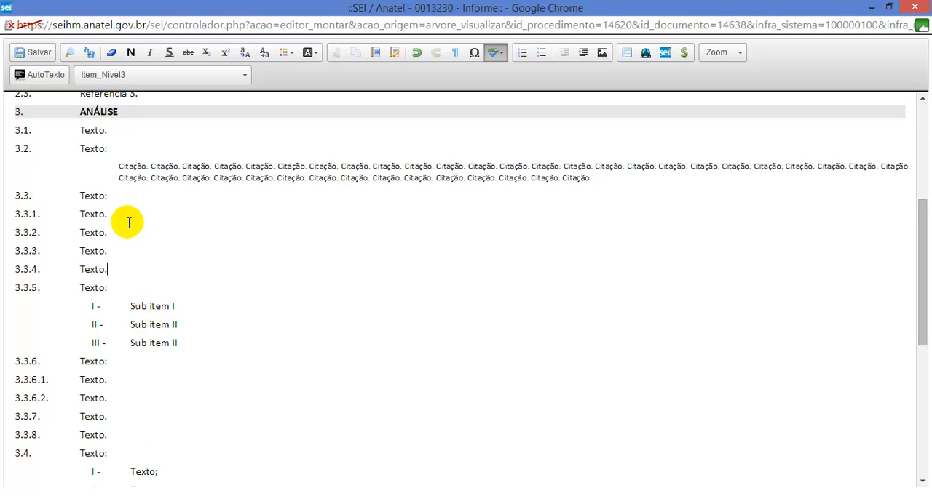
Step: Delete items 3.3.3 and 3.3.4 from the Análise section
triple_click(82, 250)
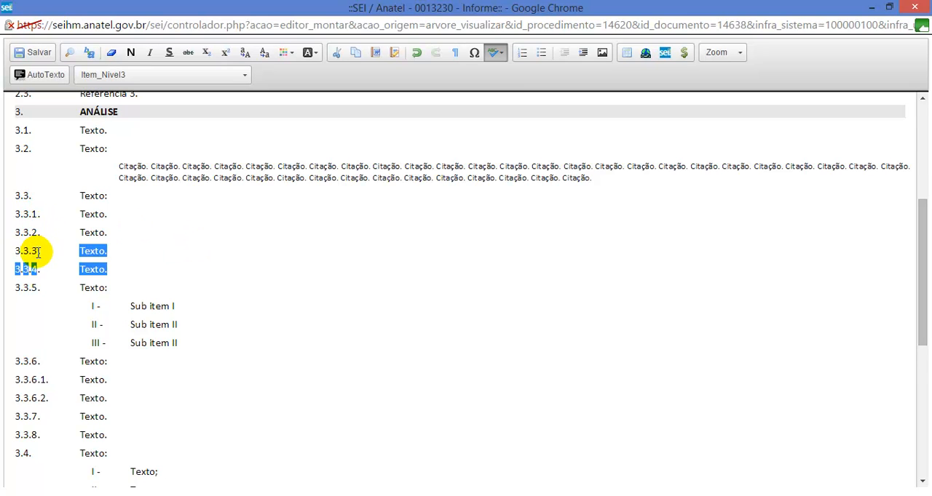
click(125, 258)
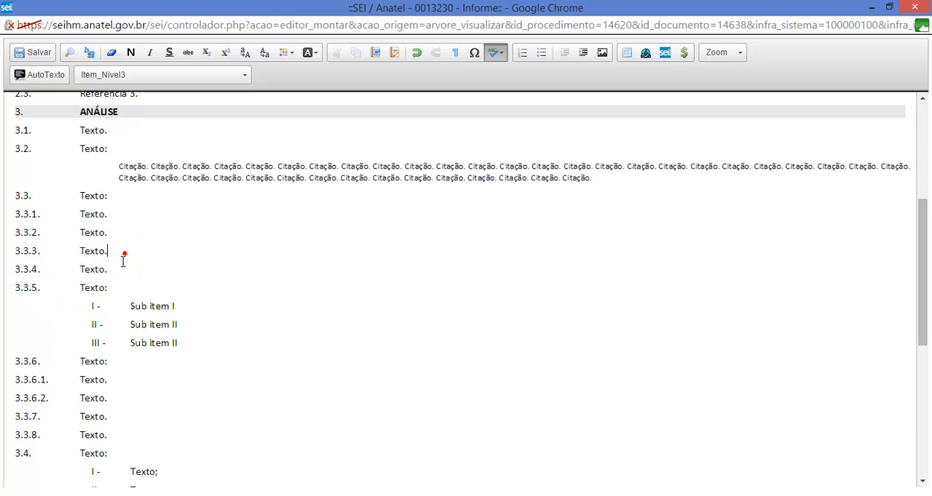
drag(110, 269, 65, 251)
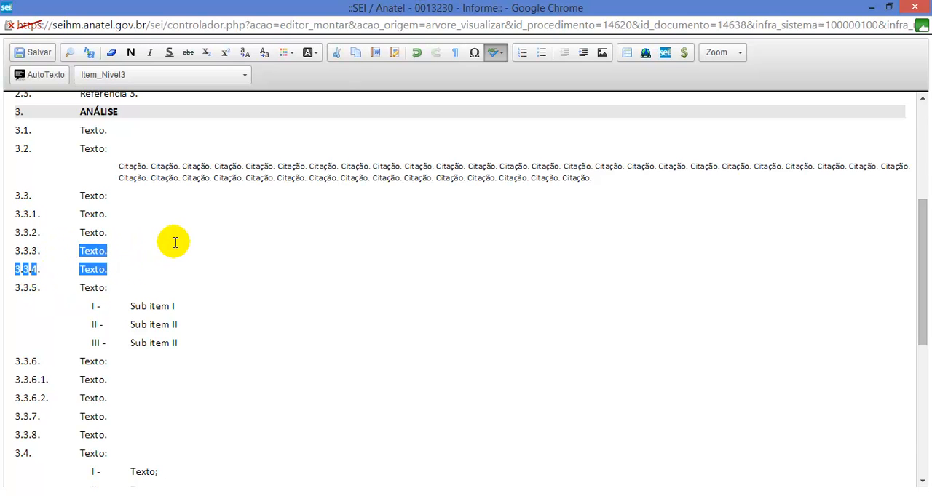
key(Delete)
key(BackSpace)
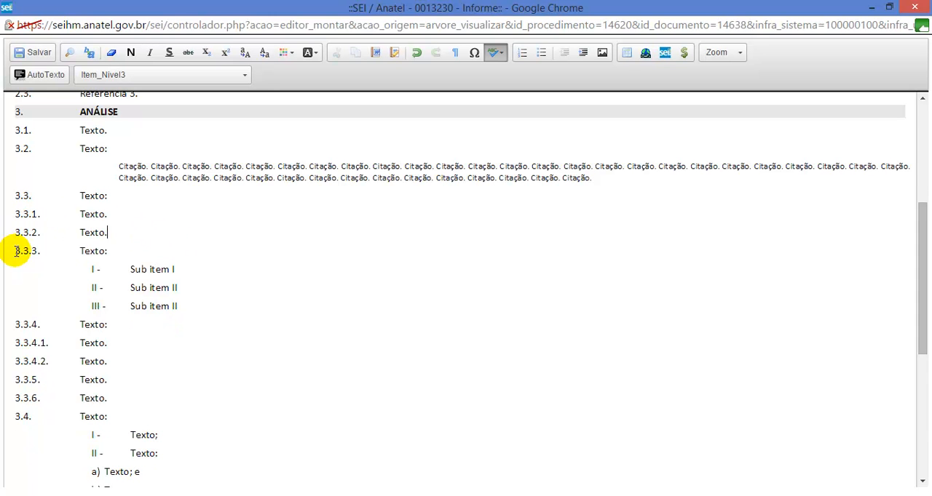
Step: Replace the placeholder text of item 1.1 under Assunto with "Sobre o problema XYZ."
scroll(443, 262, up, 3)
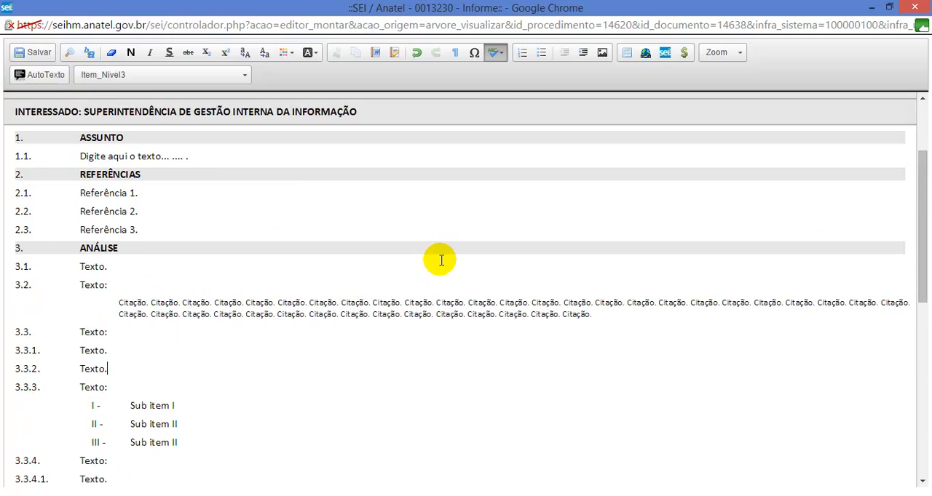
click(219, 226)
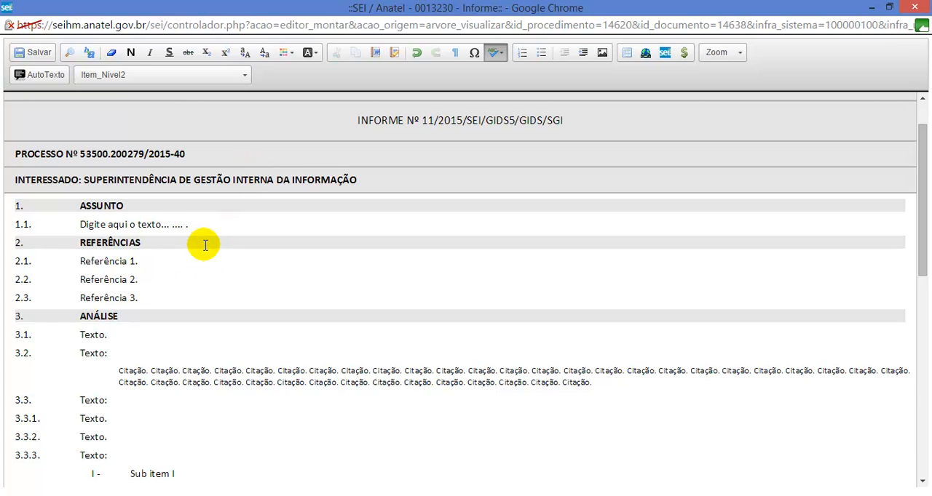
key(ctrl+shift+Left)
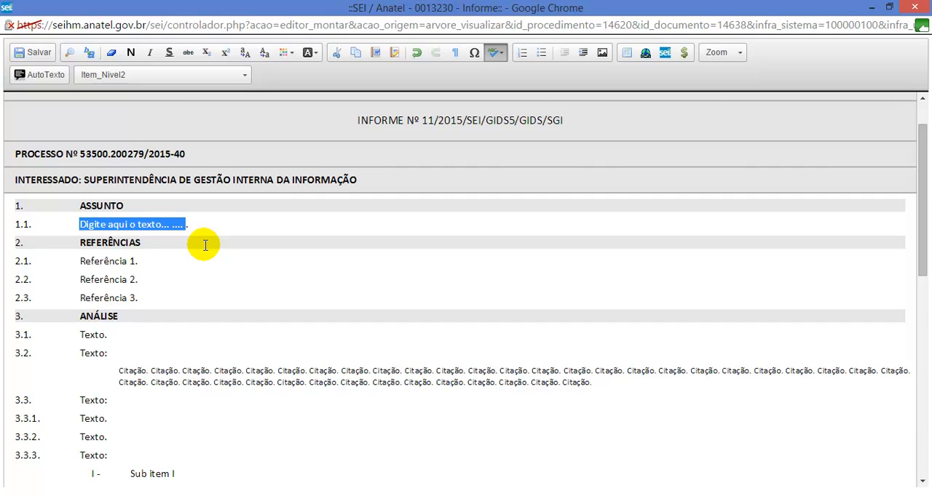
text(Sobre o problema XYZ)
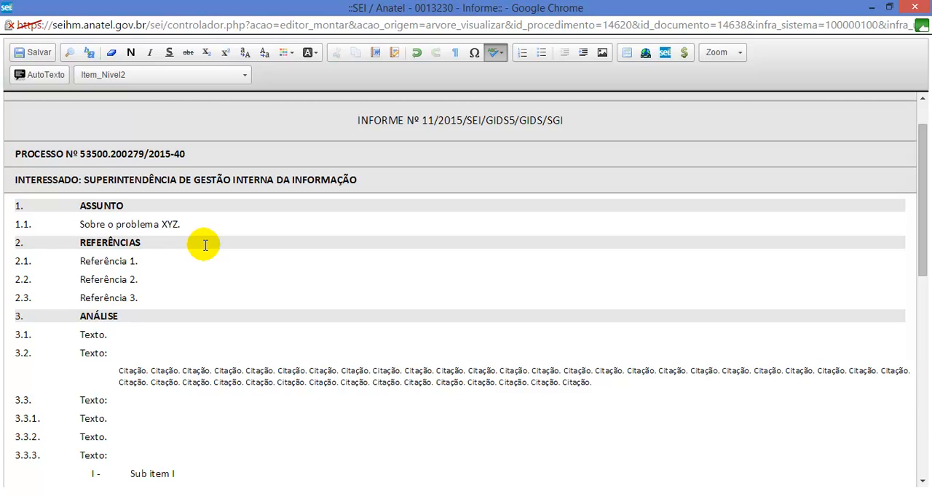
click(167, 297)
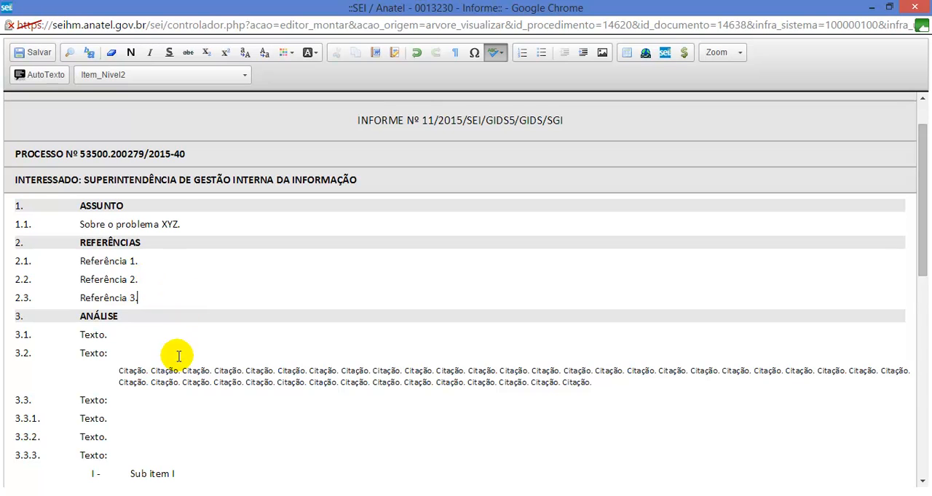
scroll(179, 356, down, 1)
click(129, 285)
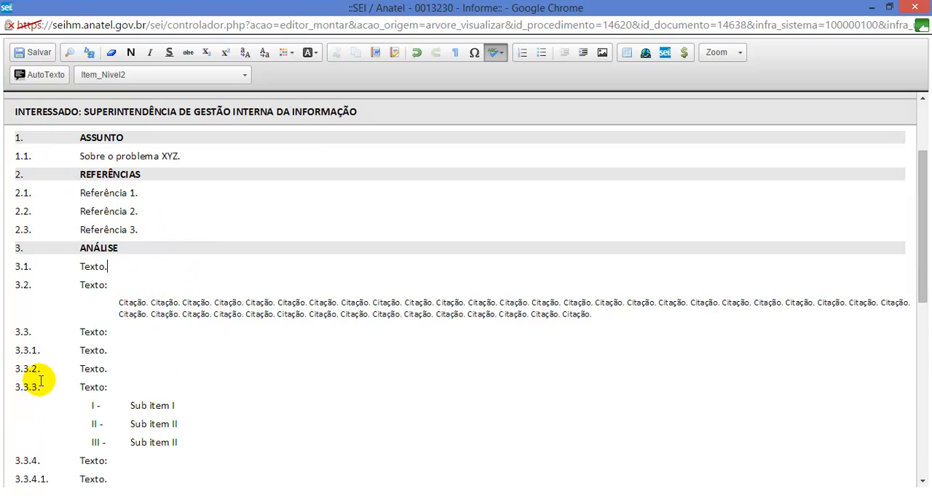
scroll(45, 385, down, 1)
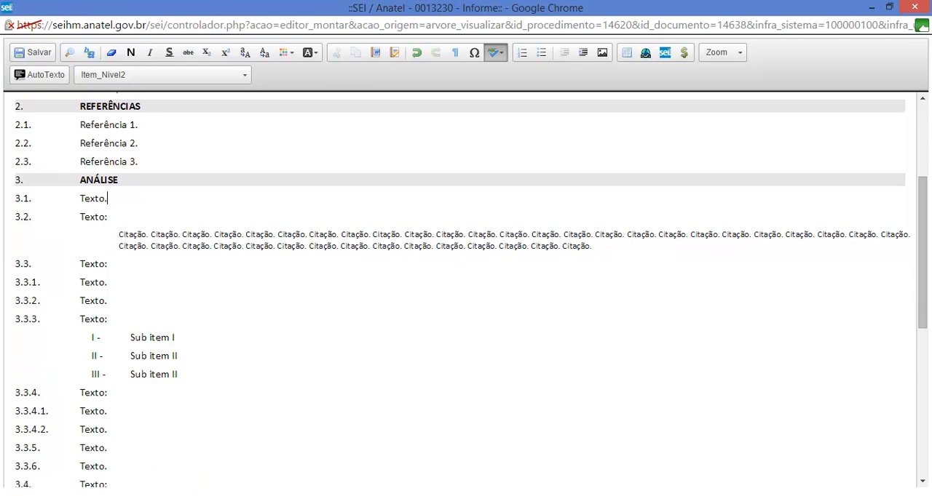
Step: Switch to the Word document and copy the line "Gerente de Planejamento, Desenvolvimento e Segurança de Sistemas"
mouse_move(267, 495)
click(308, 455)
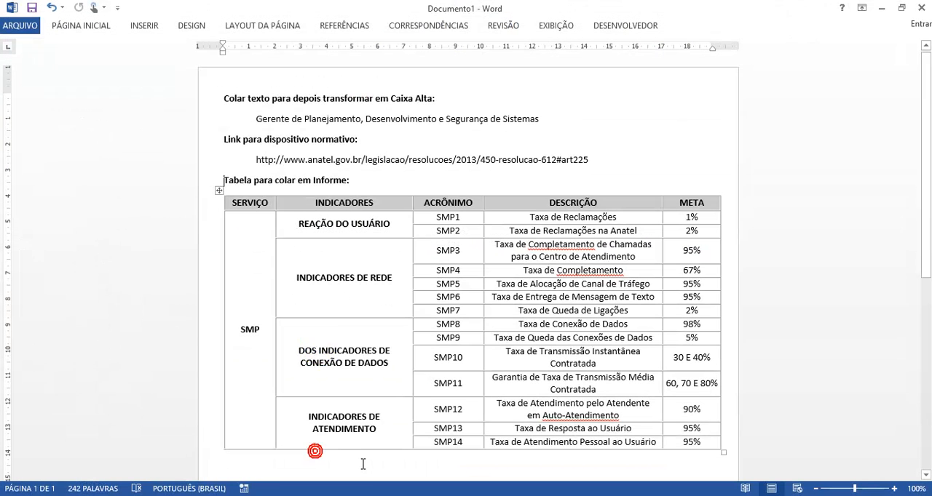
drag(545, 119, 247, 122)
key(ctrl+c)
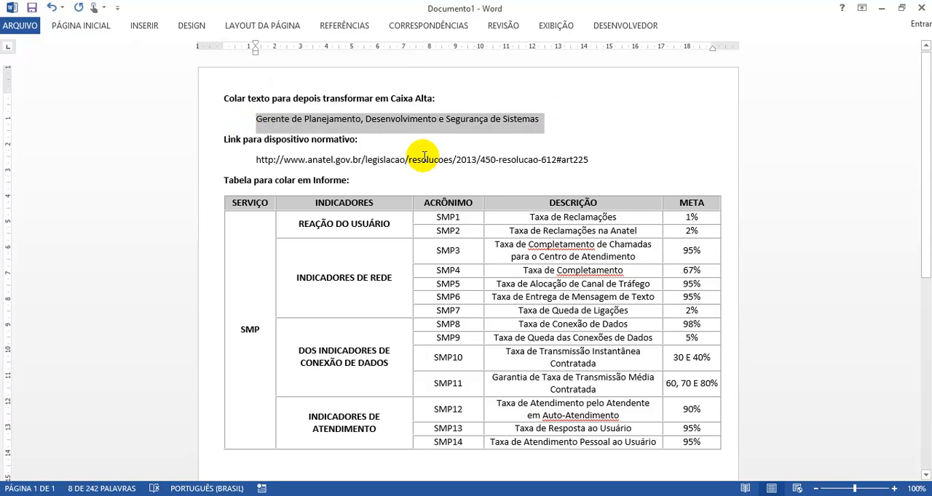
Step: Back in the SEI editor, extend item 3.1 with ", conforme o" and paste the copied job title without formatting before the period
key(alt+Tab)
click(109, 200)
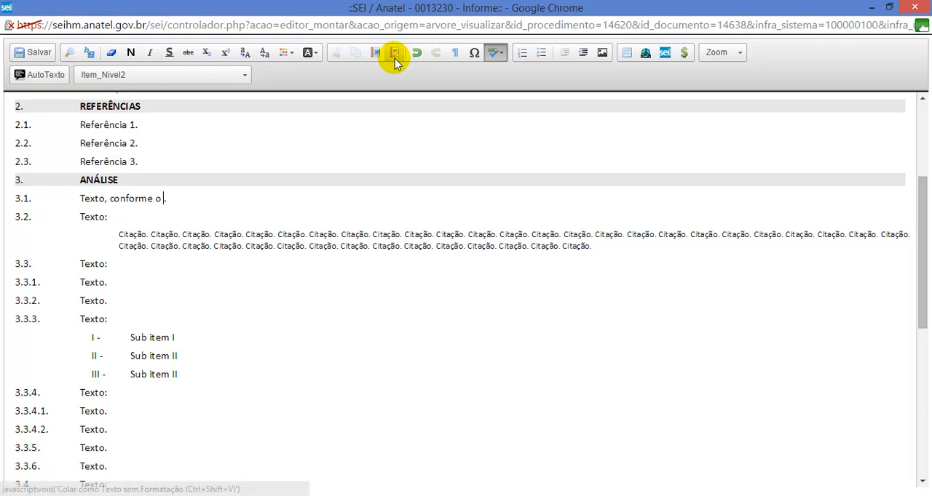
scroll(311, 149, down, 5)
scroll(203, 317, up, 4)
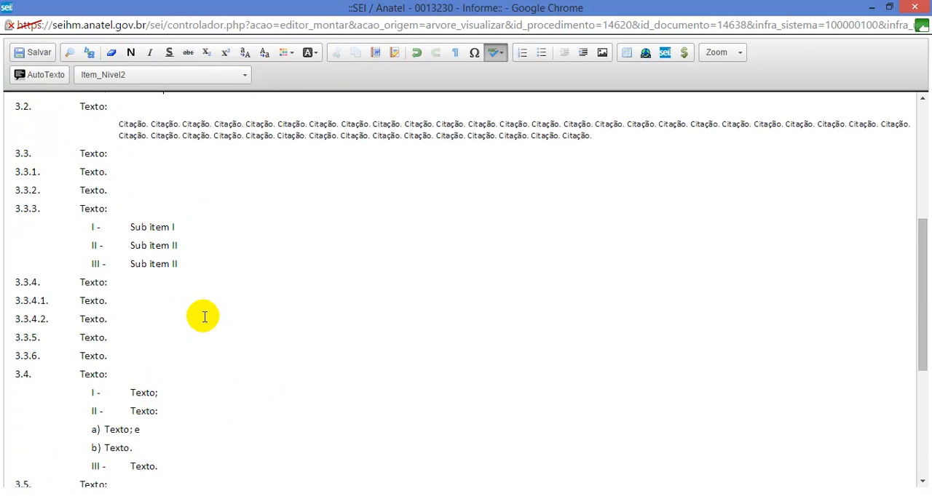
scroll(204, 317, up, 2)
key(ctrl+v)
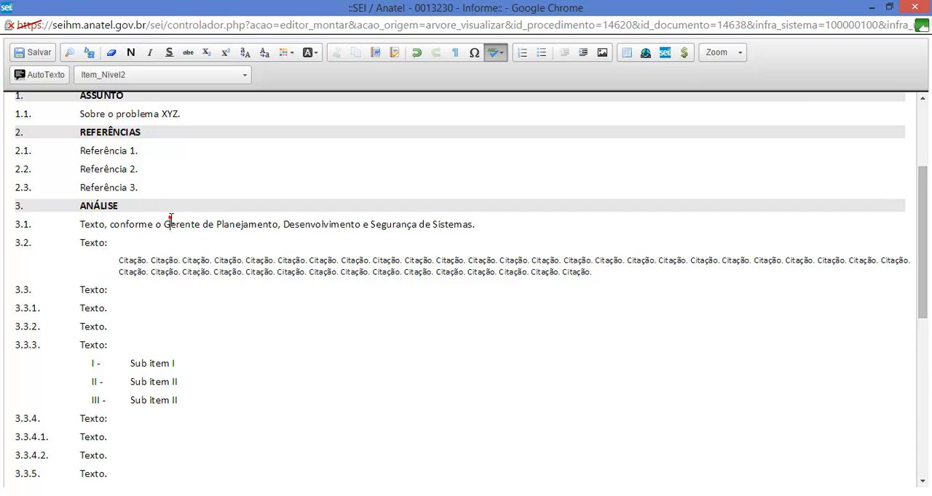
drag(165, 223, 478, 226)
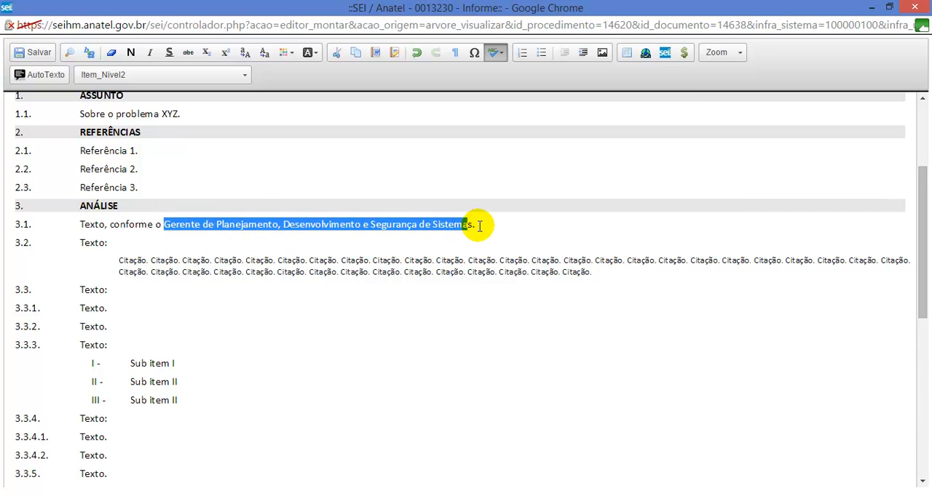
click(479, 226)
Step: Paste the copied job title with its original formatting into a new paragraph below item 3.1
key(Return)
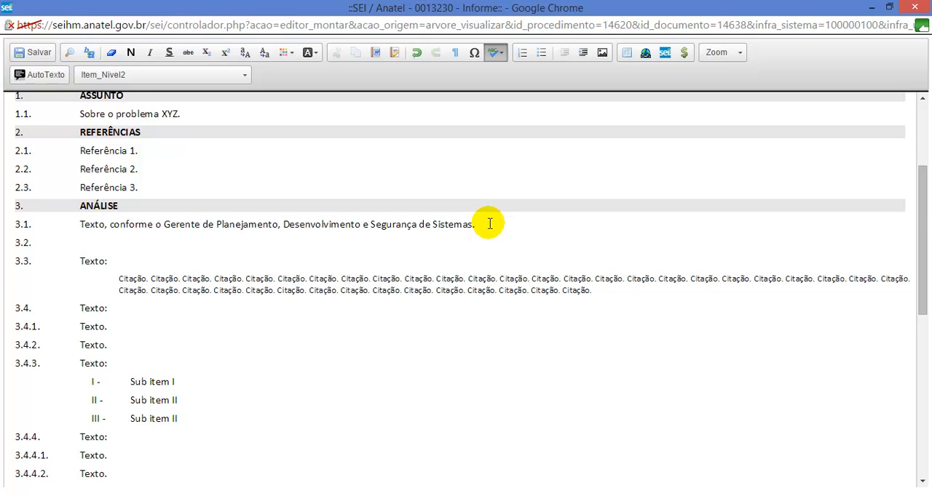
key(ctrl+v)
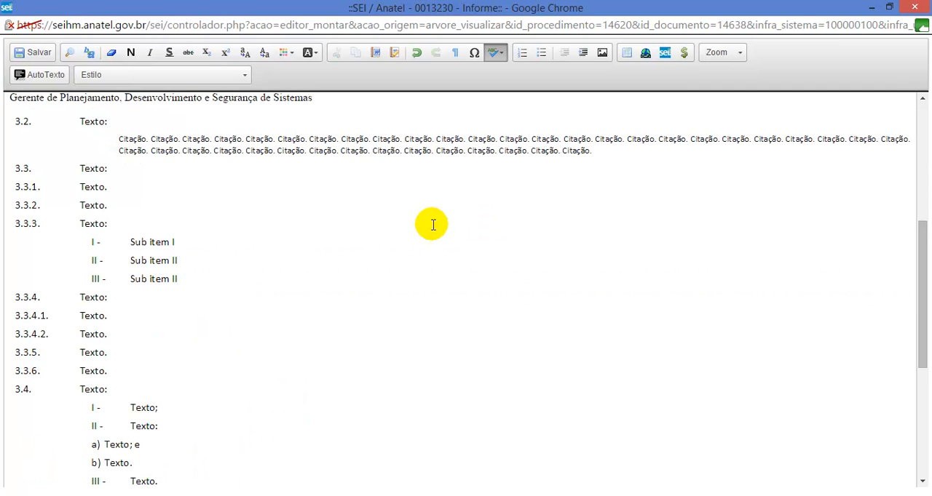
scroll(489, 224, up, 5)
scroll(126, 415, down, 2)
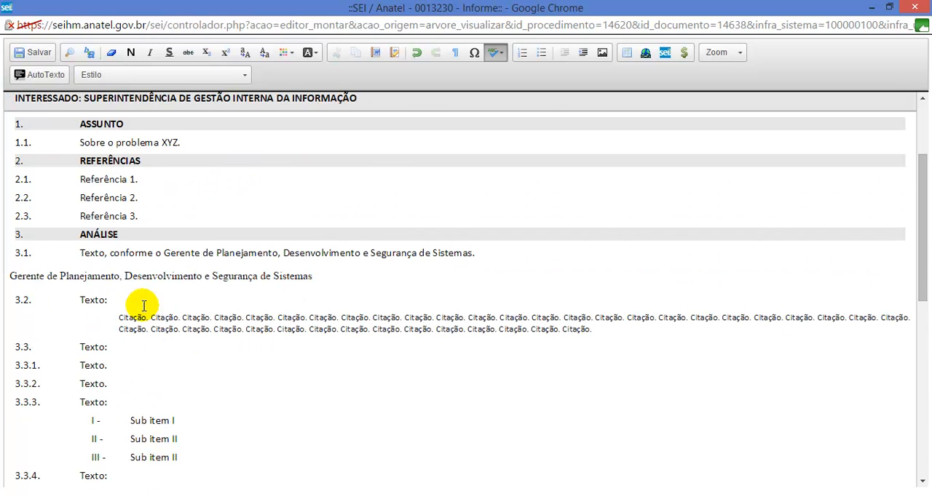
Step: Apply the Item_Nivel2 style to the pasted job title paragraph below item 3.1
click(99, 276)
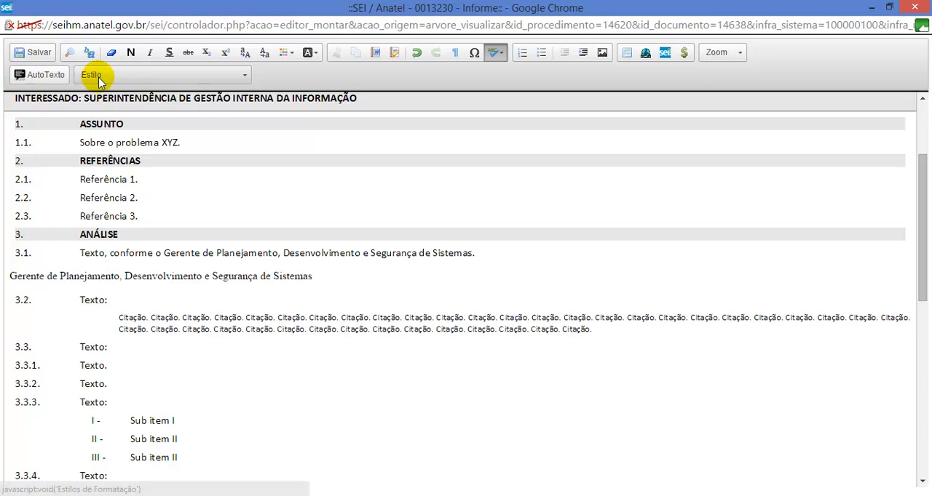
click(145, 279)
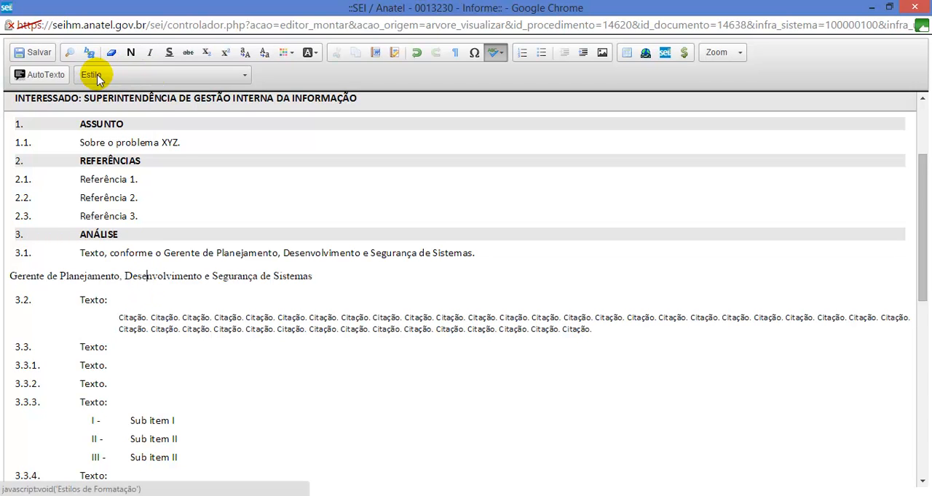
click(129, 75)
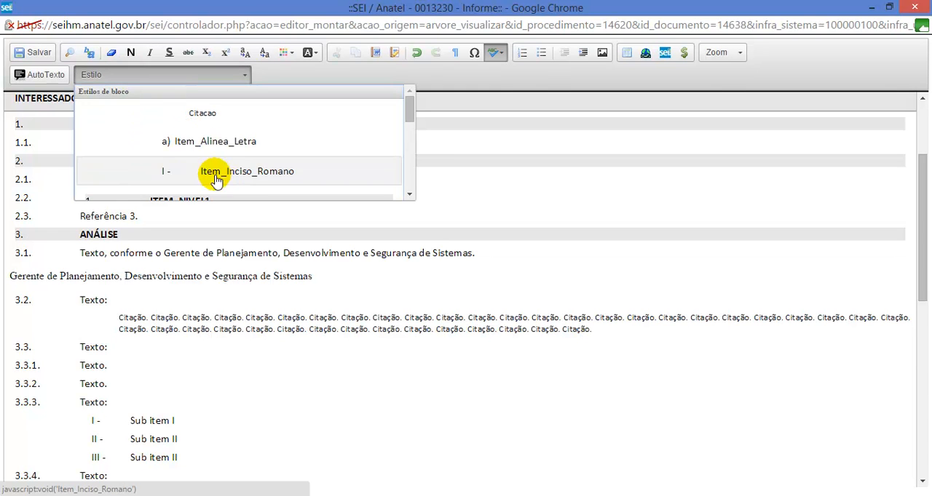
scroll(240, 179, down, 1)
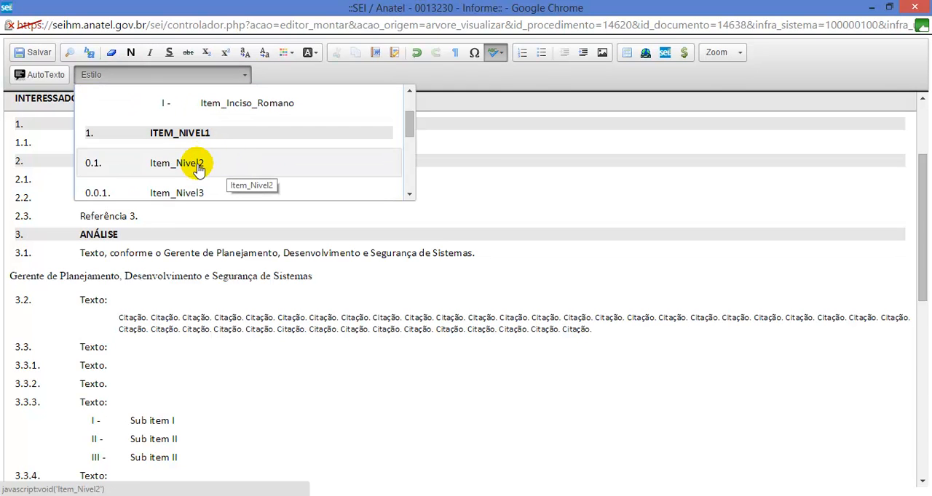
click(199, 168)
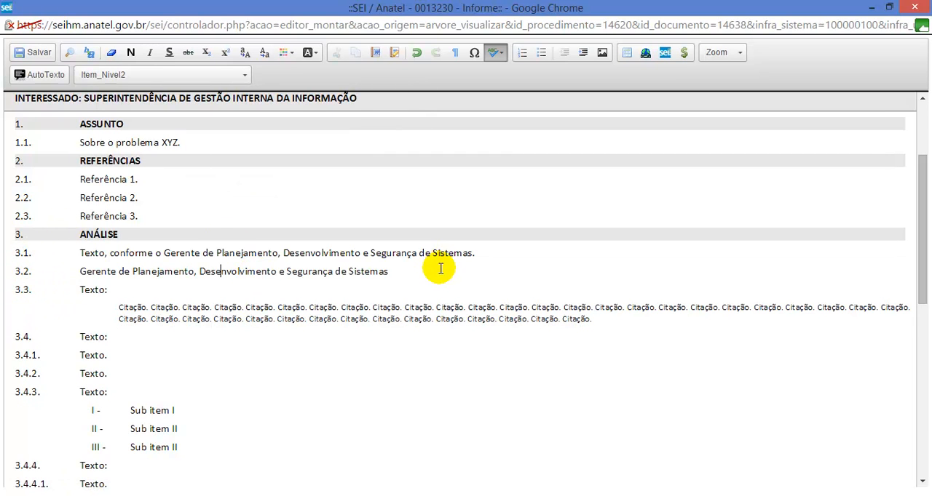
Step: Delete the pasted job title paragraph below item 3.1 together with its item number
drag(440, 269, 59, 270)
key(BackSpace)
key(BackSpace)
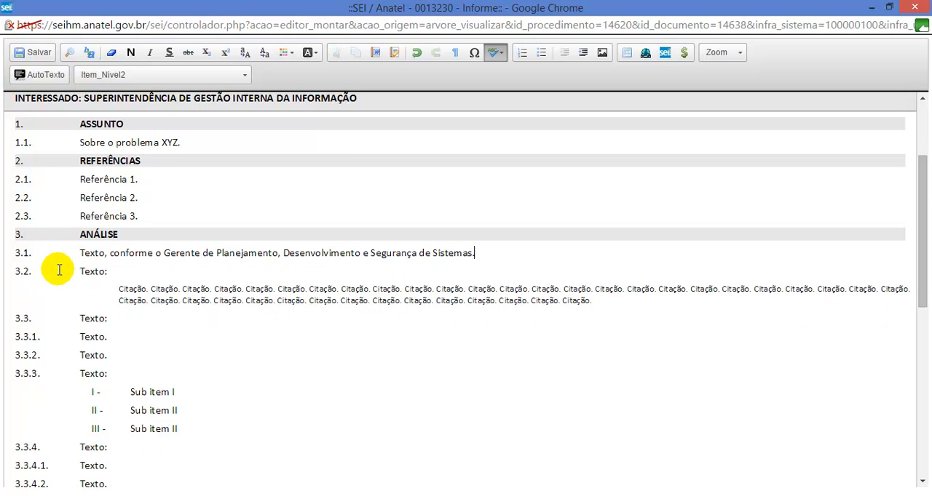
Step: Change item 3.3.2 to "Texto:" and add a paragraph below it that repeats "Nova Citação." over two lines
click(133, 357)
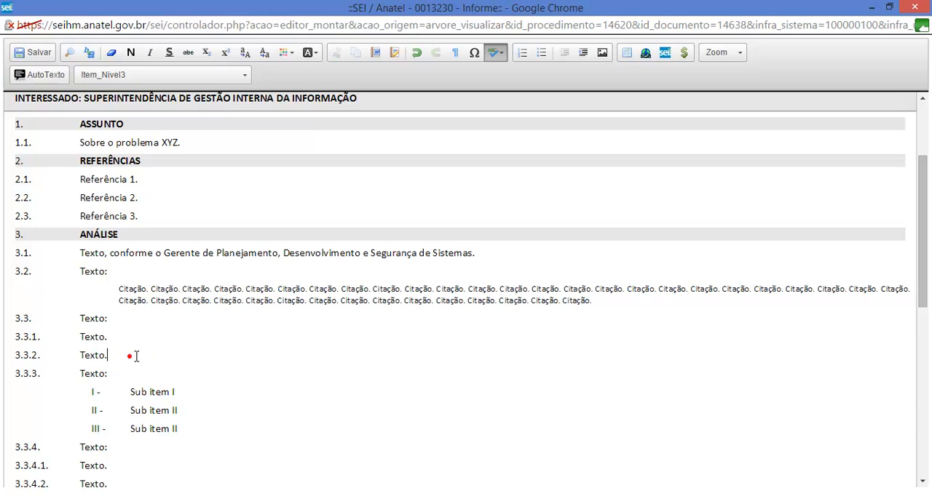
key(Return)
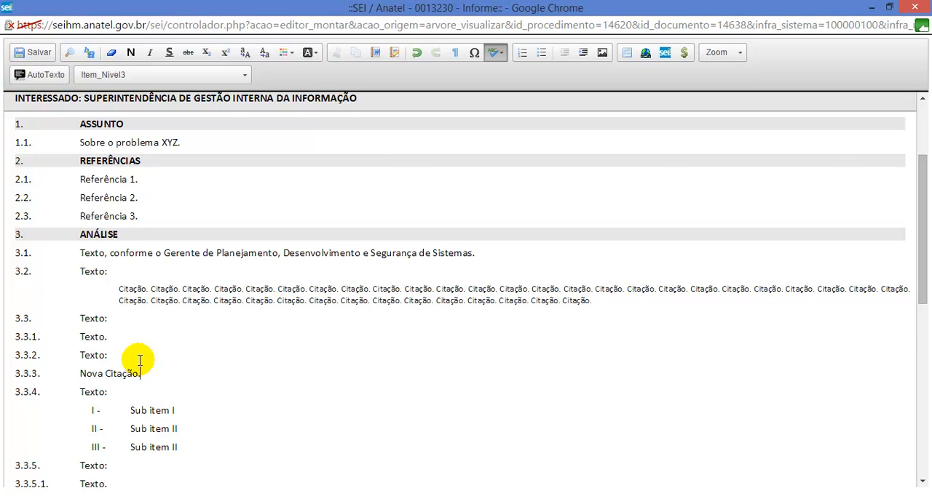
key(ctrl+shift+Left)
key(End)
key(ctrl+v)
key(ctrl+v)
key(ctrl+v)
key(ctrl+v)
key(ctrl+v)
key(ctrl+v)
key(ctrl+v)
key(ctrl+v)
key(ctrl+v)
key(ctrl+v)
key(ctrl+v)
key(ctrl+v)
key(ctrl+v)
key(ctrl+v)
key(ctrl+v)
key(ctrl+v)
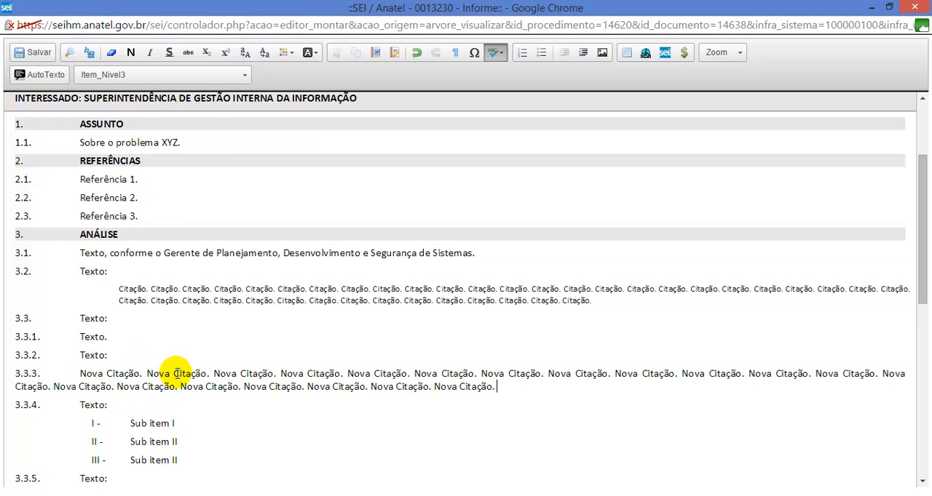
Step: Apply the Citacao style to the "Nova Citação." paragraph below item 3.3.2
click(159, 374)
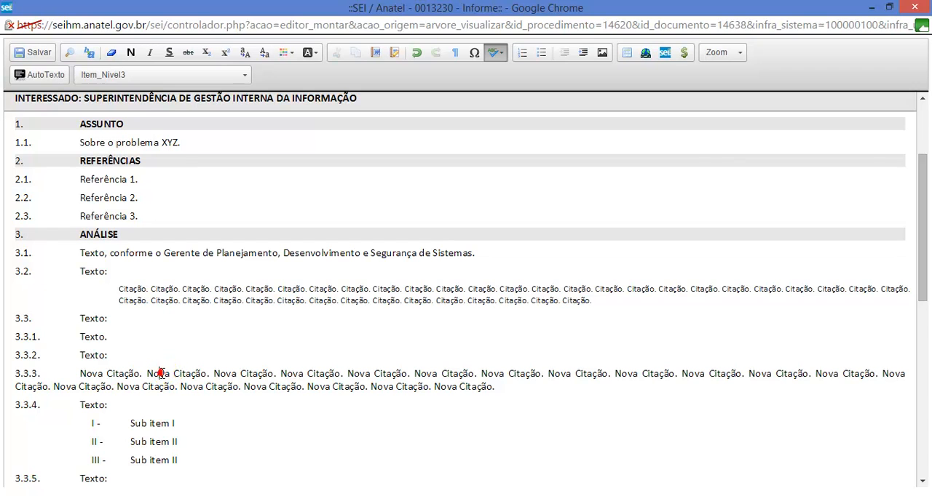
click(144, 77)
scroll(164, 120, up, 2)
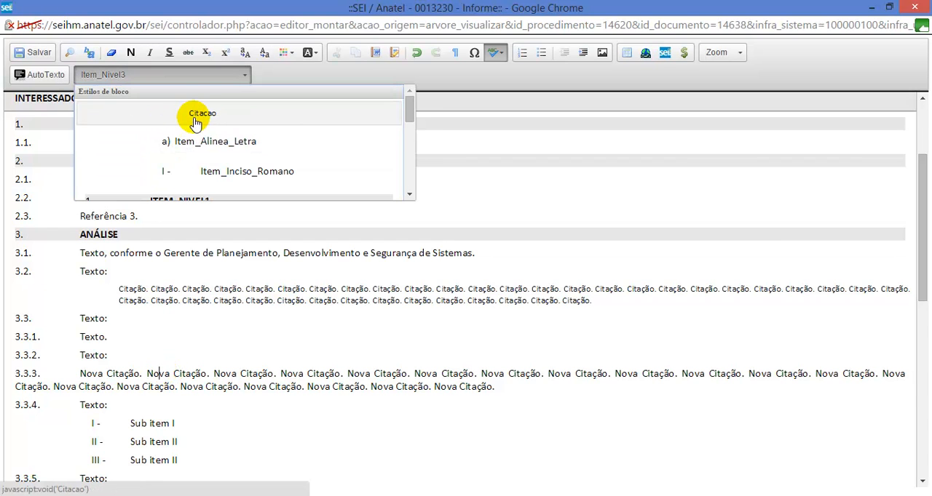
click(195, 122)
Step: Add two more quotation paragraphs below the first, repeating "Nova Citação." eight times and five times, keeping the Citacao style
click(431, 387)
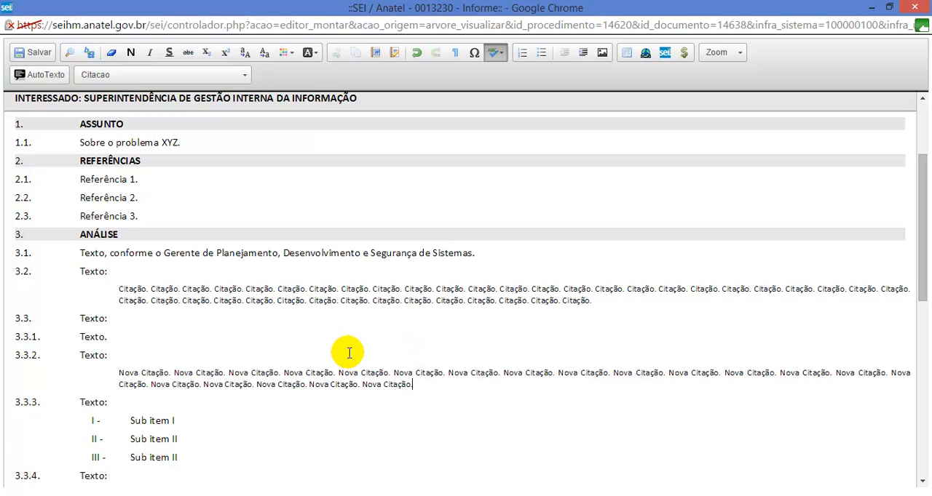
key(Return)
key(ctrl+v)
key(ctrl+v)
key(ctrl+v)
key(ctrl+v)
key(ctrl+v)
key(ctrl+v)
key(Return)
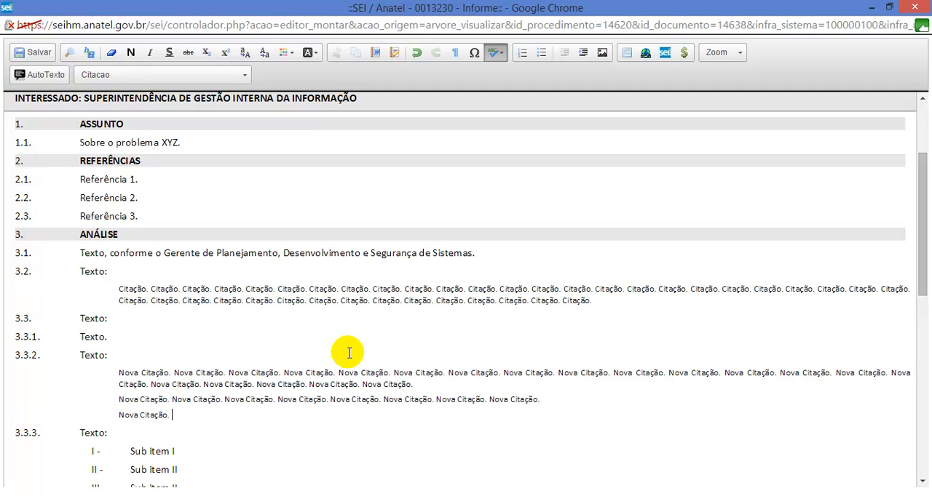
key(ctrl+v)
key(ctrl+v)
key(ctrl+v)
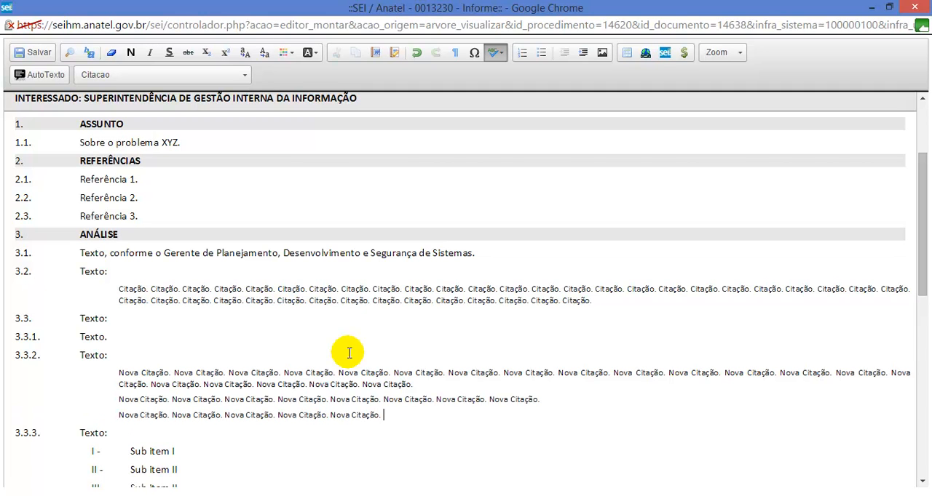
Step: Add the paragraph "Texto normal de parágrafo." after the last quotation and apply the Item_Nivel3 style to it
key(Return)
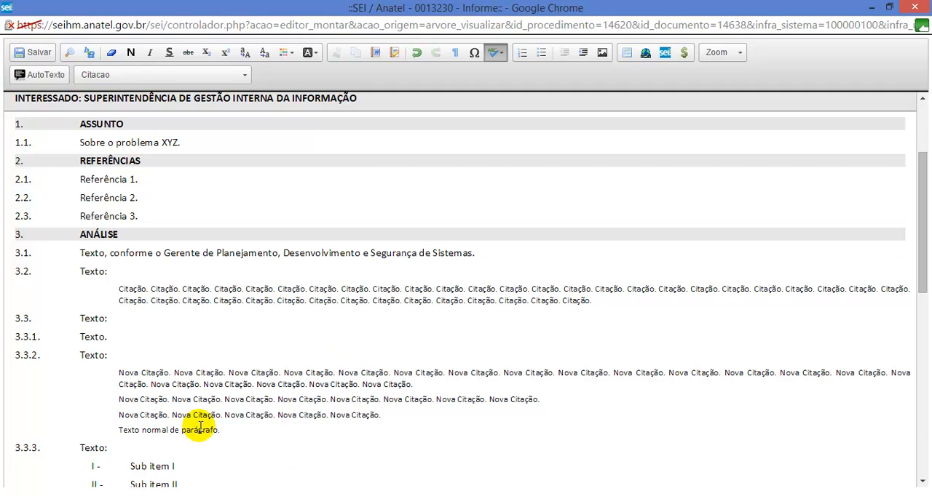
click(162, 429)
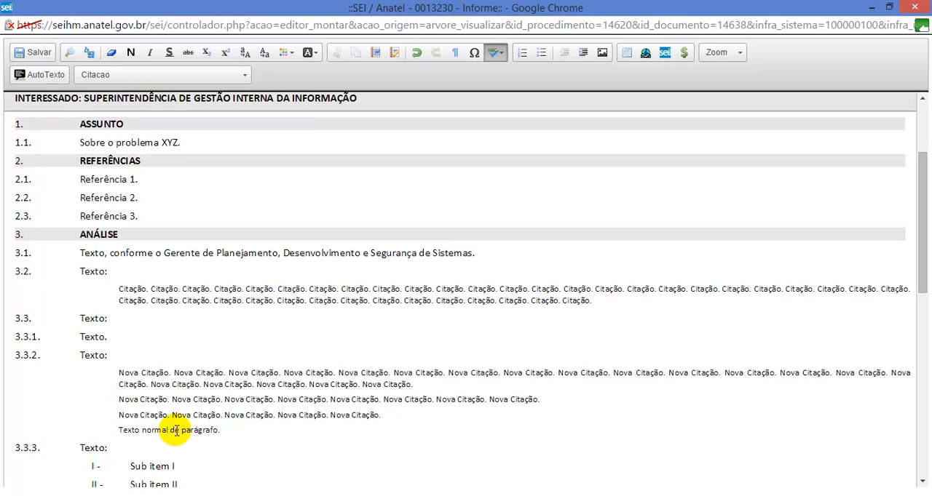
click(145, 76)
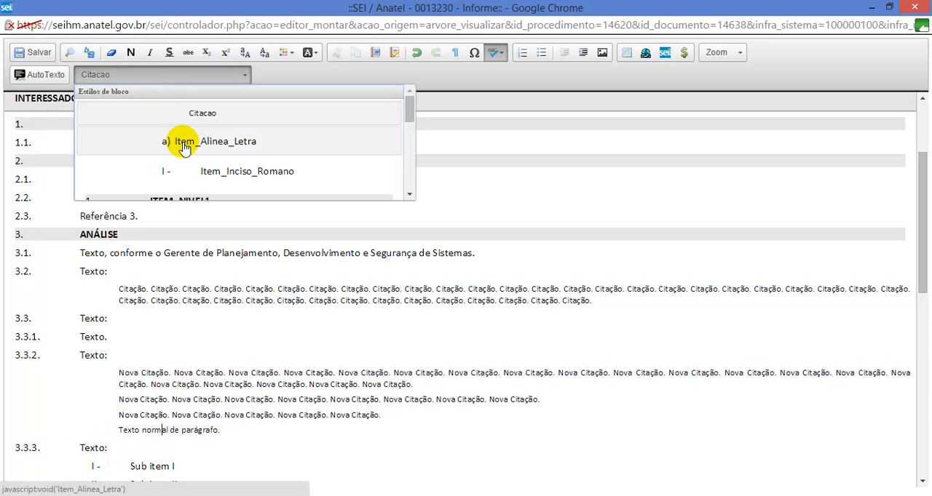
scroll(167, 146, down, 1)
scroll(185, 151, down, 1)
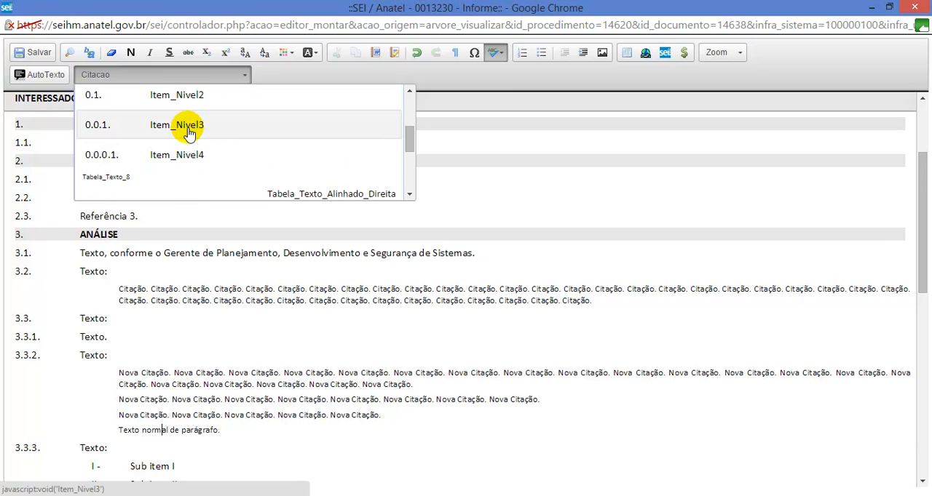
click(188, 130)
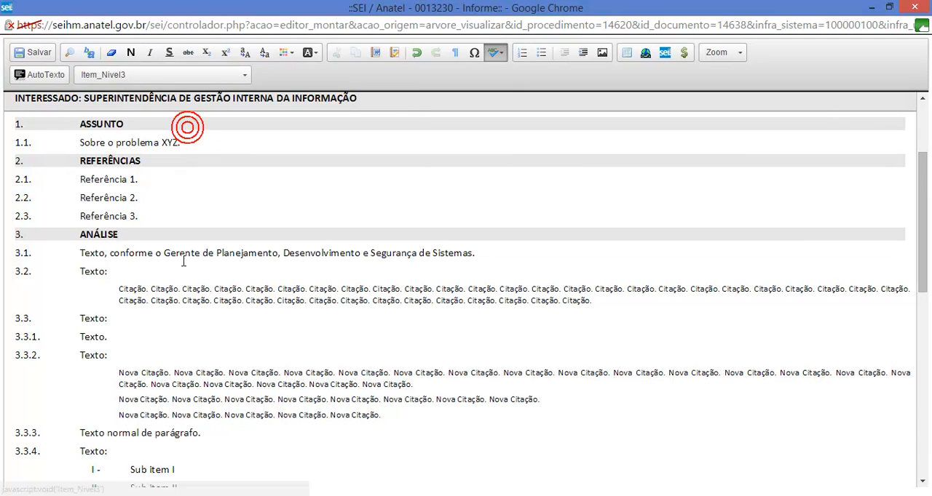
click(226, 436)
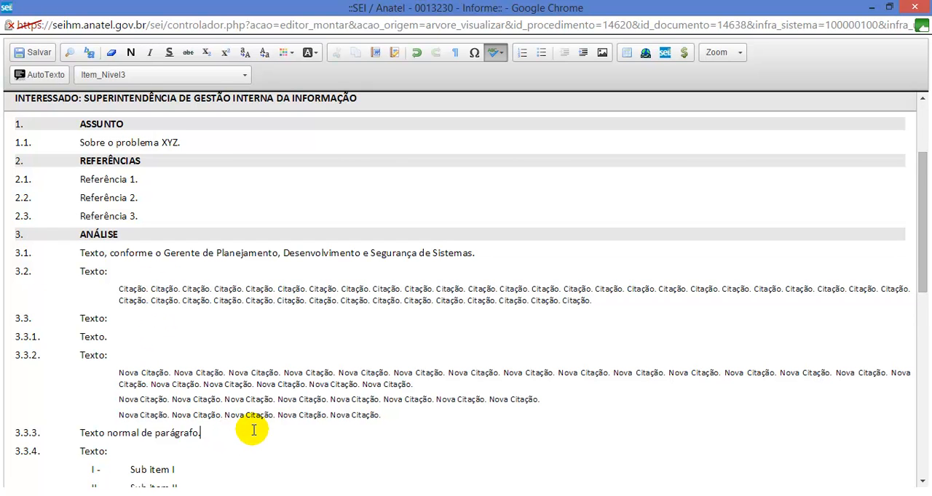
Step: Make the word "normal" bold in item 3.3.3
scroll(252, 430, down, 1)
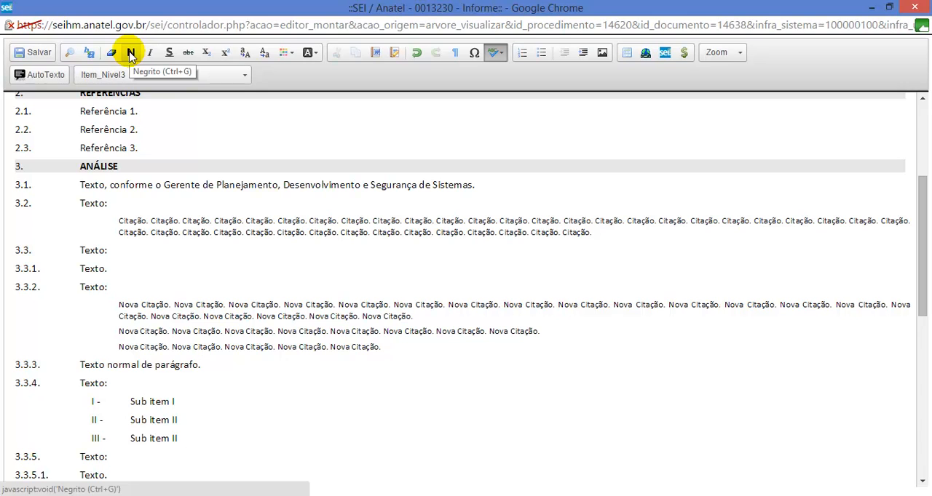
double_click(123, 365)
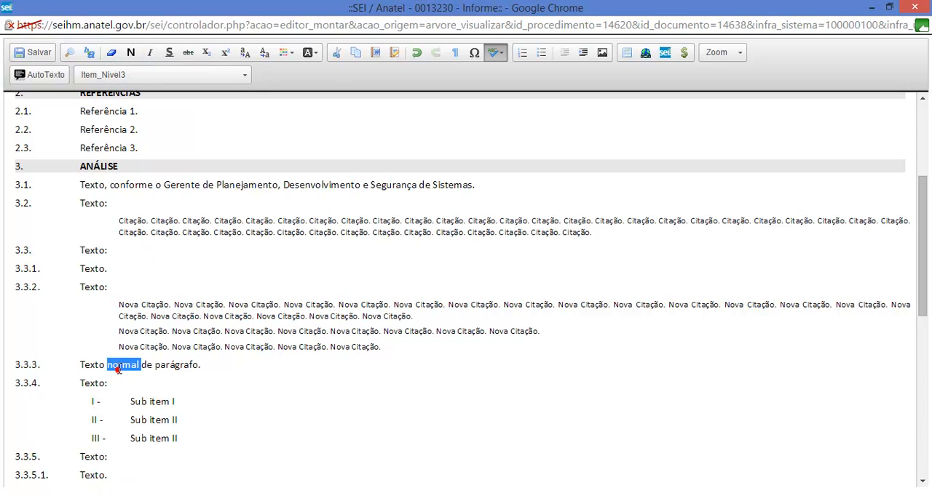
click(131, 52)
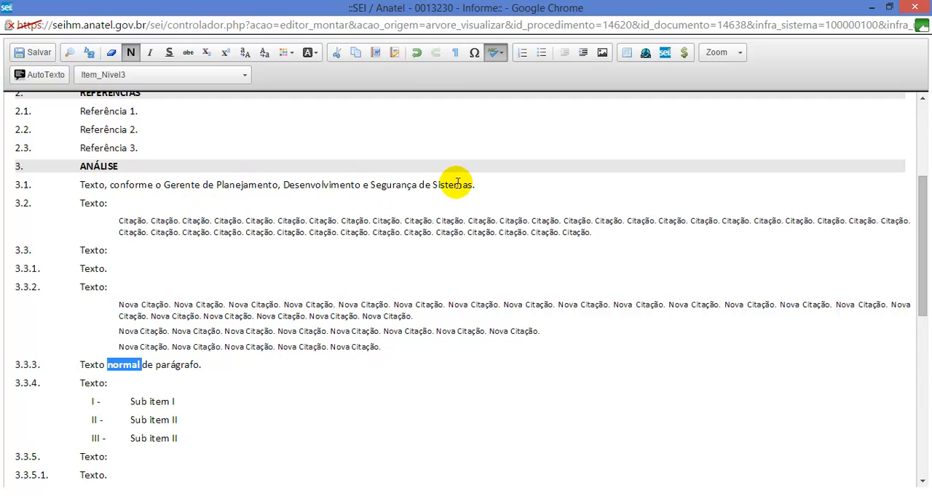
Step: Convert "Gerente de Planejamento, Desenvolvimento e Segurança de Sistemas" in item 3.1 to uppercase and select it again
drag(472, 185, 166, 185)
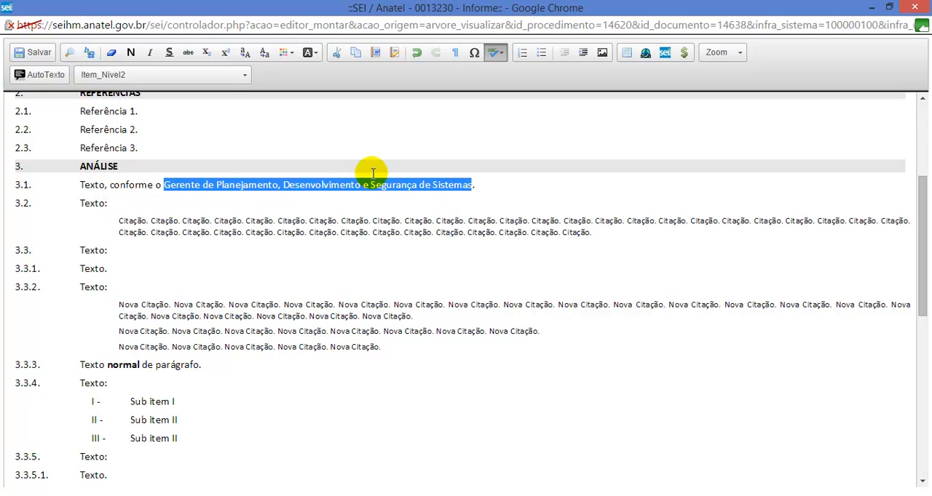
click(244, 55)
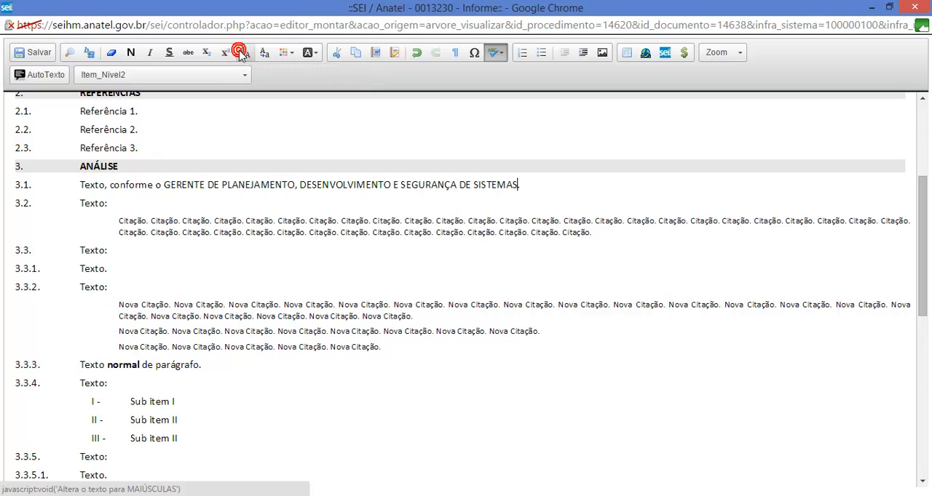
shift+click(164, 189)
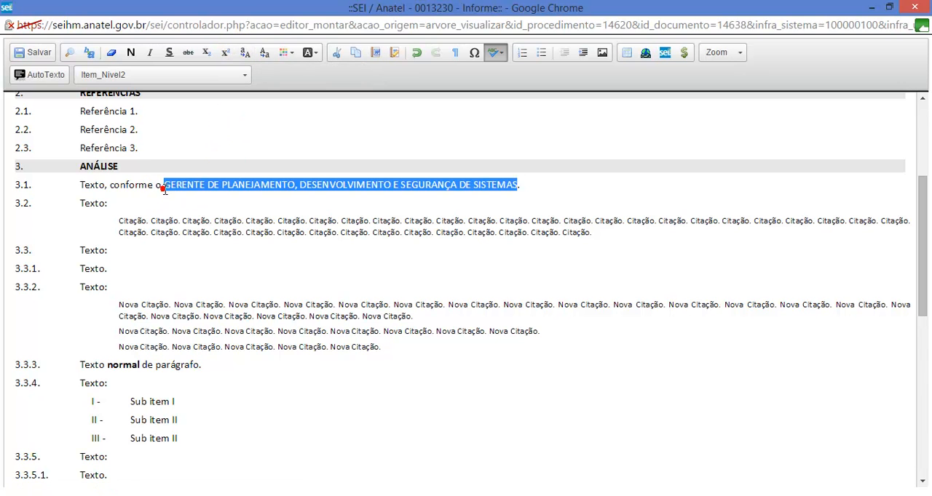
Step: Convert the selected job title in item 3.1 to lowercase and back to uppercase
click(265, 54)
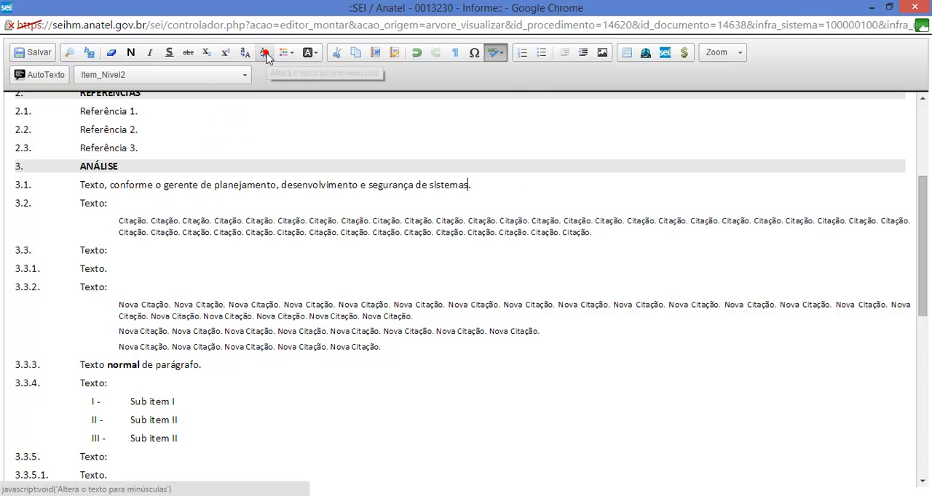
shift+click(165, 185)
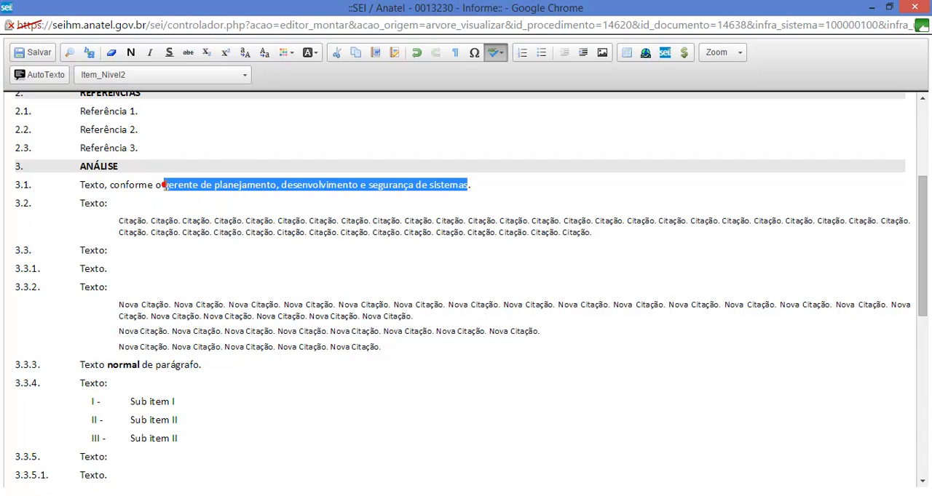
click(244, 52)
Step: Insert a "1" after "Texto" in item 3.3 and try it as superscript and as subscript
click(159, 259)
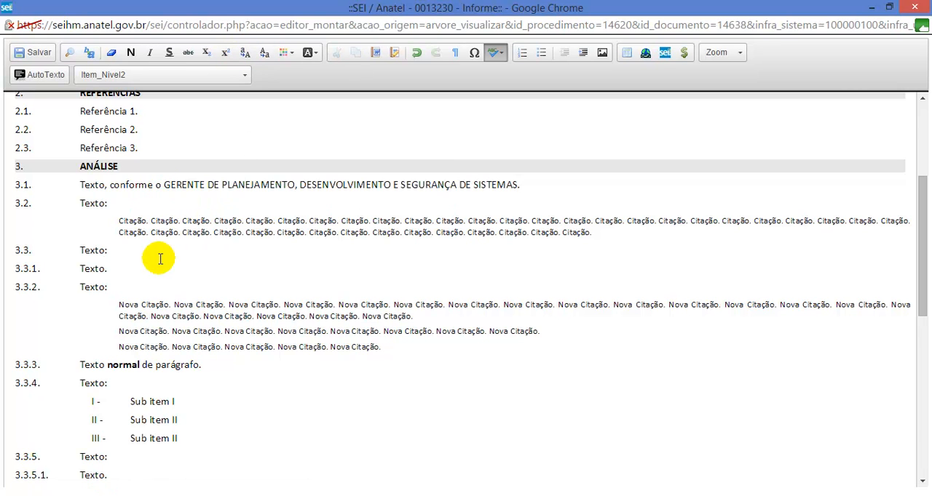
text(1)
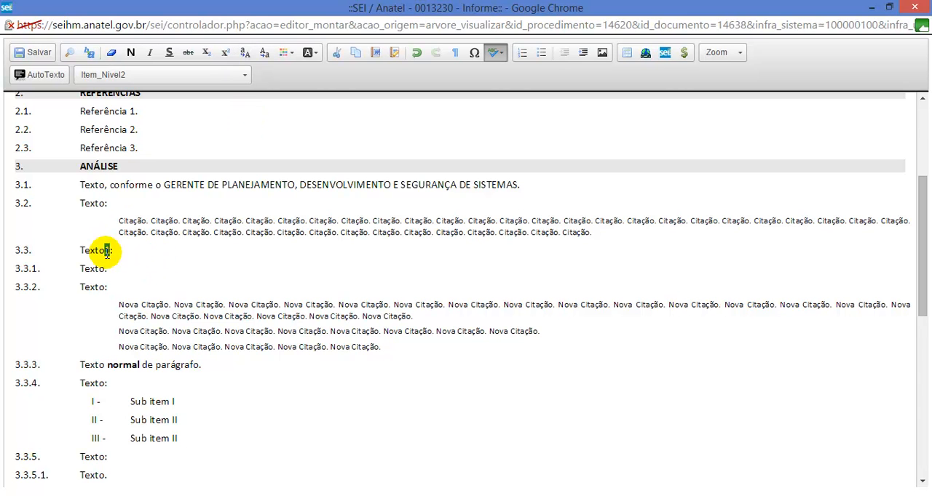
click(225, 56)
click(207, 57)
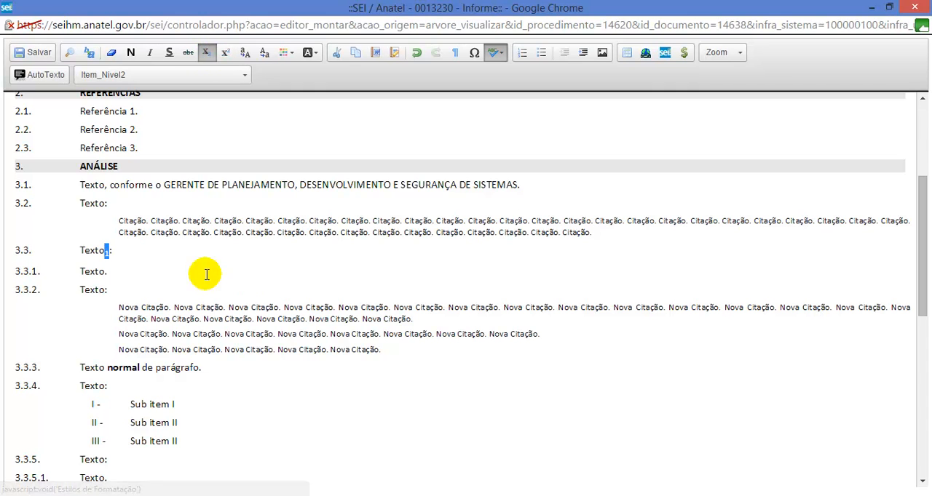
click(141, 250)
key(Left)
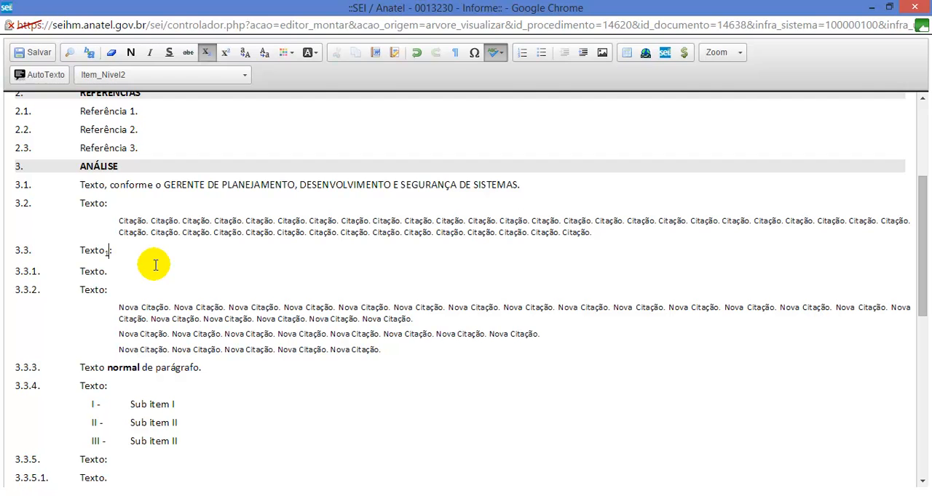
Step: Replace the subscript "1" after "Texto" in item 3.3 with a superscript "2"
key(BackSpace)
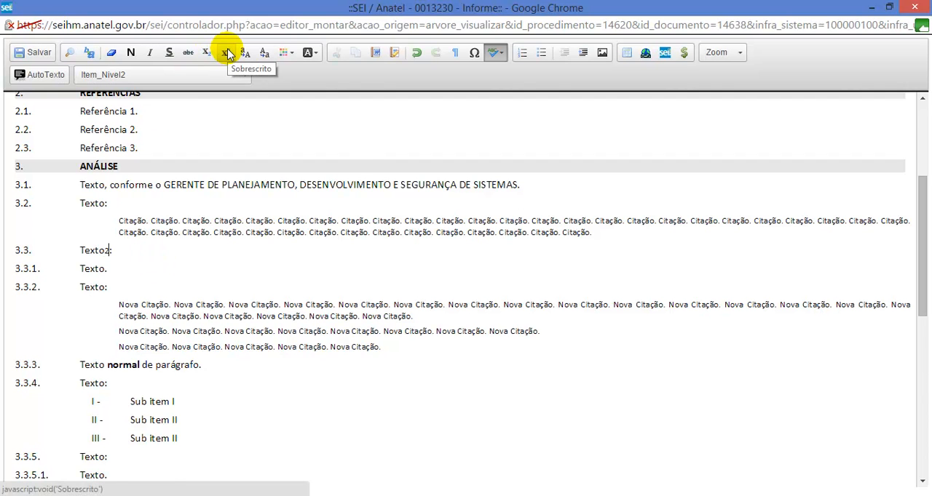
key(shift+Left)
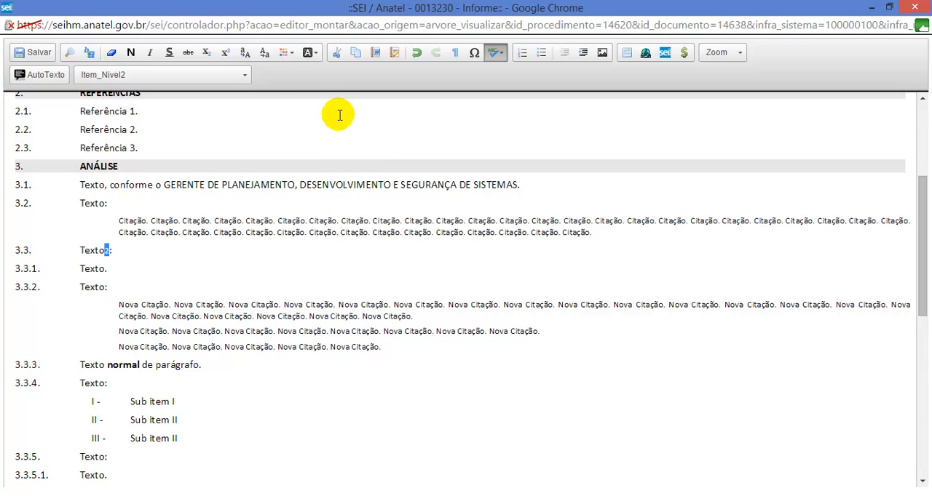
click(226, 53)
click(180, 249)
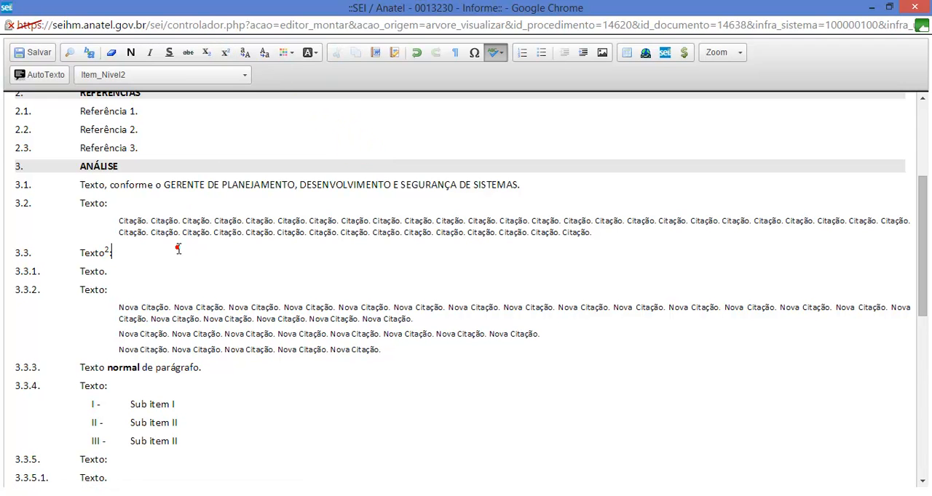
Step: Browse the special character sets, including Arrows, Combining Diacritical Marks, Currency Symbols and Cyrillic Supplementary, and leave the character selection
scroll(281, 284, up, 2)
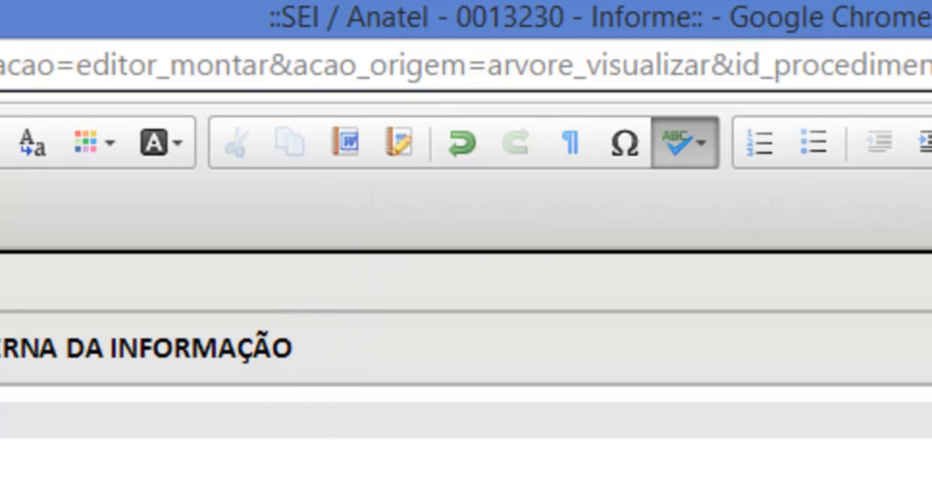
click(625, 139)
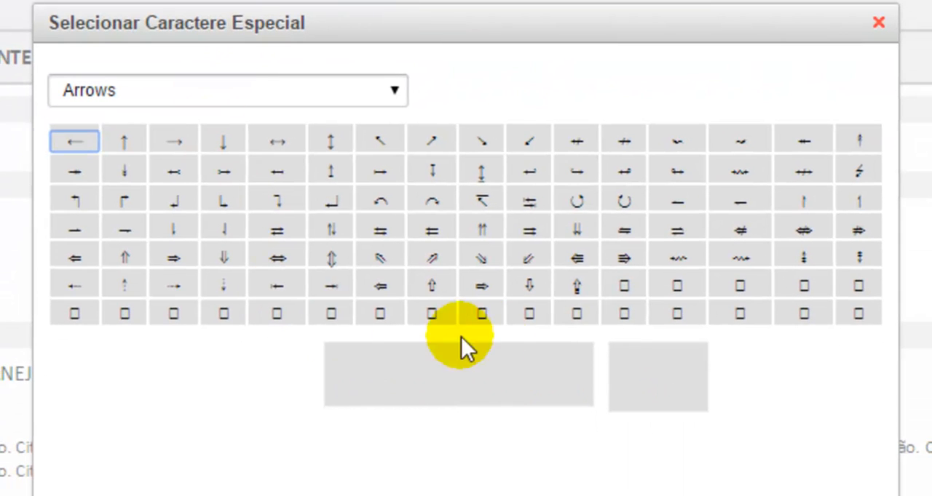
click(291, 87)
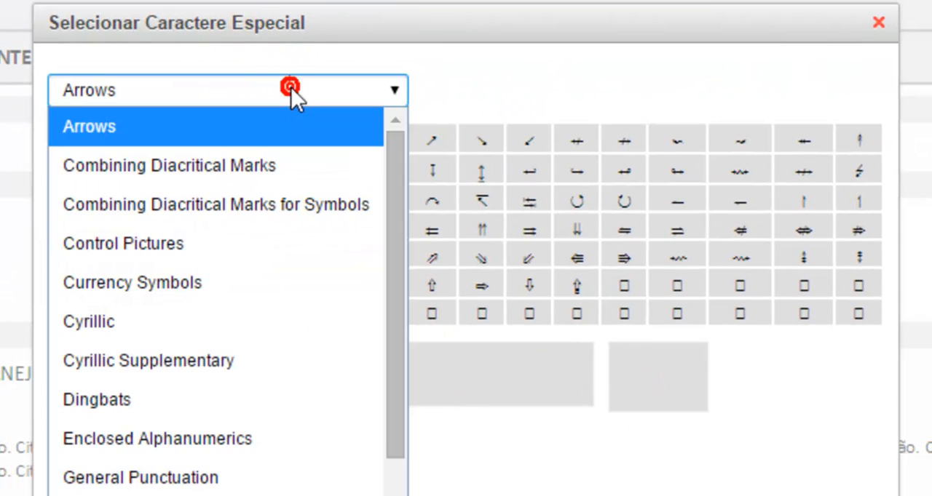
click(245, 175)
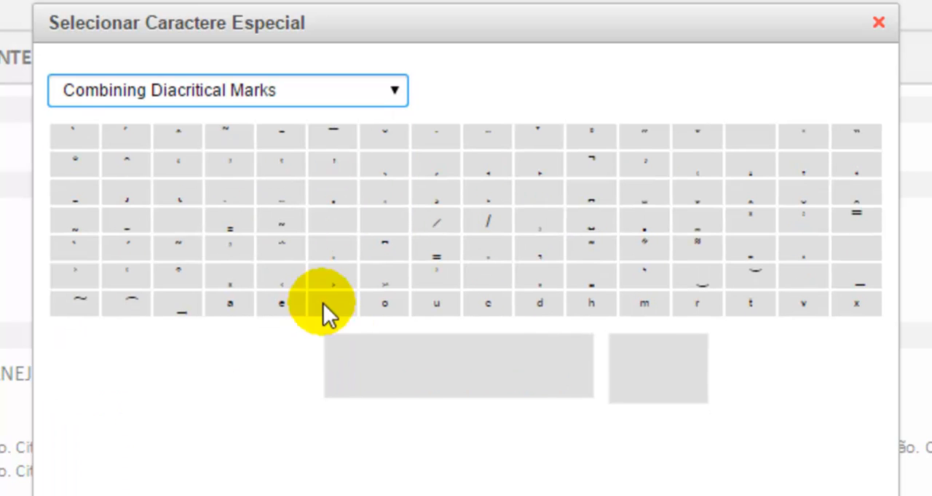
click(353, 90)
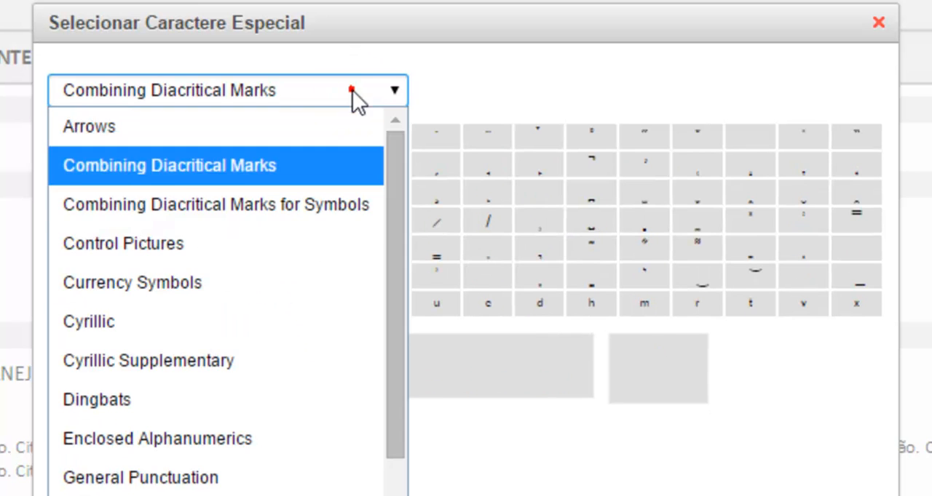
click(252, 281)
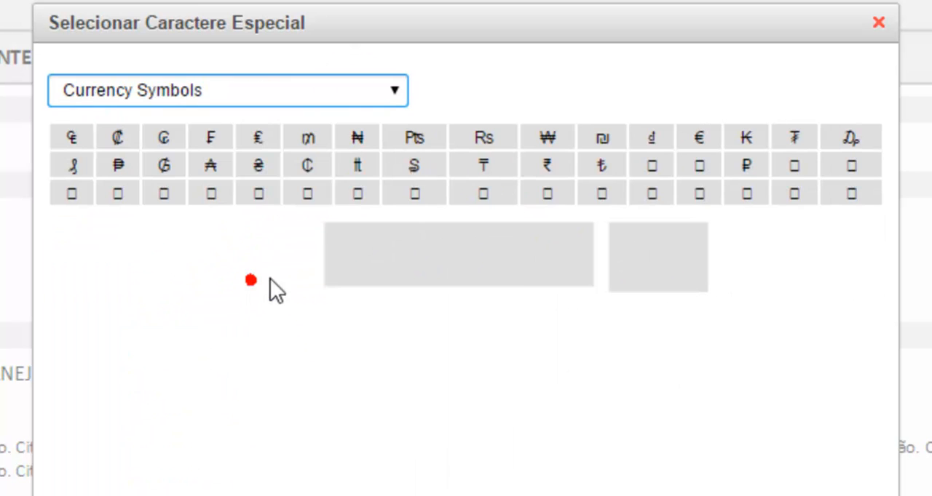
click(328, 95)
click(251, 364)
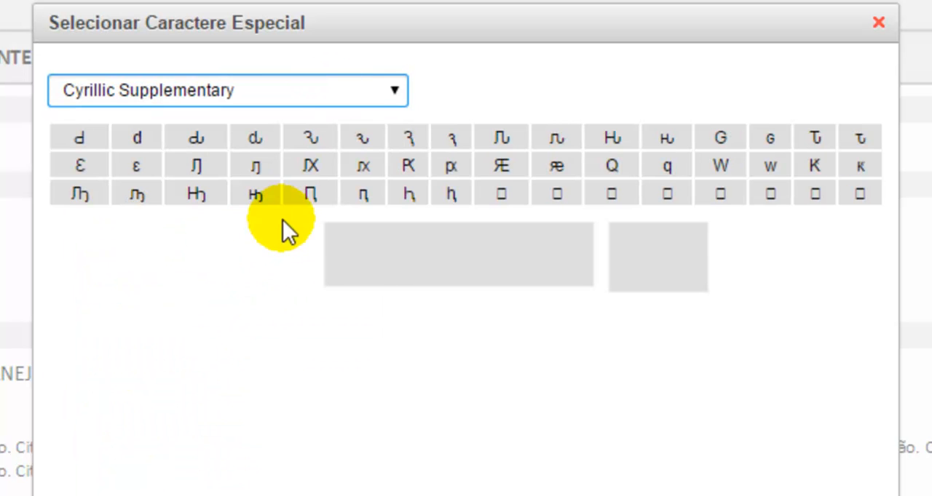
click(453, 168)
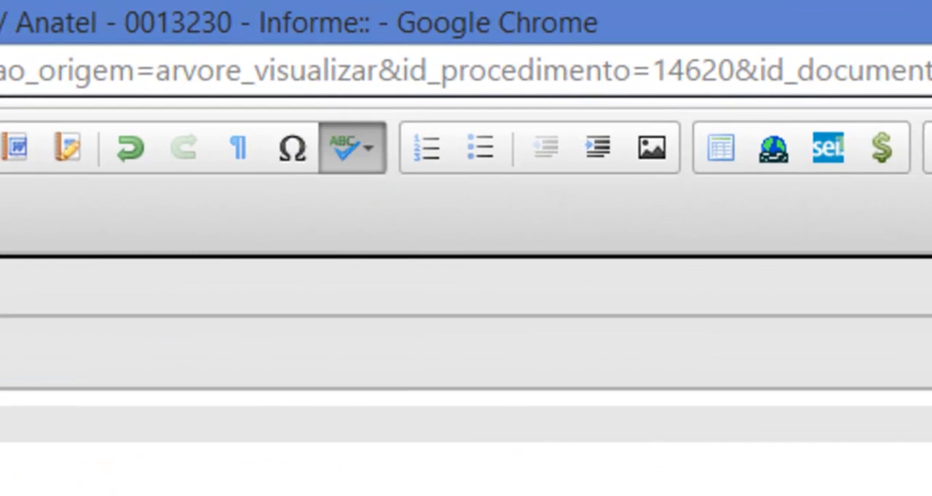
Step: Append "Conforme imagem abaixo:" to item 3.3.3 and start a new paragraph below it
scroll(466, 375, down, 10)
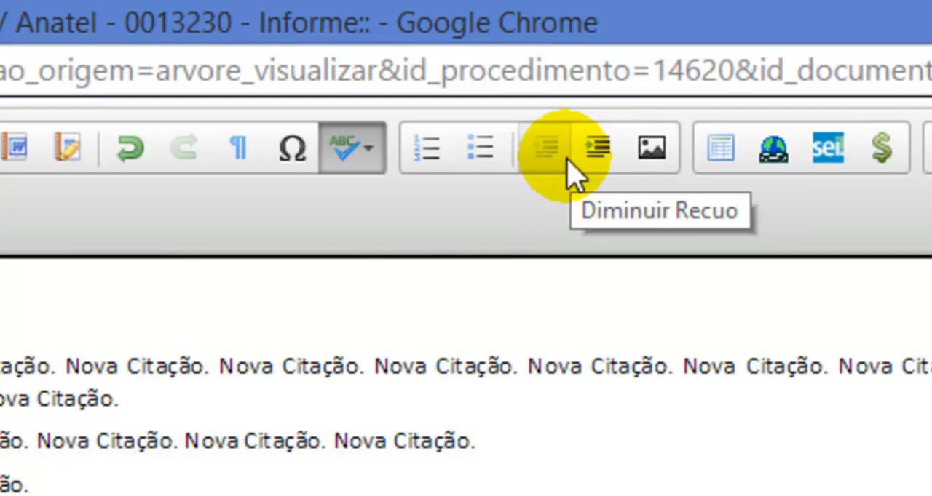
scroll(203, 391, up, 3)
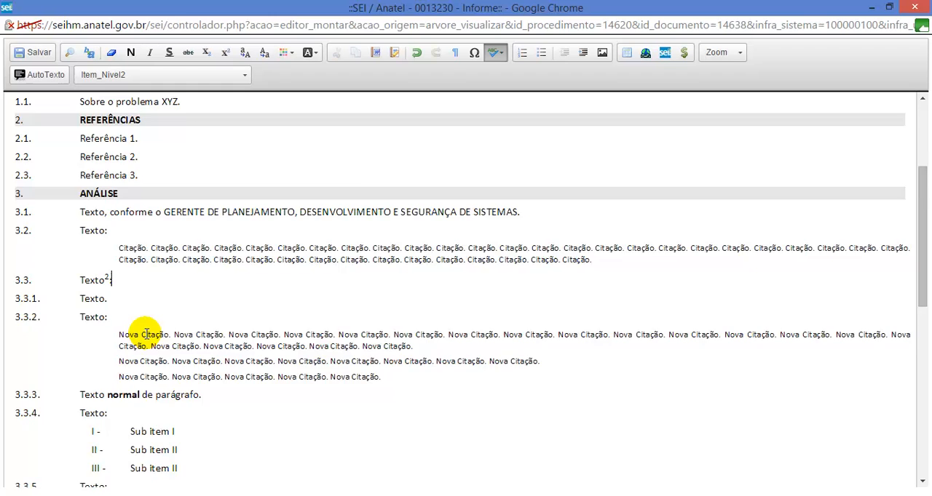
scroll(146, 335, down, 2)
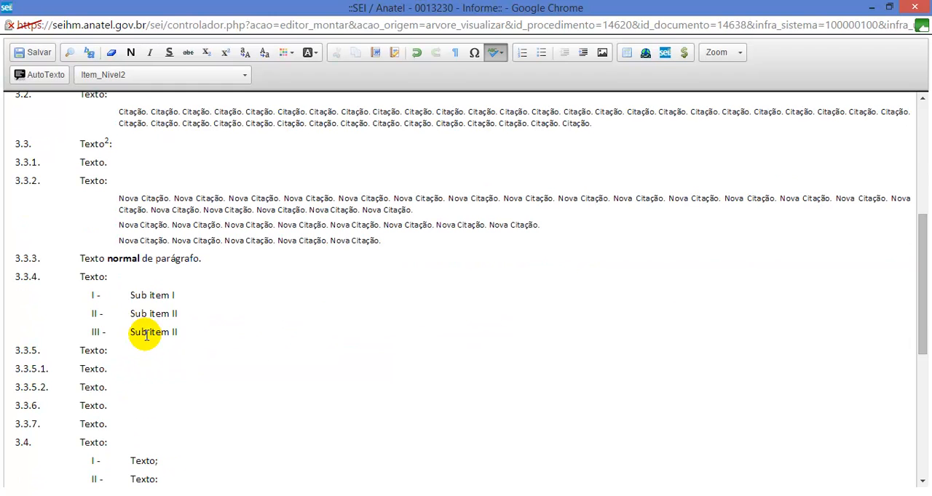
click(216, 257)
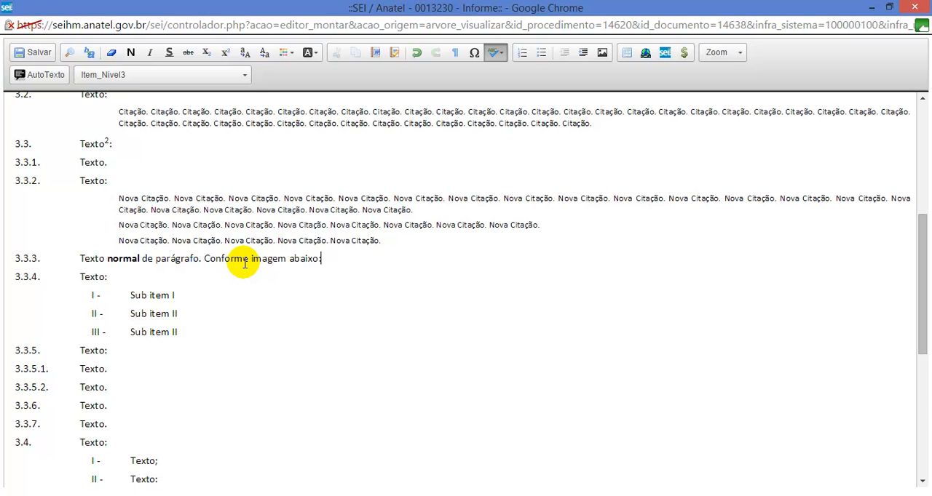
key(Return)
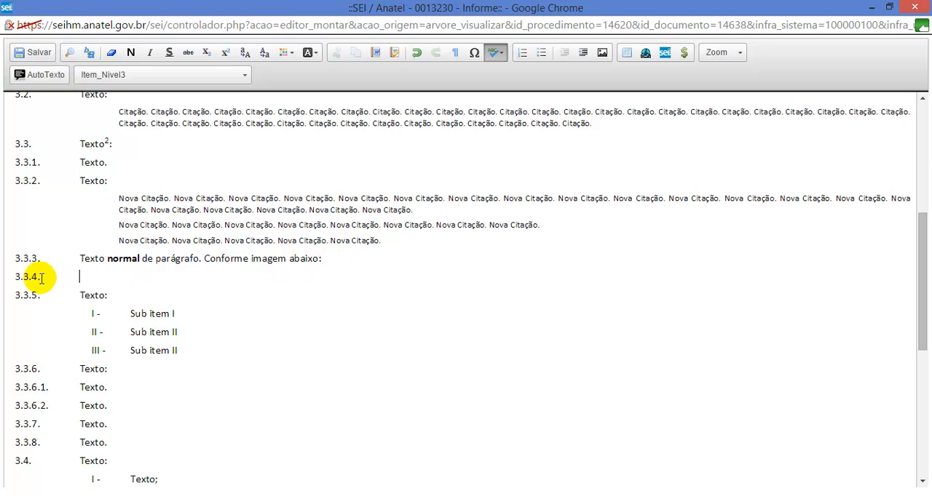
Step: Apply the Texto_Centralizado style to the empty paragraph below item 3.3.3
click(123, 73)
scroll(153, 146, down, 5)
scroll(156, 146, up, 2)
scroll(173, 146, down, 2)
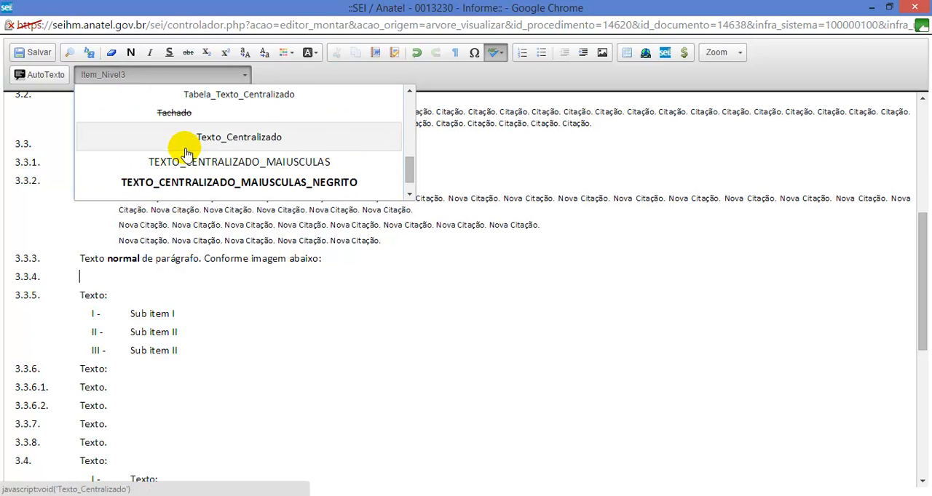
click(256, 142)
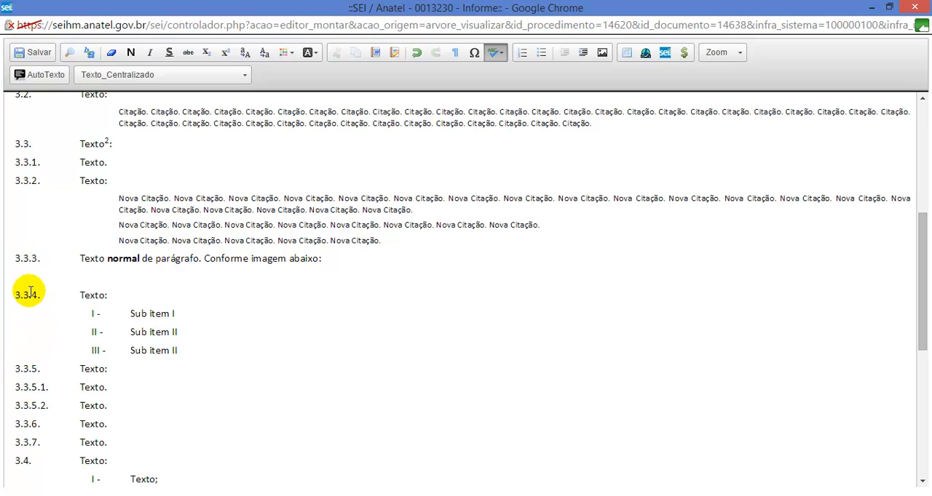
Step: Insert the image area_de_cobertura.jpg from Área de Trabalho into the centred paragraph below item 3.3.3
click(603, 54)
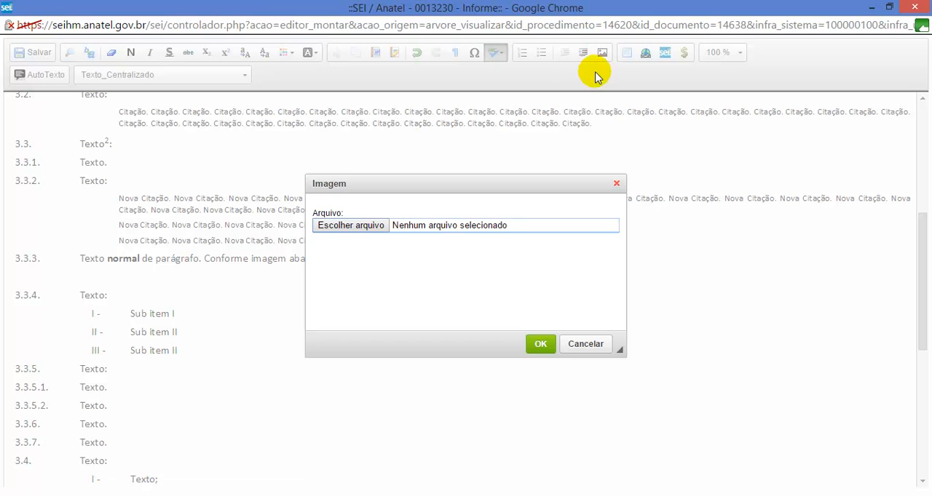
click(333, 231)
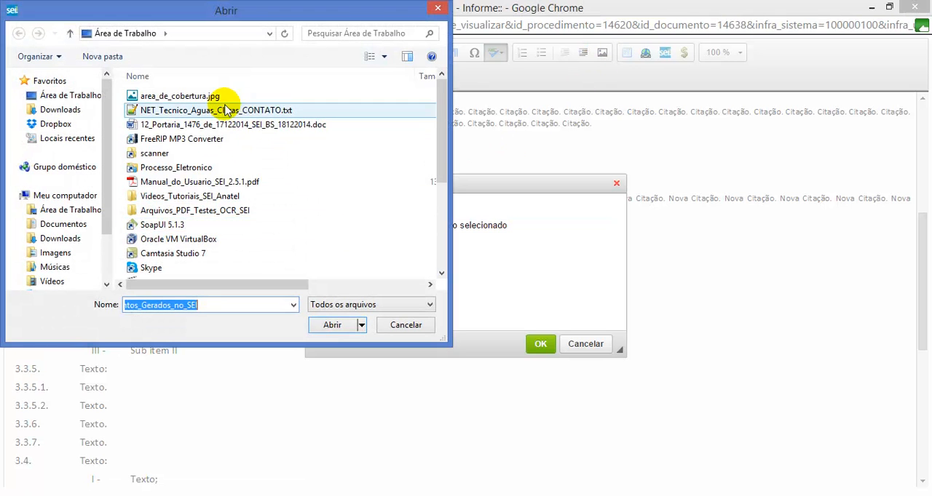
double_click(188, 96)
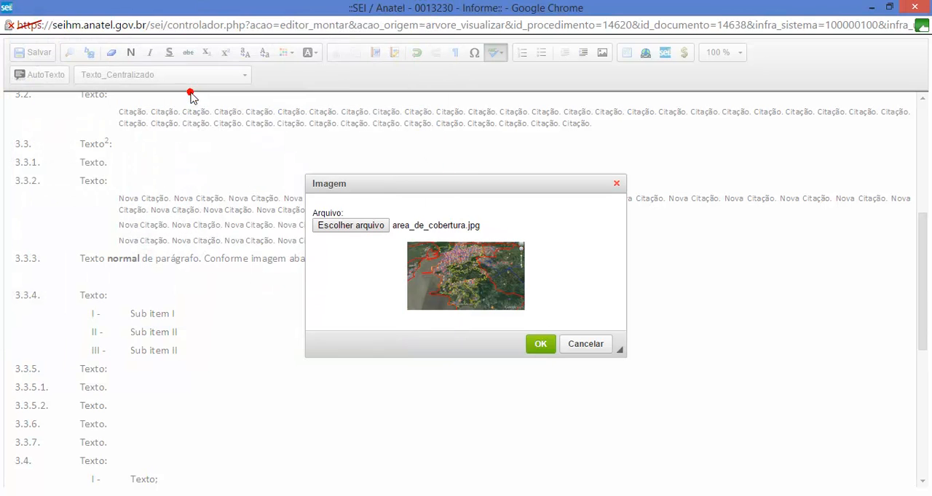
click(542, 349)
click(553, 226)
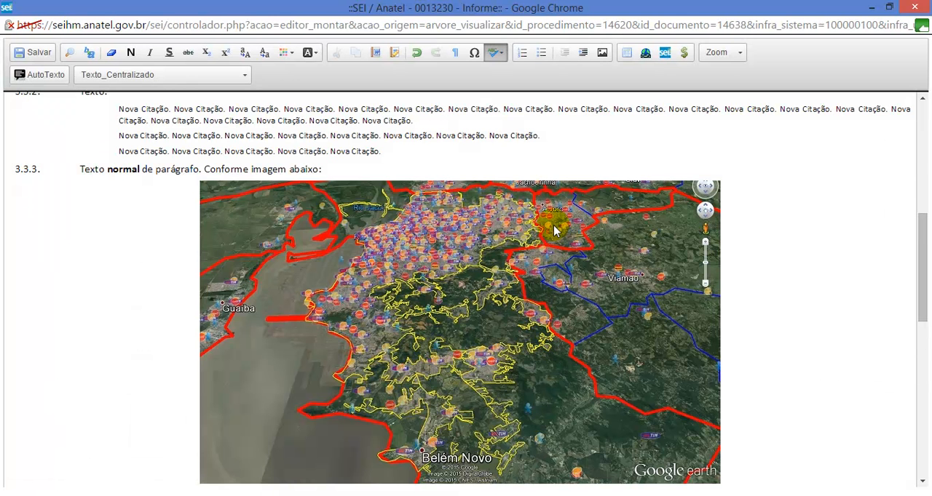
click(442, 179)
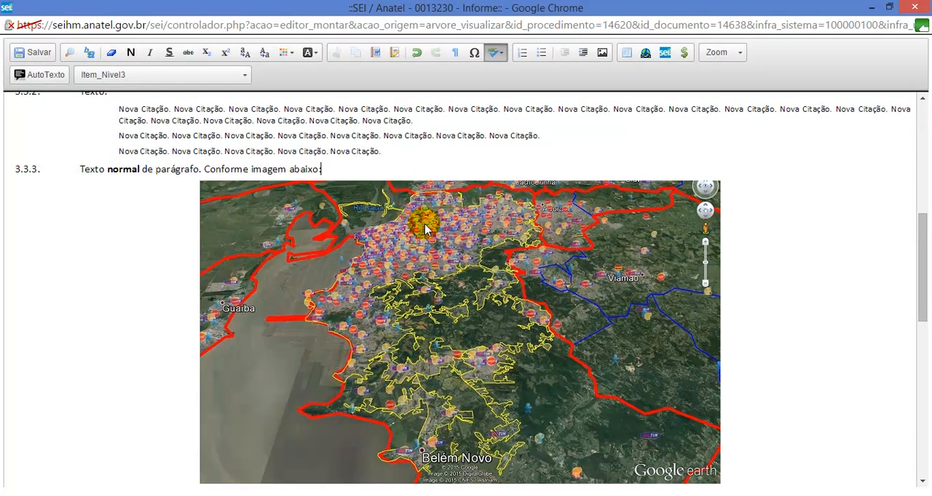
Step: Replace the text of item 3.3.1 with "Conforme tabela abaixo:" and start a new paragraph below it
scroll(427, 219, down, 1)
scroll(428, 260, up, 3)
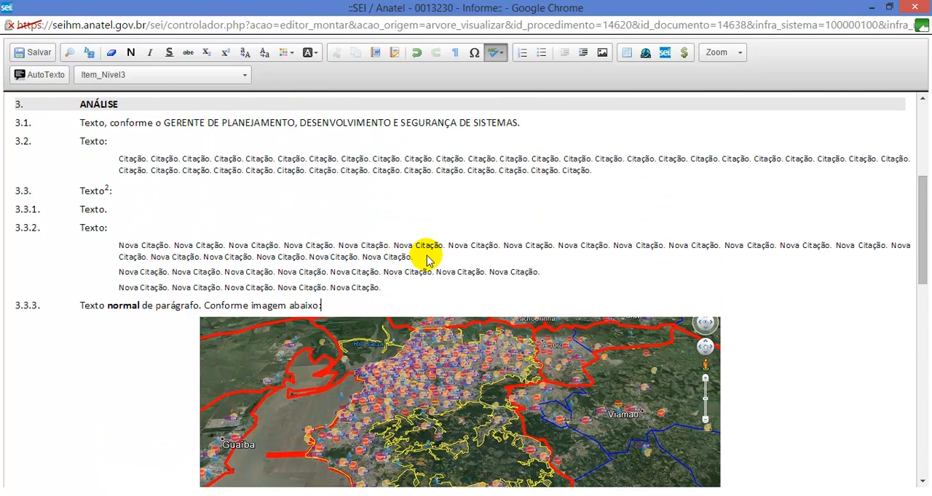
click(154, 211)
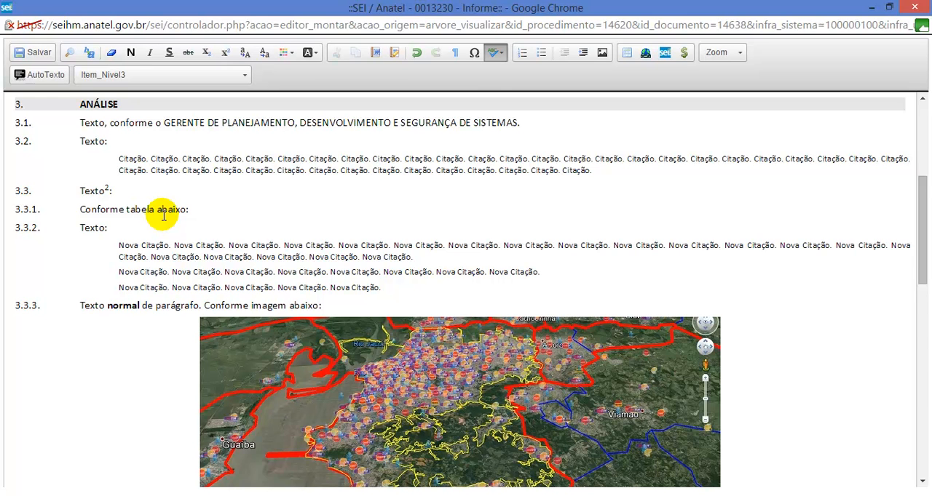
key(Return)
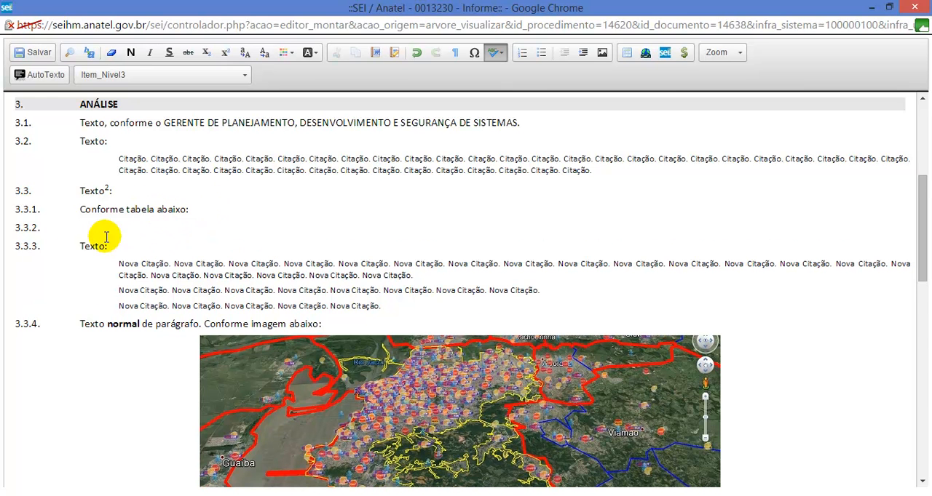
Step: Apply the Texto_Centralizado style to the empty paragraph below item 3.3.1
click(82, 227)
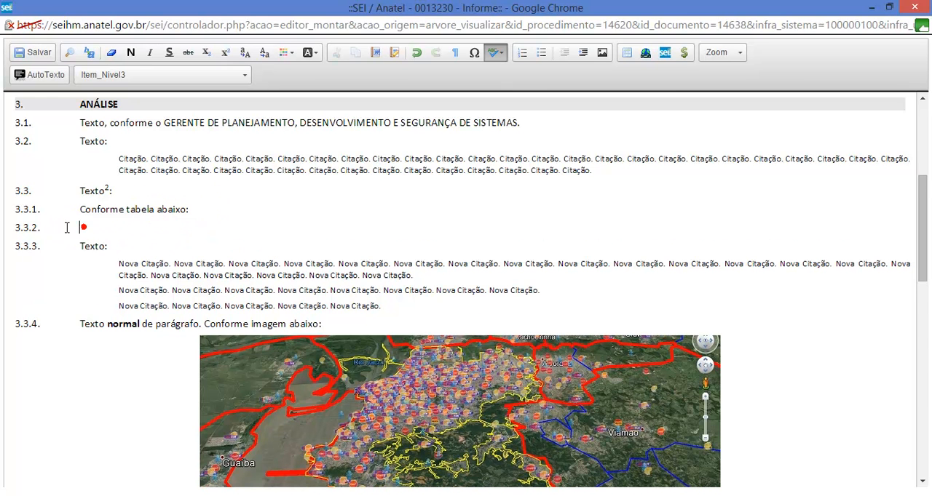
click(126, 76)
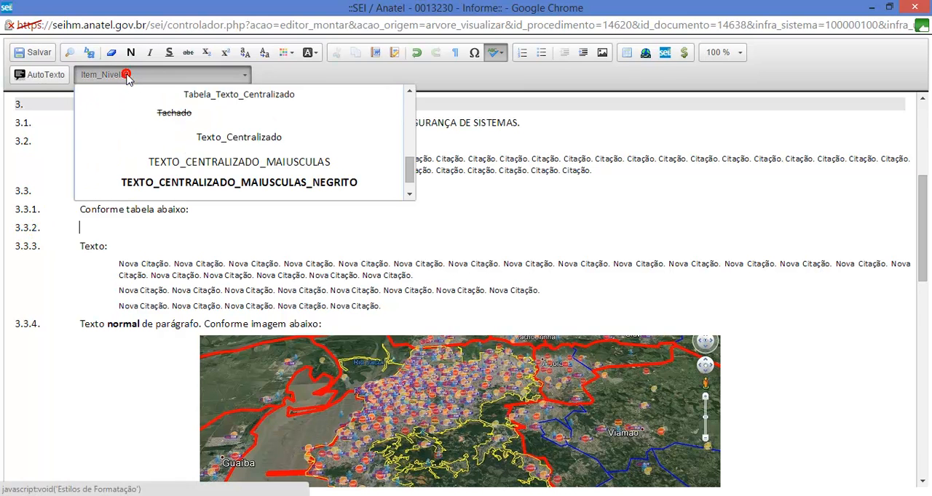
click(215, 142)
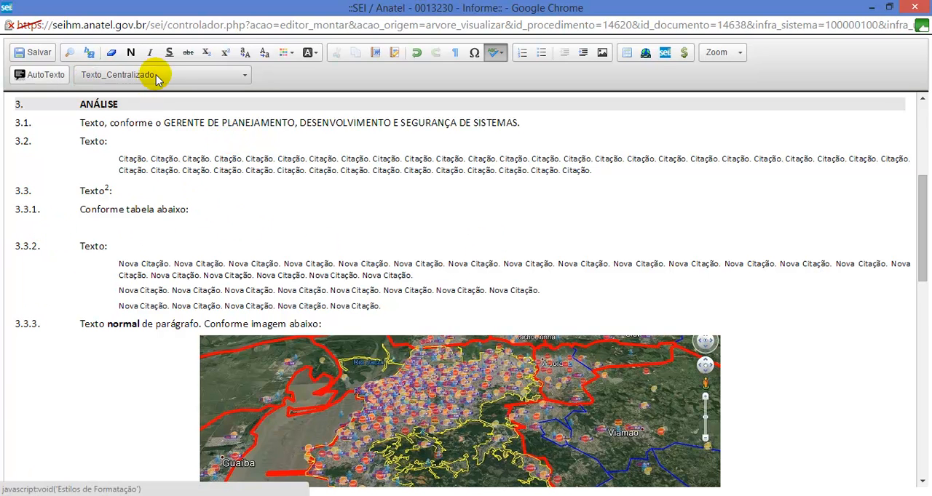
Step: Copy the whole SERVIÇO/INDICADORES table from the Word file Documento1 and return to the Informe, at the empty paragraph below item 3.3.1
click(459, 228)
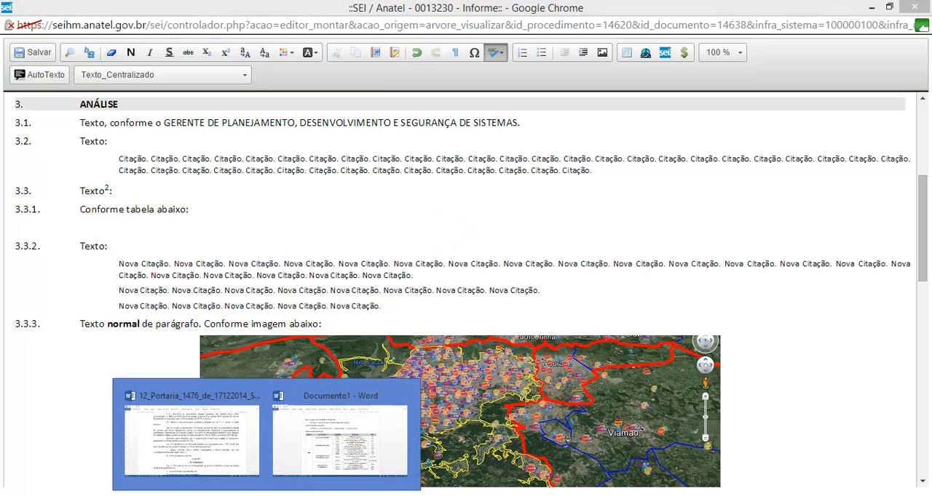
click(343, 426)
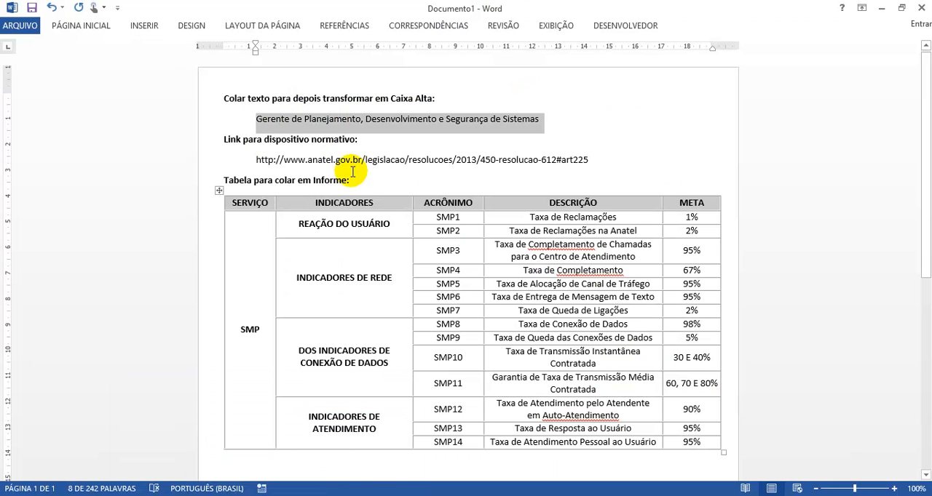
click(219, 190)
scroll(473, 265, down, 1)
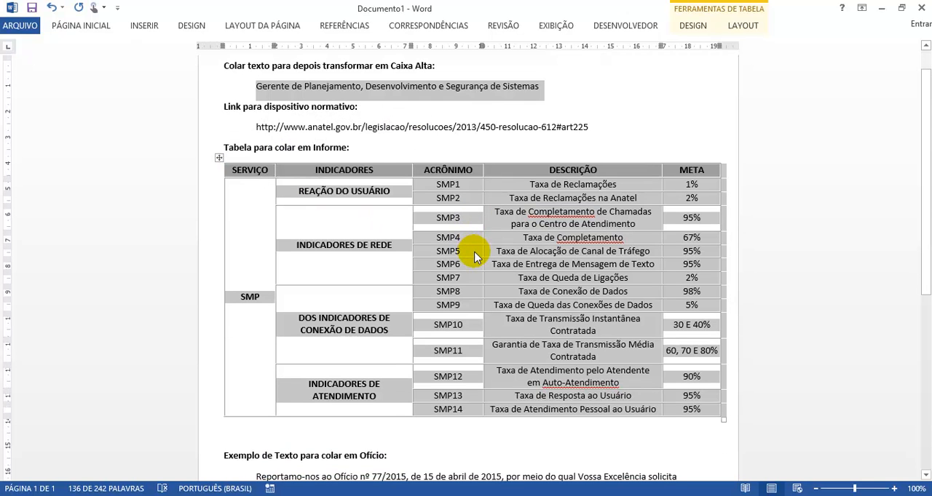
key(alt+Tab)
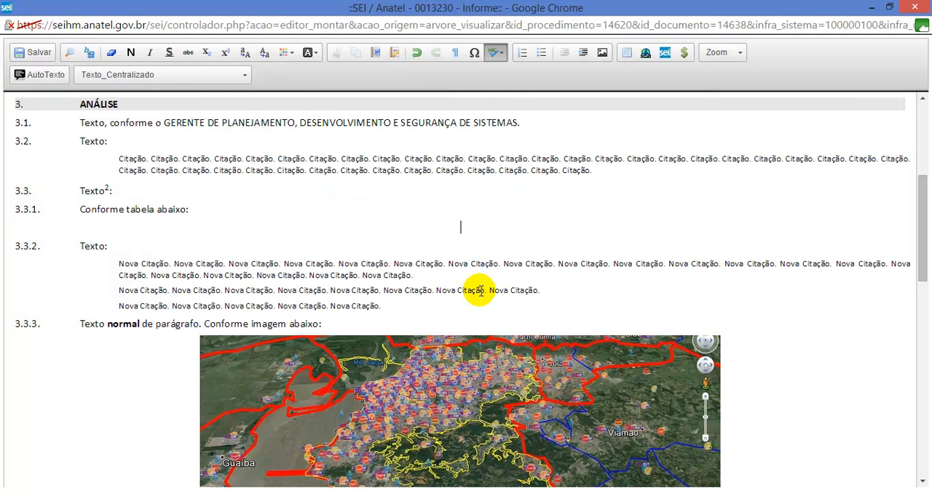
Step: Paste the copied Word table into the centred paragraph below item 3.3.1
click(376, 55)
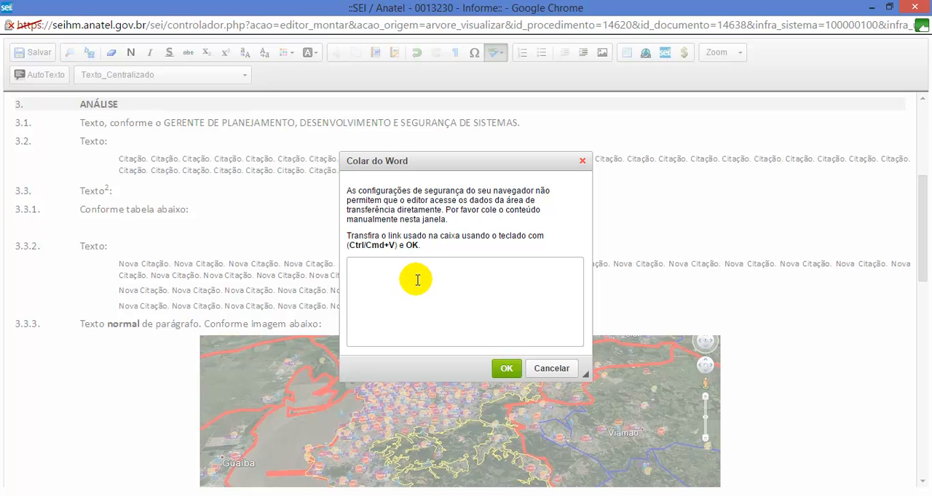
key(ctrl+v)
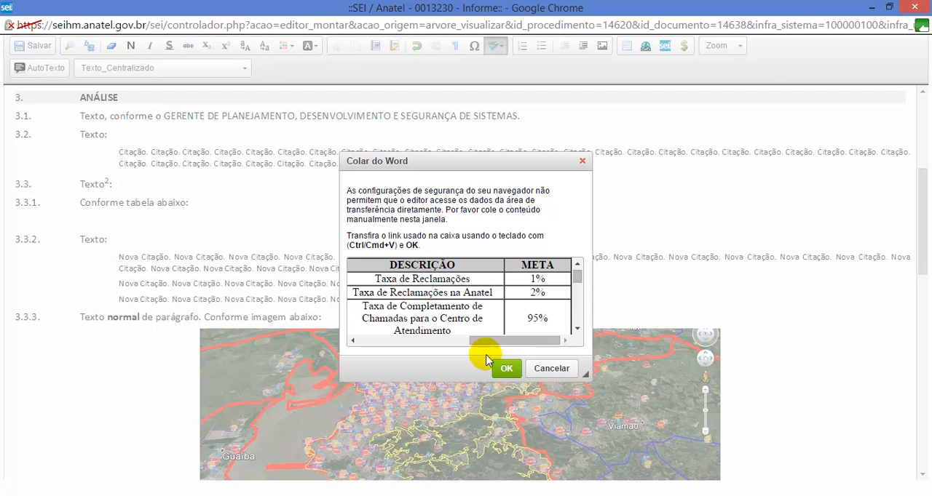
click(502, 369)
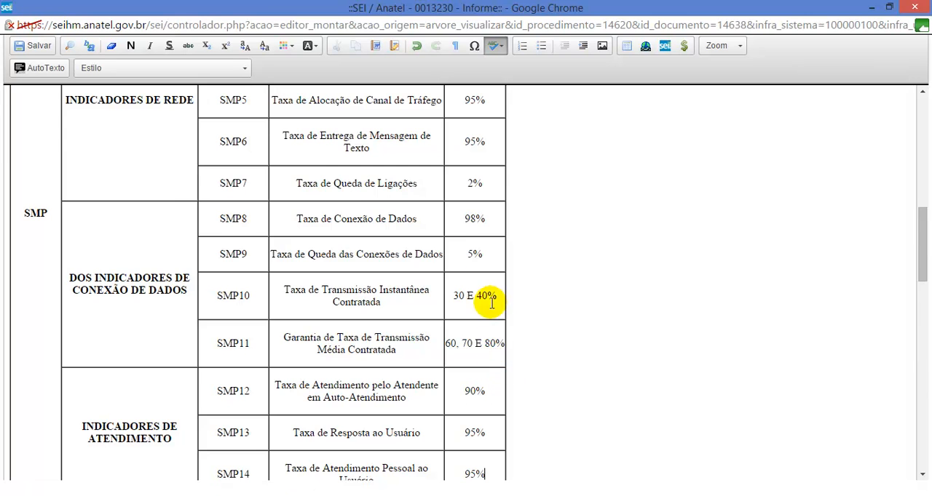
Step: Format the pasted table with a width of 90% and Centralizado alignment
scroll(122, 243, up, 4)
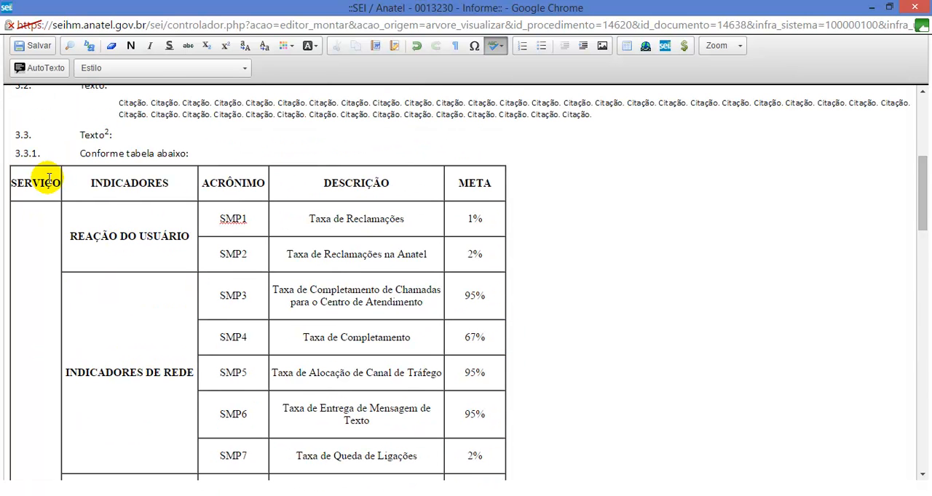
click(46, 183)
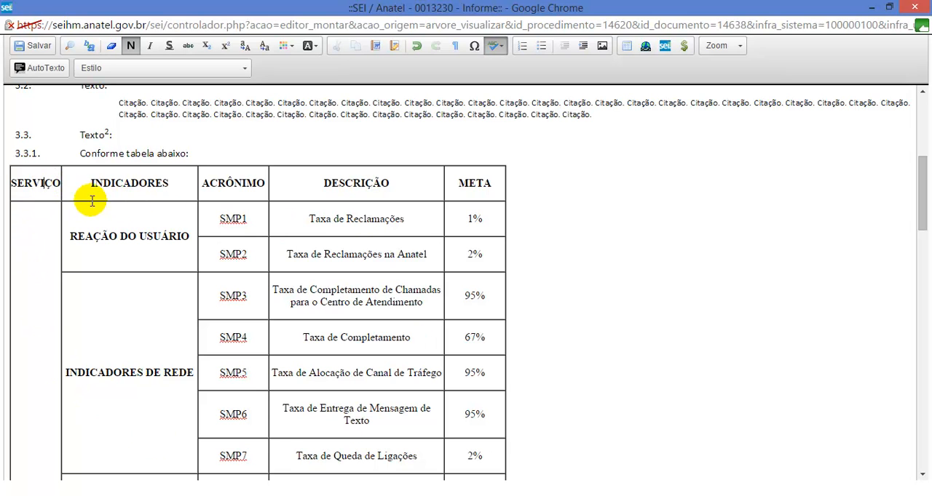
right_click(44, 182)
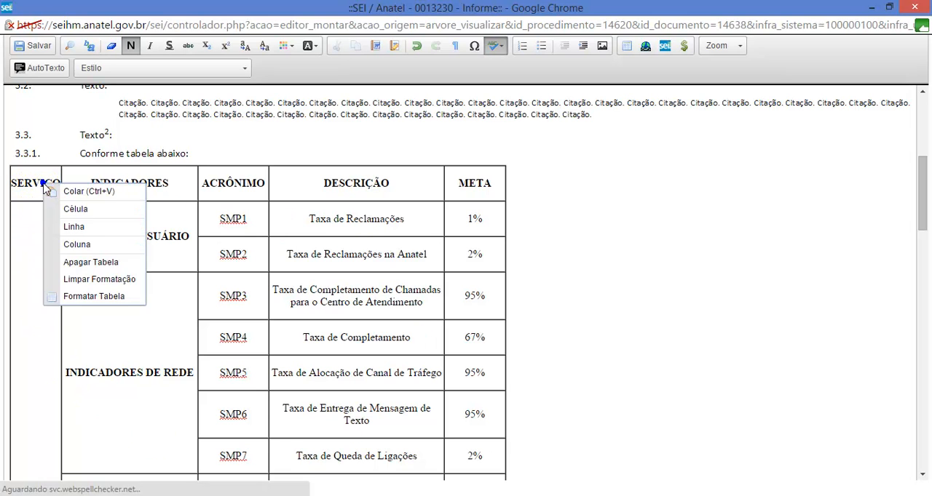
click(95, 298)
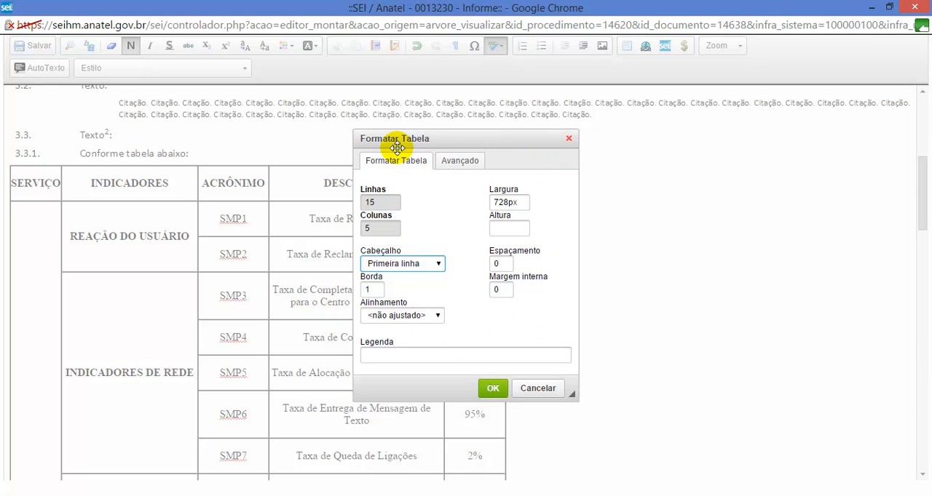
click(518, 203)
drag(518, 203, 456, 198)
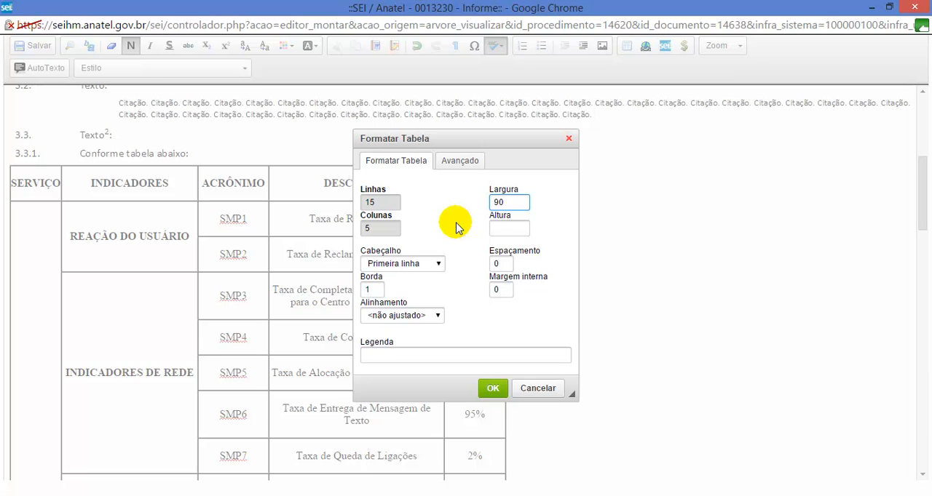
text(%)
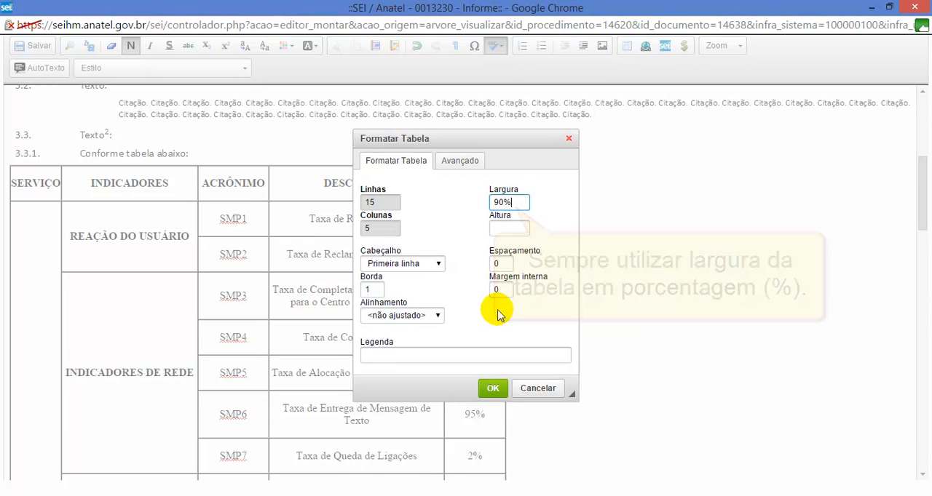
click(509, 230)
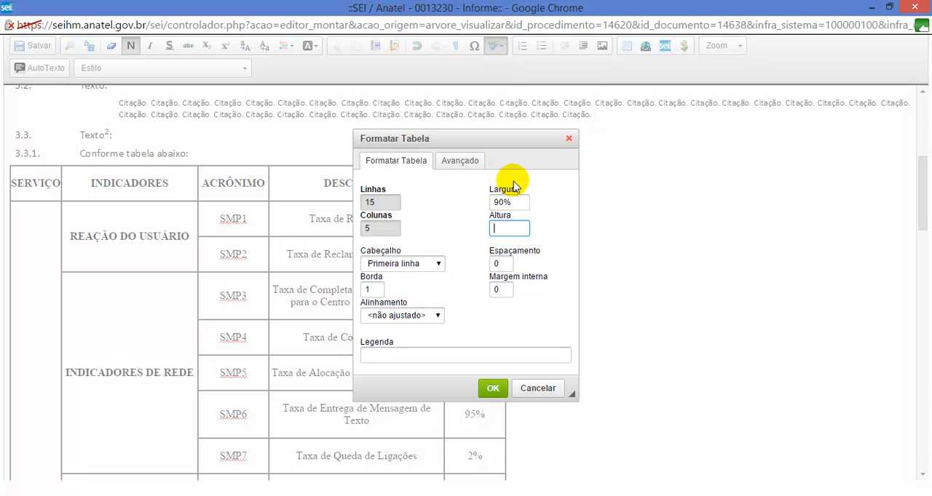
click(389, 321)
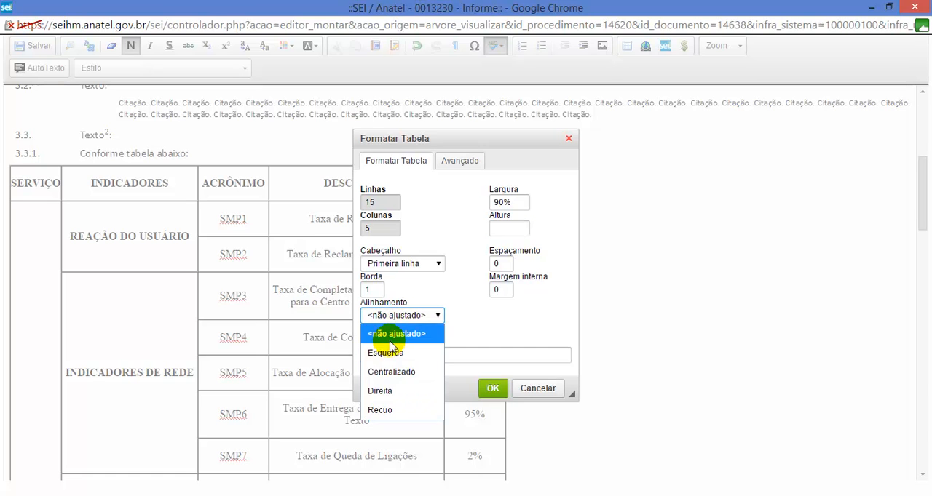
click(393, 373)
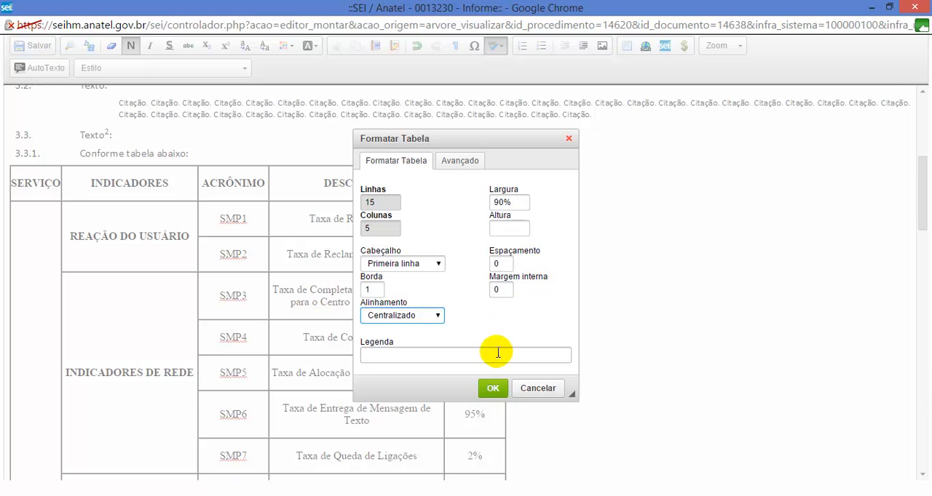
click(493, 389)
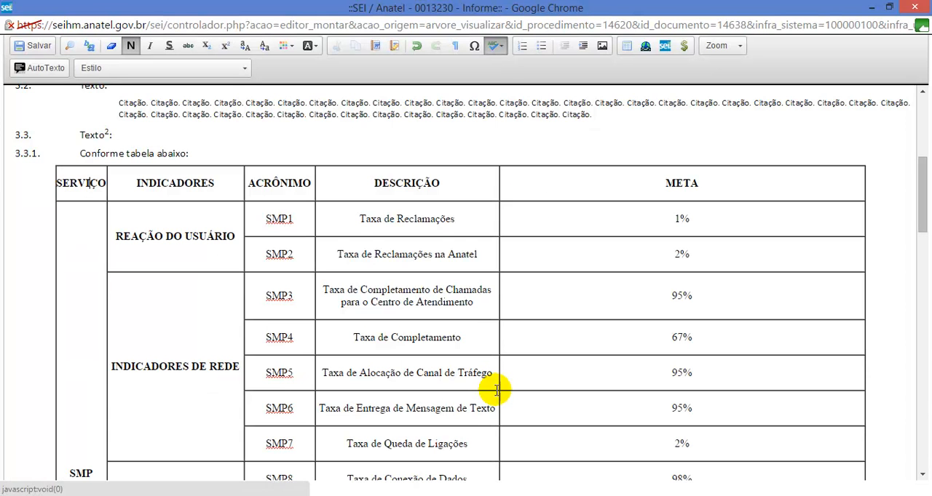
Step: Apply the Tabela_Texto_Centralizado style to the entire contents of the table, from the SERVIÇO header to the last META value
scroll(446, 218, down, 5)
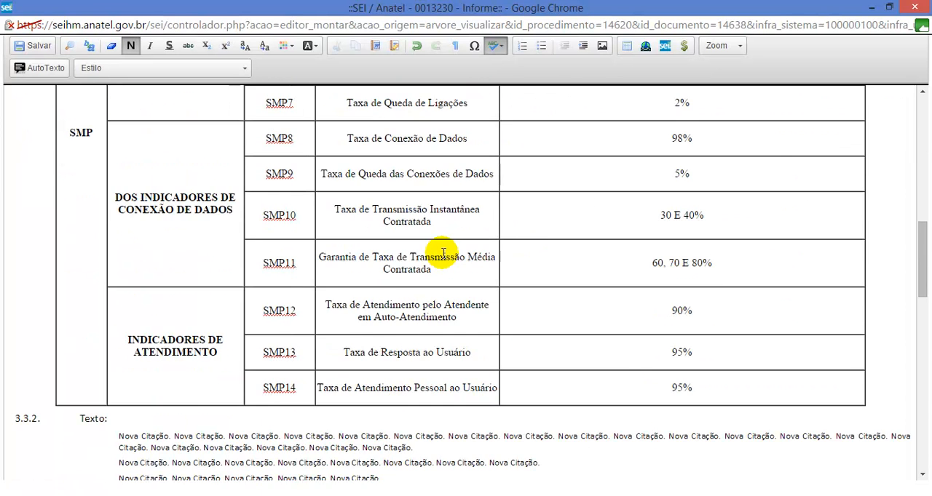
scroll(443, 254, up, 5)
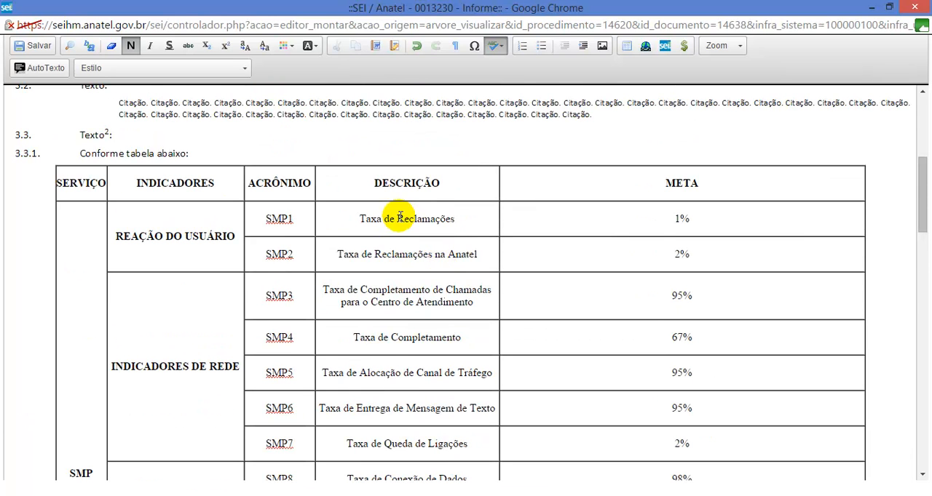
click(65, 183)
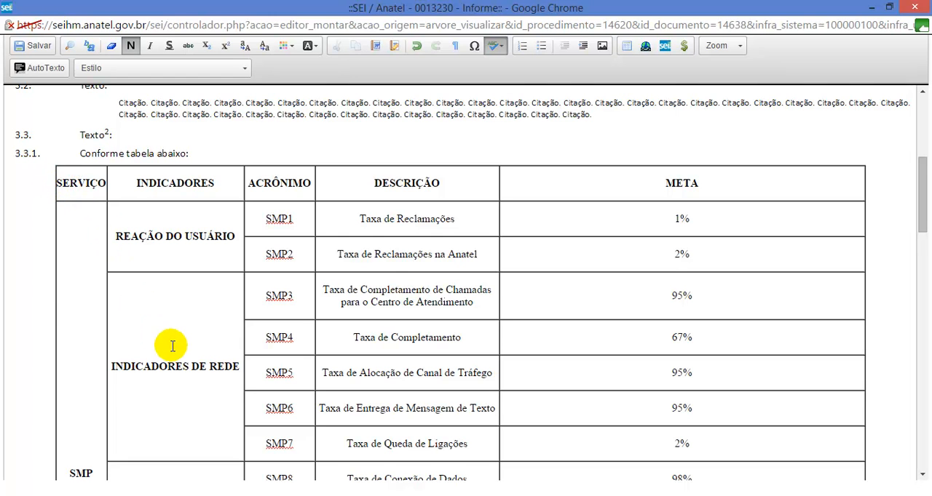
scroll(264, 342, down, 3)
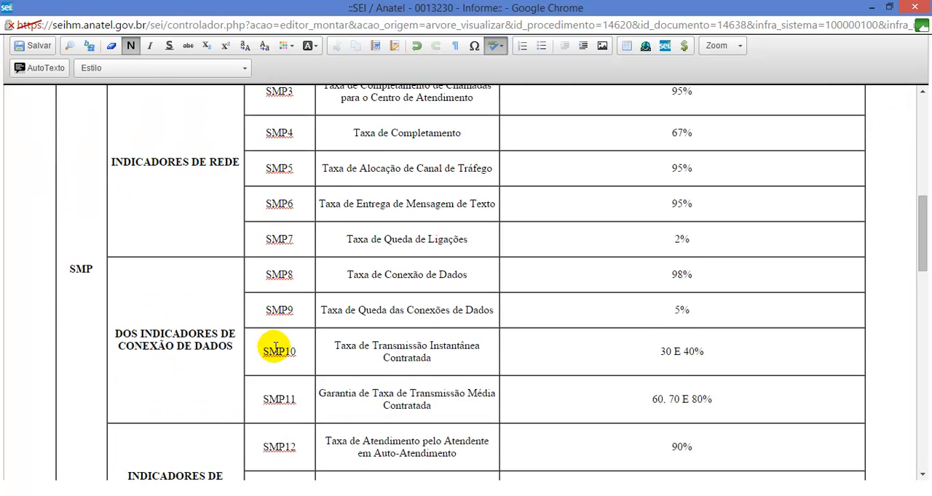
scroll(275, 348, down, 1)
shift+click(706, 456)
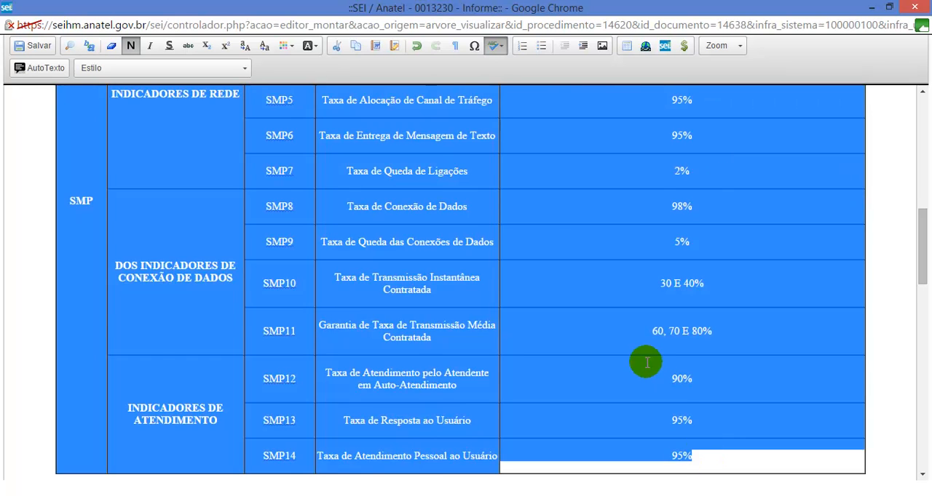
scroll(483, 264, up, 5)
click(197, 68)
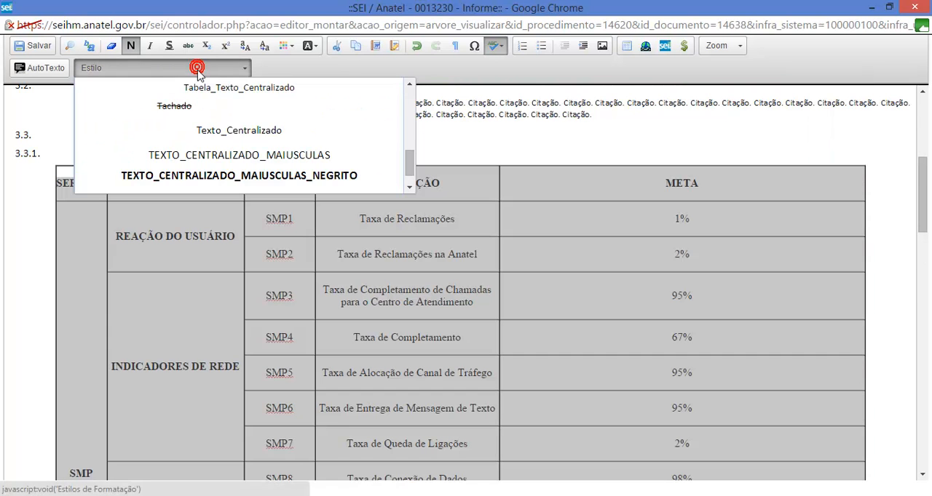
scroll(232, 135, up, 2)
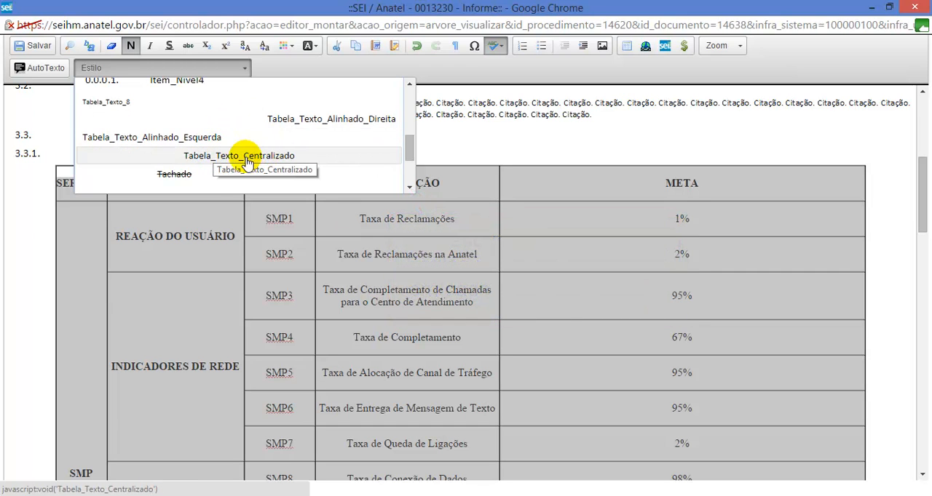
click(274, 157)
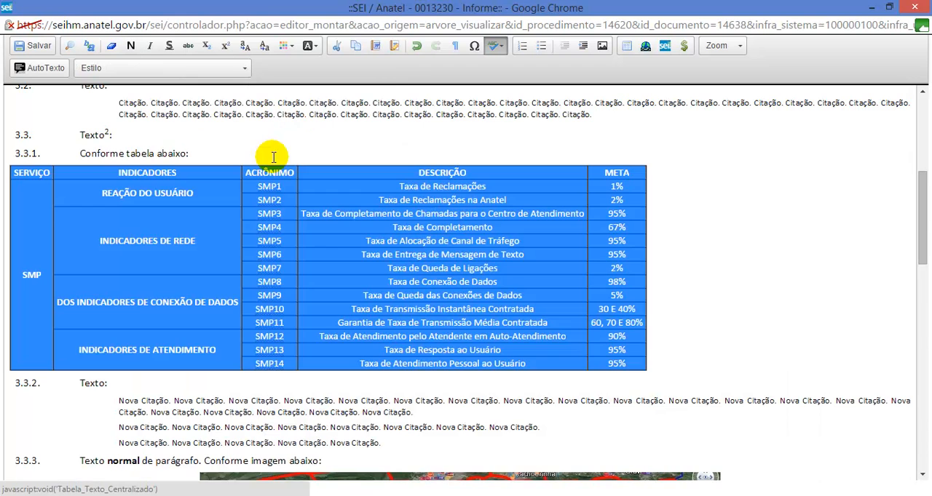
Step: Set the restyled table's alignment to Centralizado and its width to 90%, and save the document
click(268, 187)
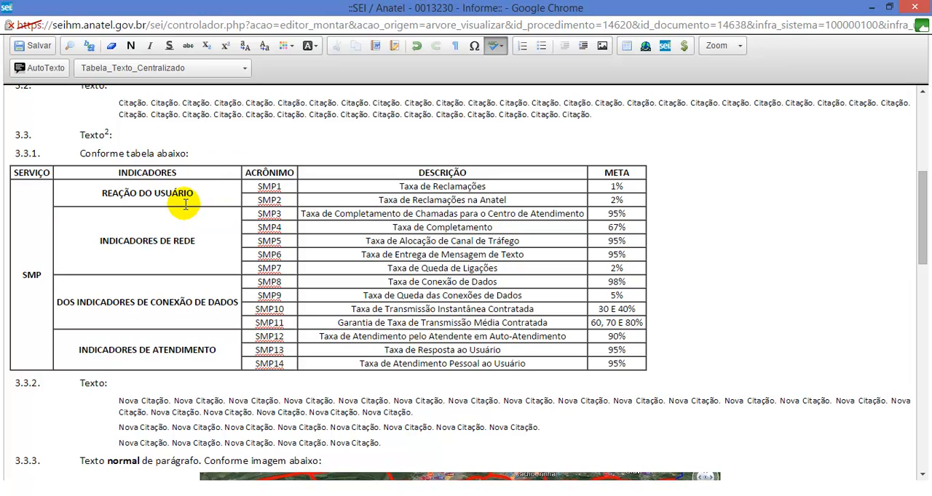
right_click(146, 190)
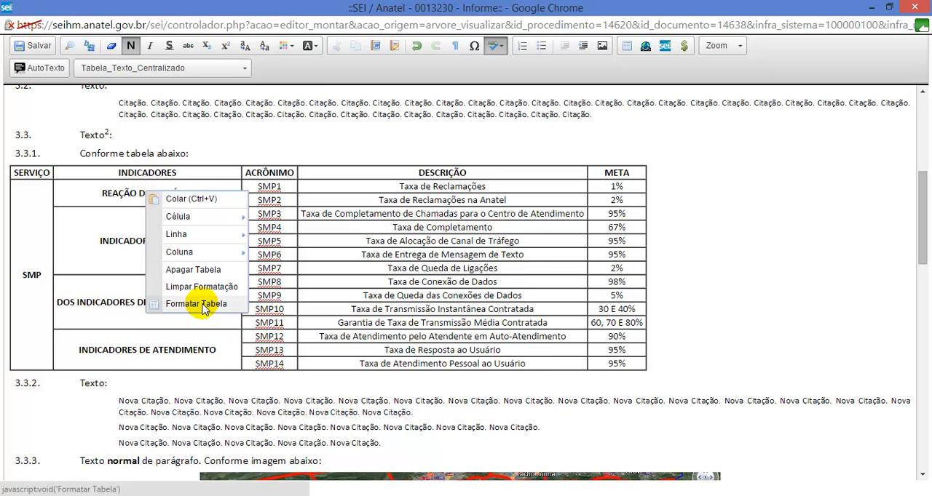
click(197, 305)
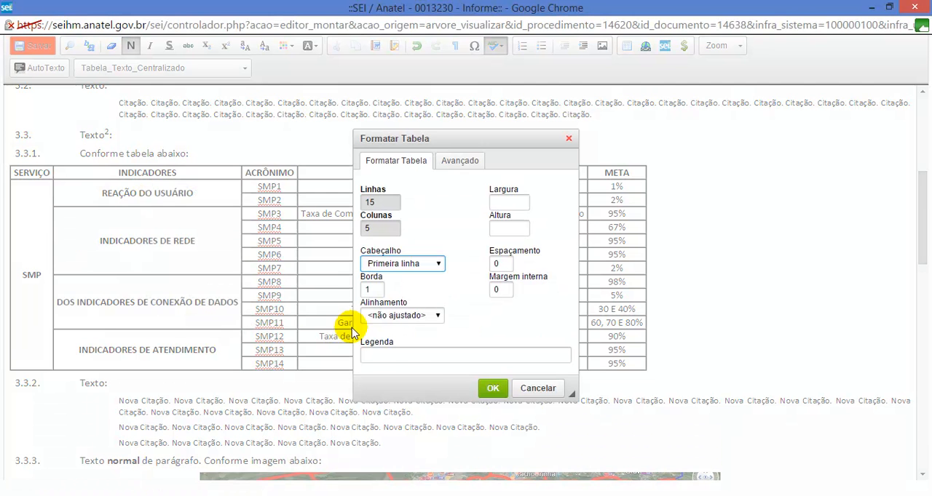
click(386, 316)
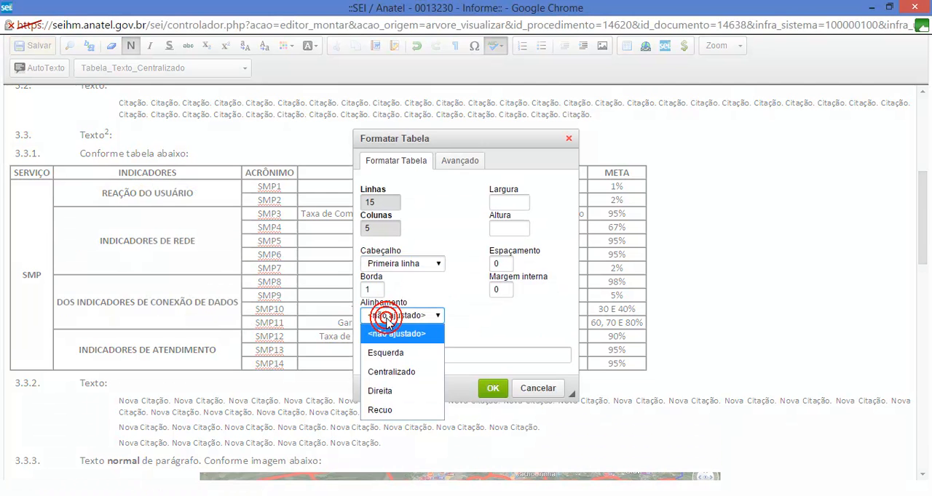
click(401, 374)
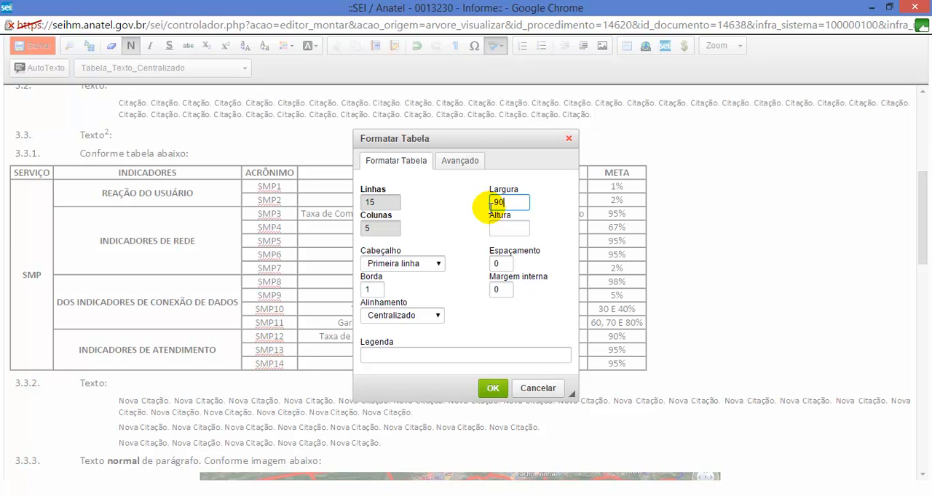
click(492, 388)
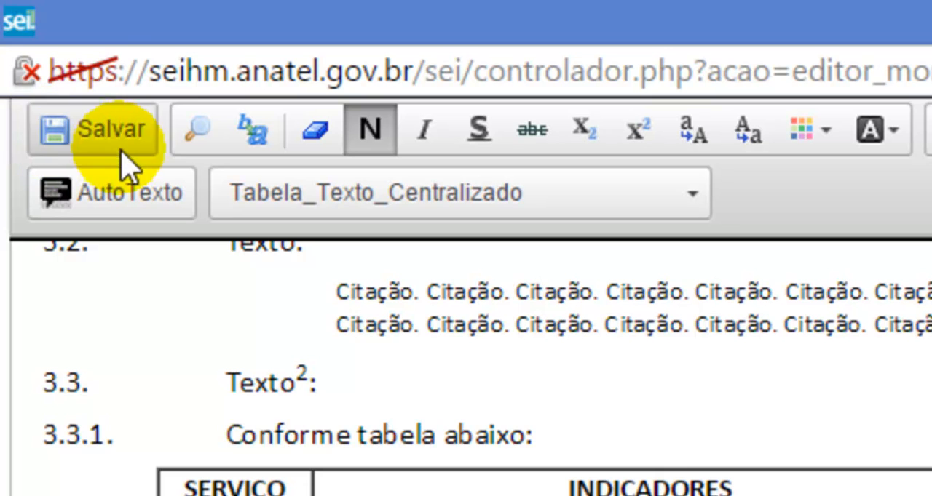
click(102, 135)
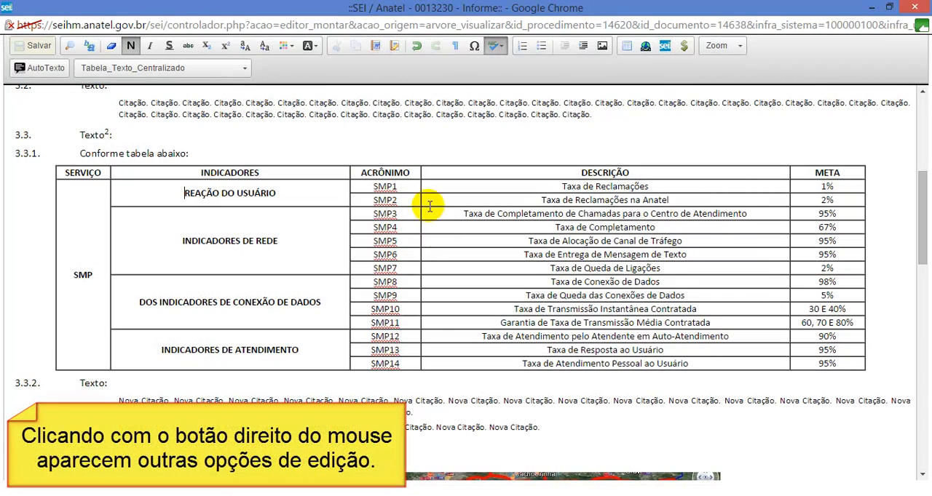
Step: Set the background colour of the table's SERVIÇO header cell to #cccccc and copy the colour code
right_click(82, 172)
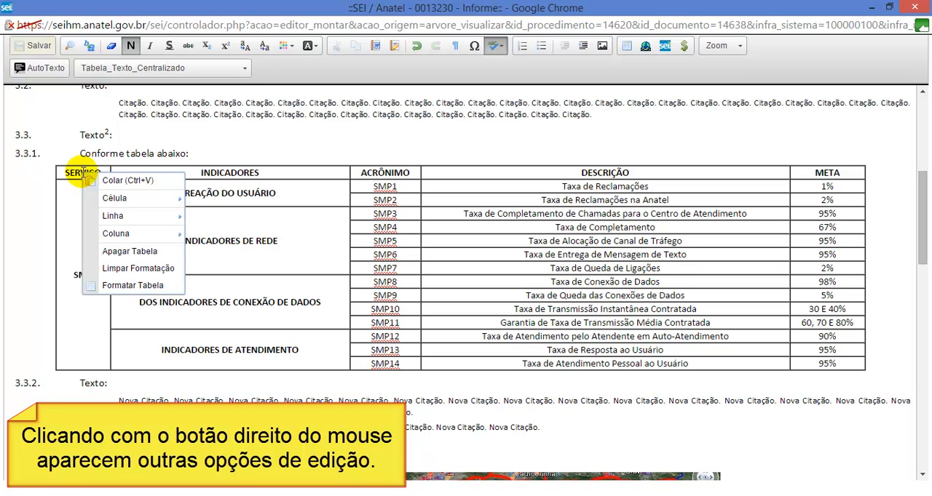
mouse_move(113, 198)
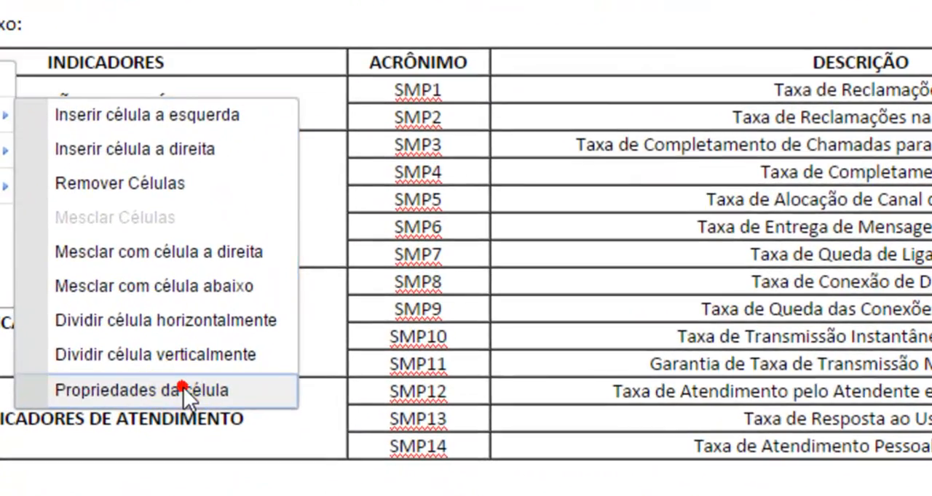
click(248, 335)
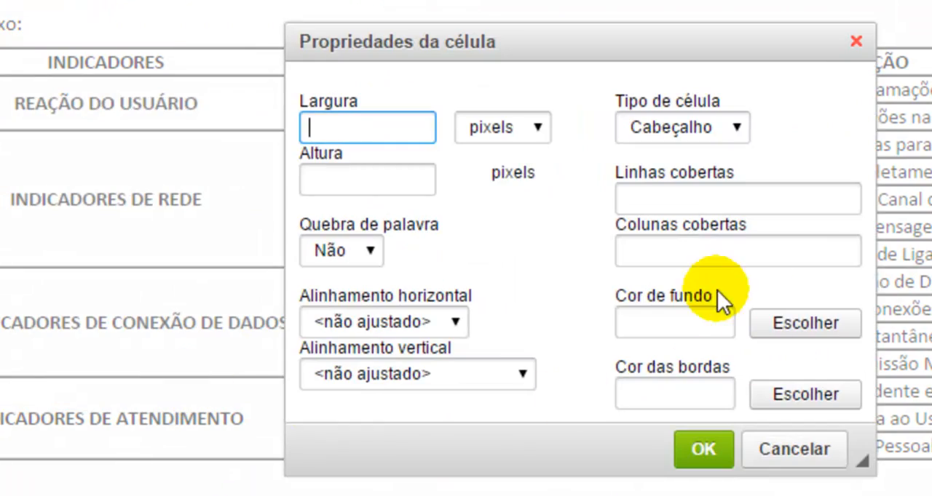
click(765, 329)
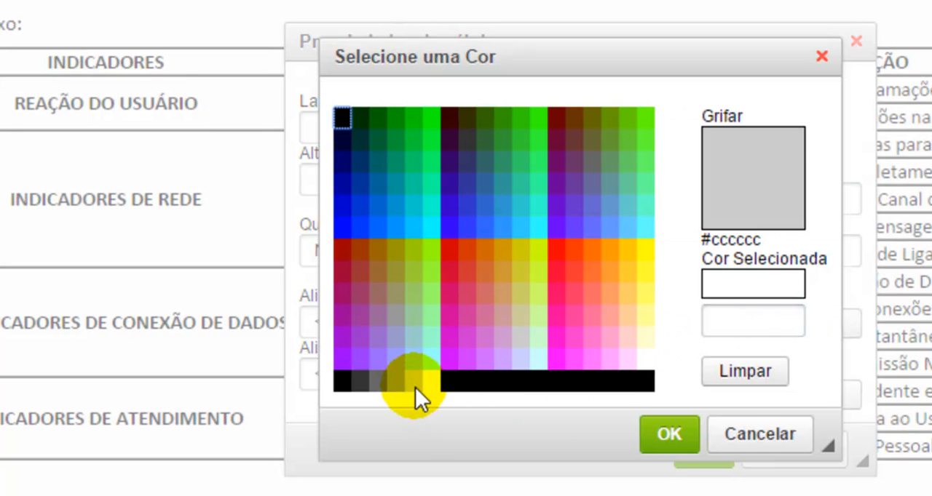
click(415, 387)
click(669, 434)
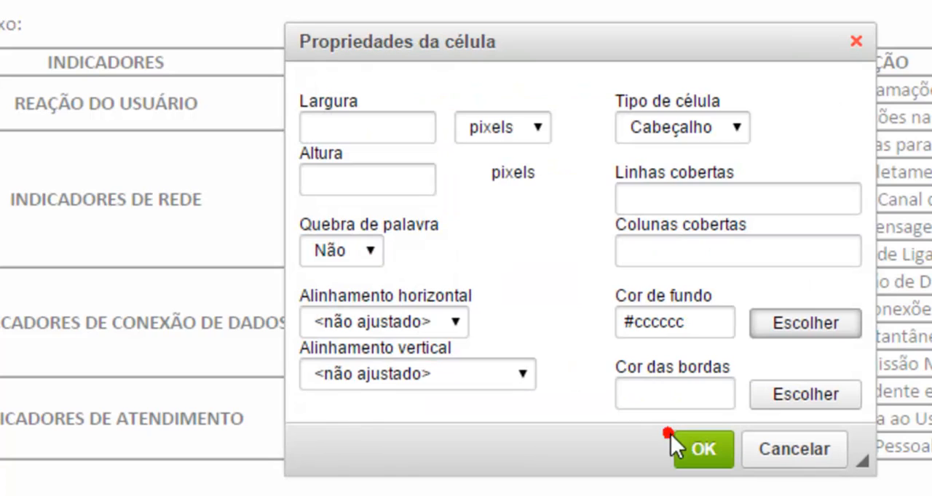
drag(706, 326, 605, 321)
key(ctrl+c)
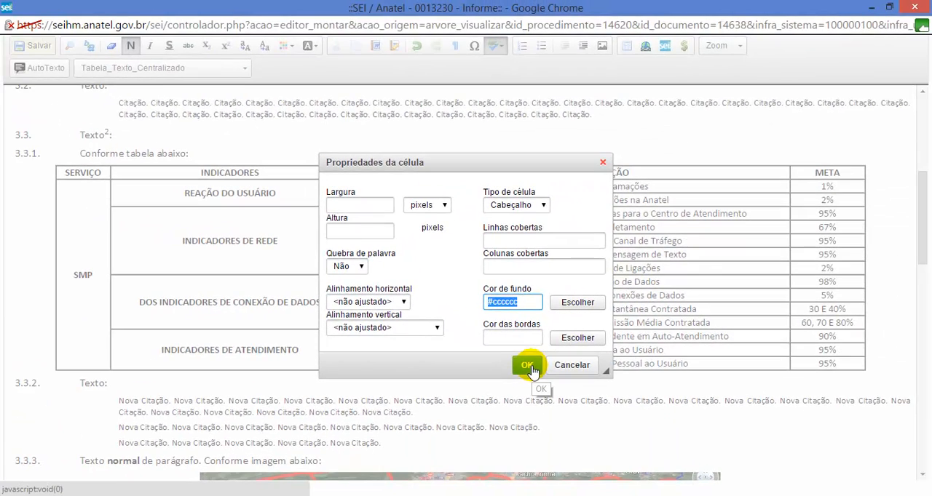
click(527, 366)
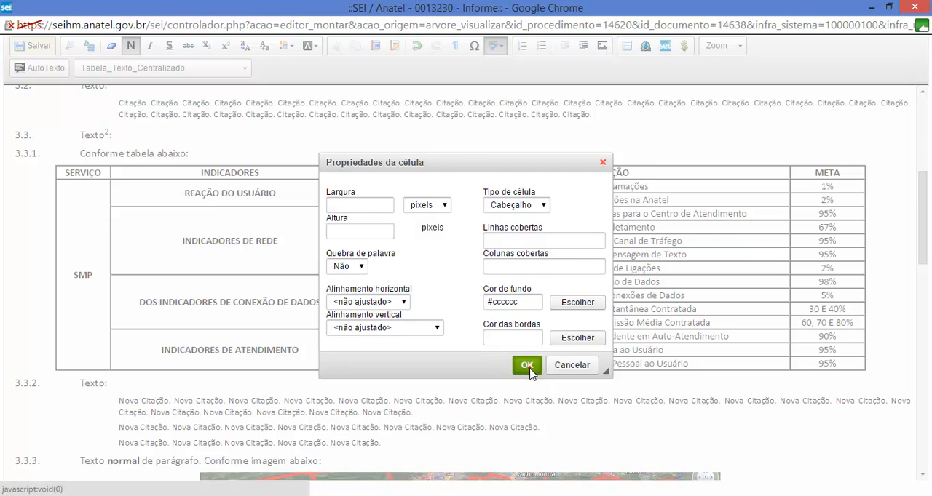
Step: Set the background colour of the INDICADORES header cell to #cccccc using the copied code
right_click(240, 170)
mouse_move(273, 198)
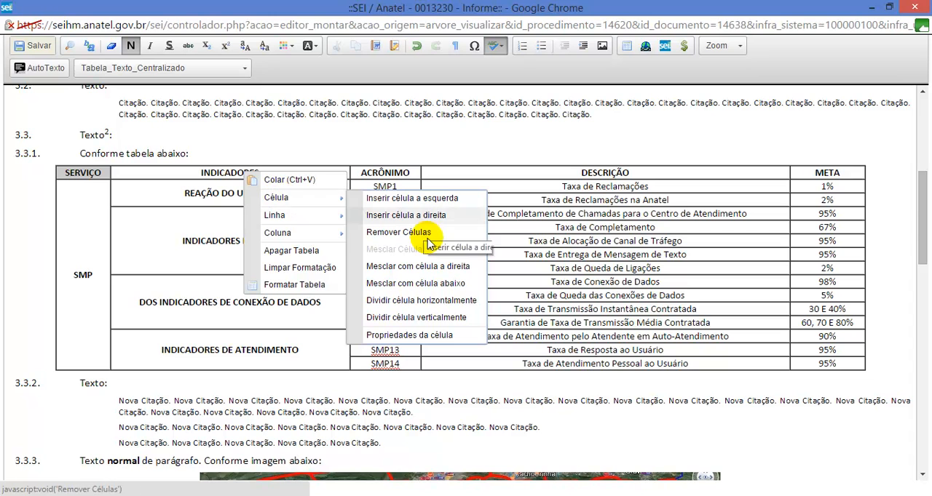
click(416, 335)
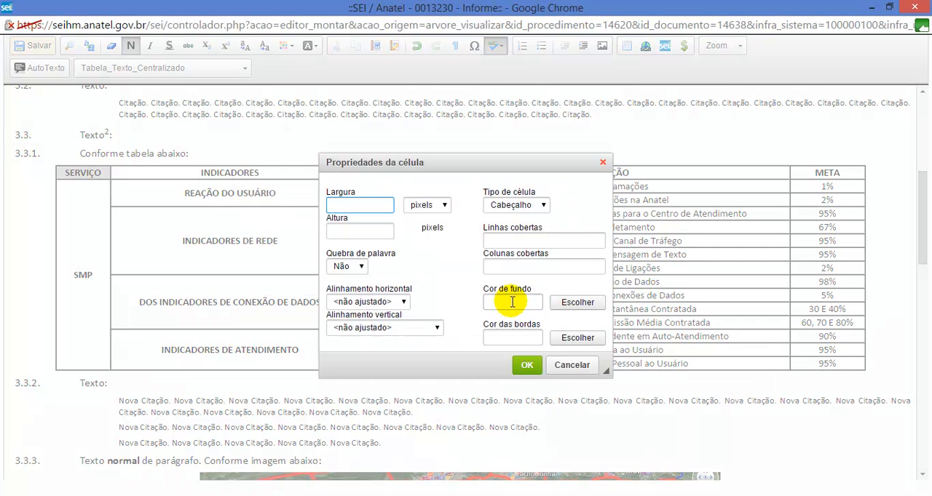
key(ctrl+v)
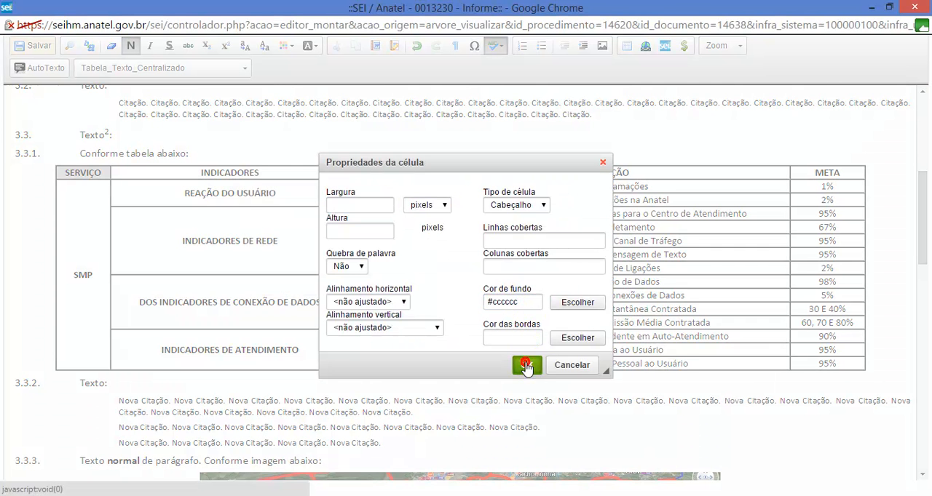
click(526, 366)
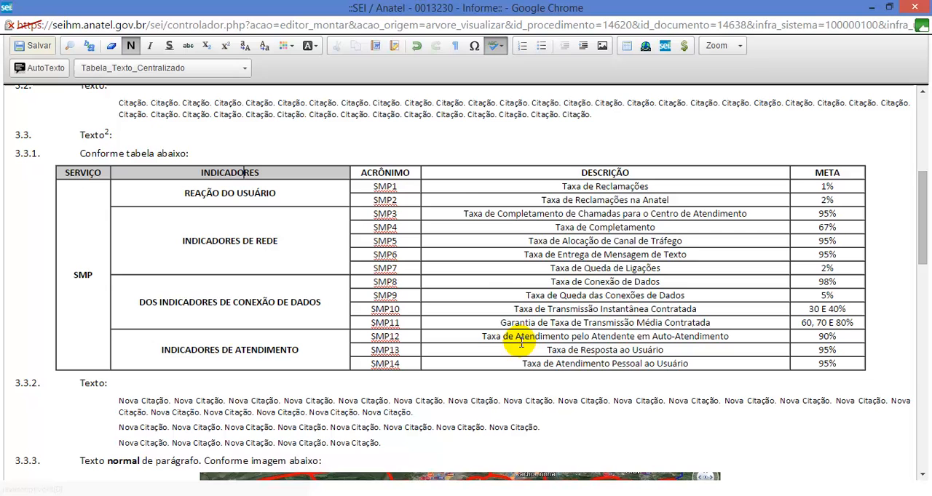
Step: Give the ACRÔNIMO header cell the same #cccccc background colour in its cell properties
right_click(407, 172)
mouse_move(437, 195)
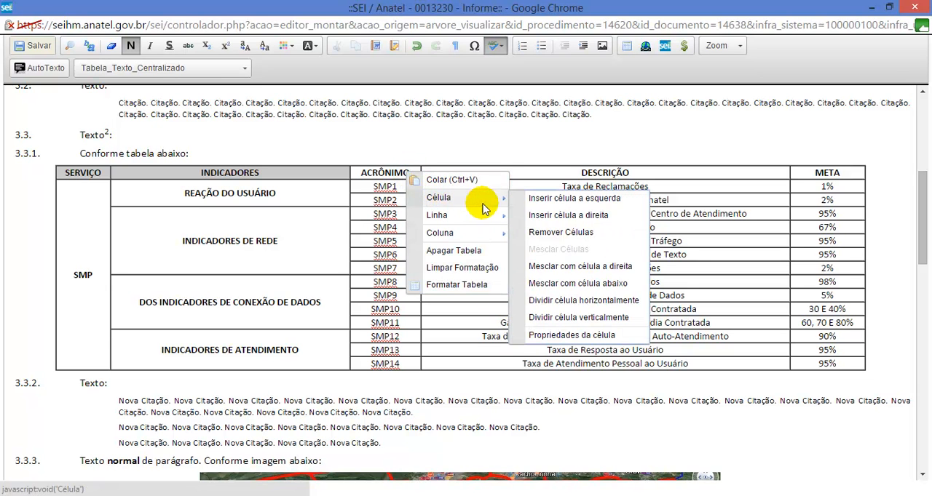
click(580, 342)
key(ctrl+v)
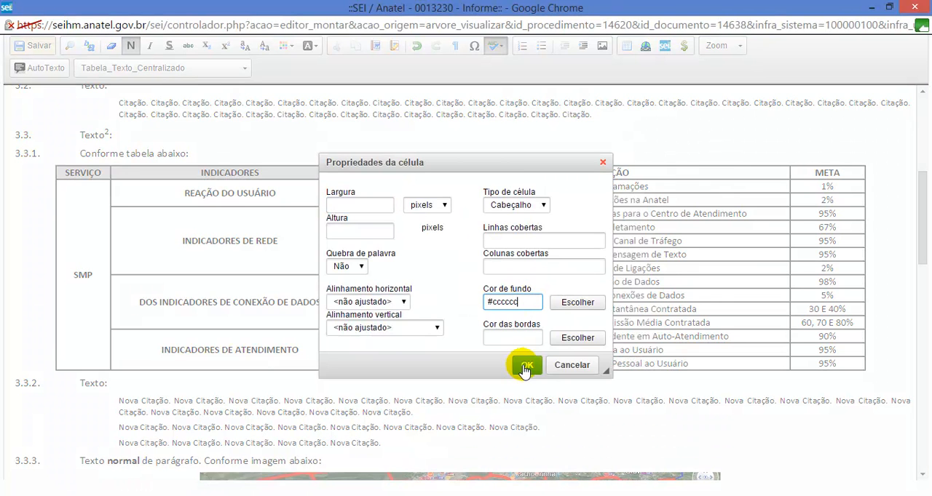
click(532, 366)
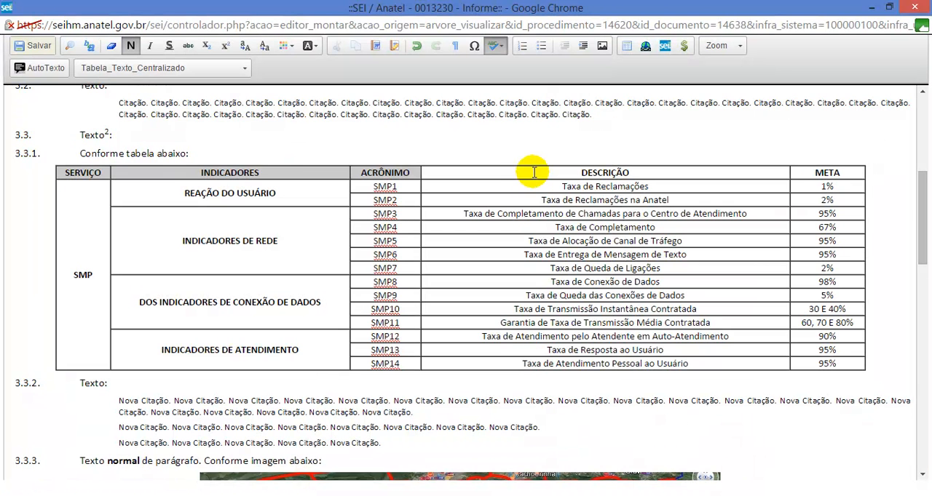
Step: Fill the DESCRIÇÃO header cell with the #cccccc background colour through its cell properties
right_click(533, 172)
mouse_move(562, 198)
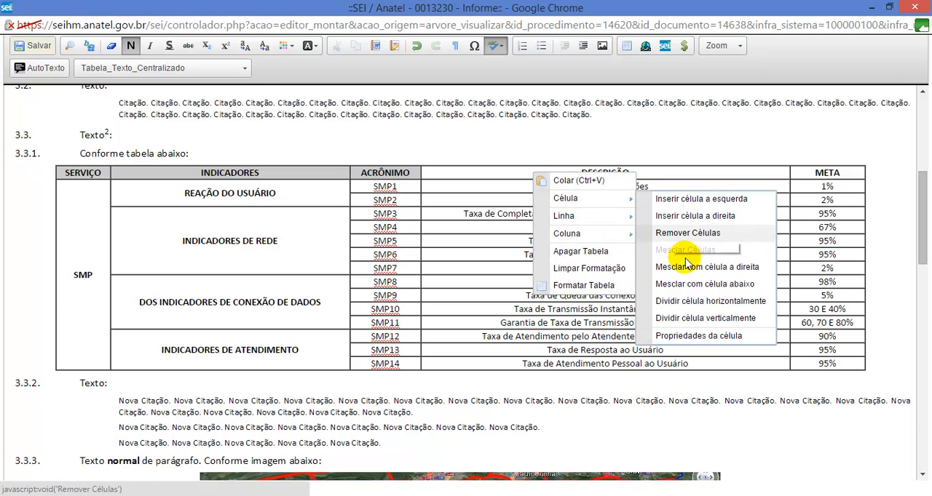
click(700, 336)
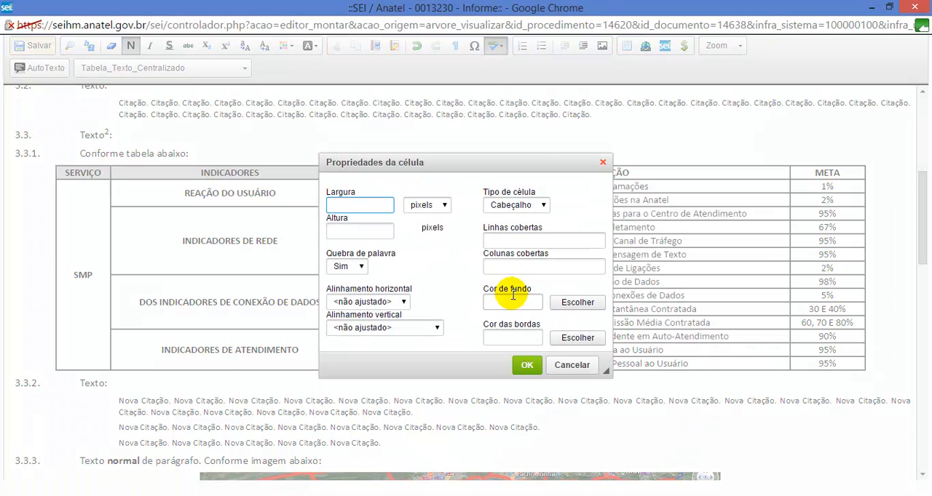
click(532, 365)
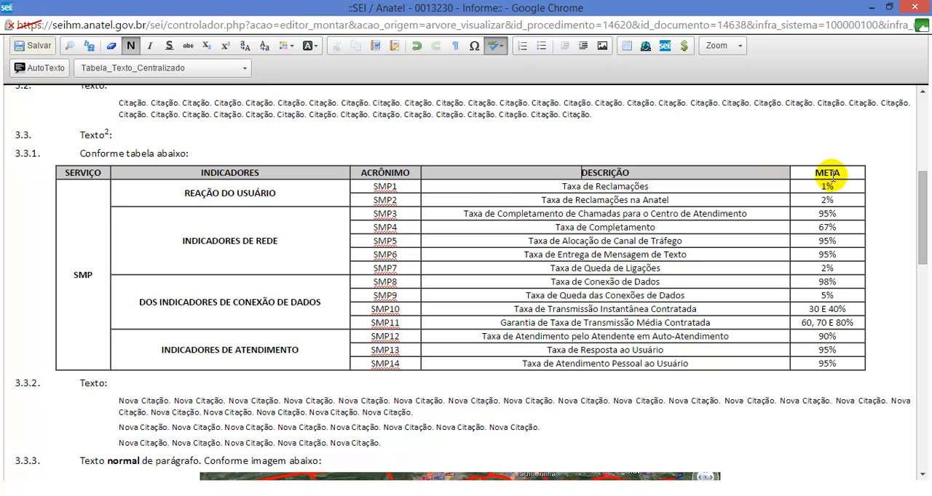
Step: Set the META header cell's background colour to #cccccc in its cell properties
right_click(827, 174)
mouse_move(859, 200)
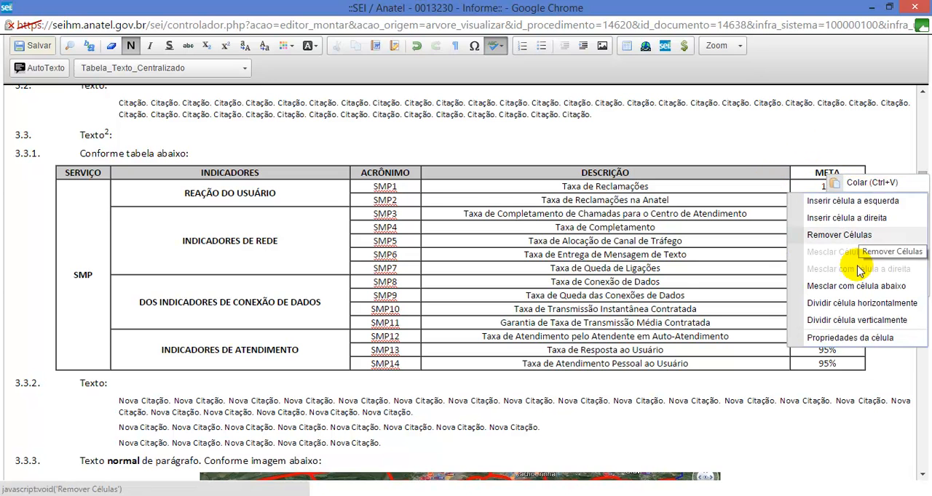
click(861, 340)
click(502, 302)
text(#cccccc)
click(523, 368)
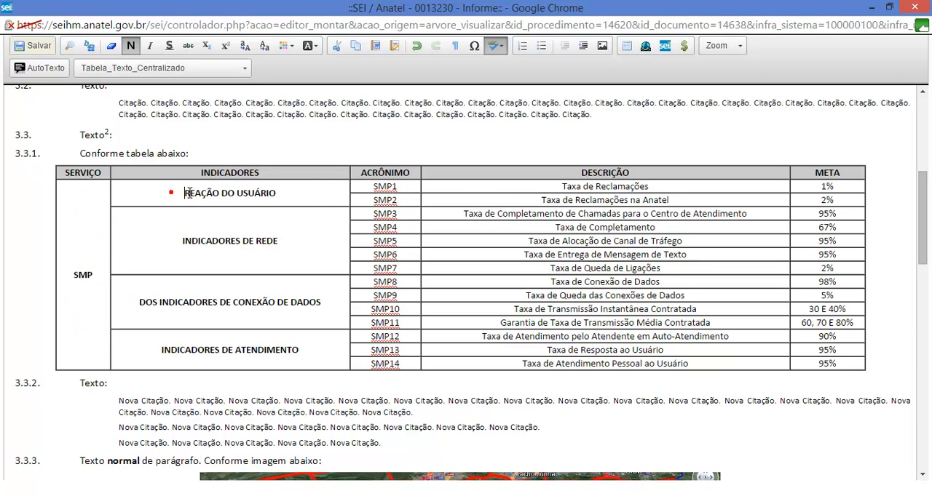
drag(187, 193, 276, 192)
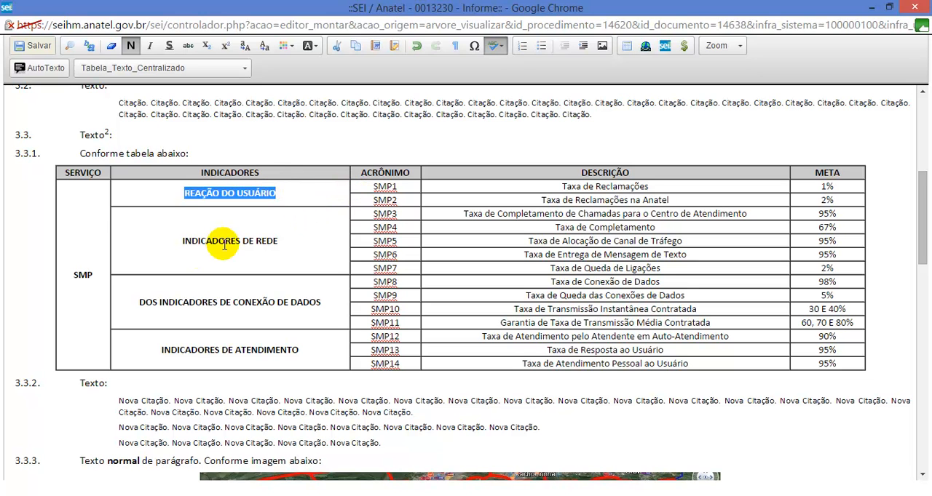
triple_click(182, 244)
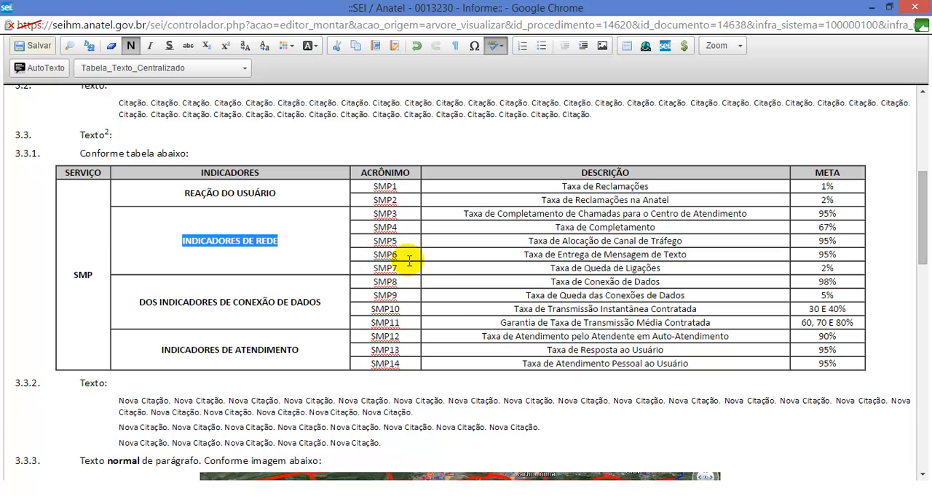
click(547, 187)
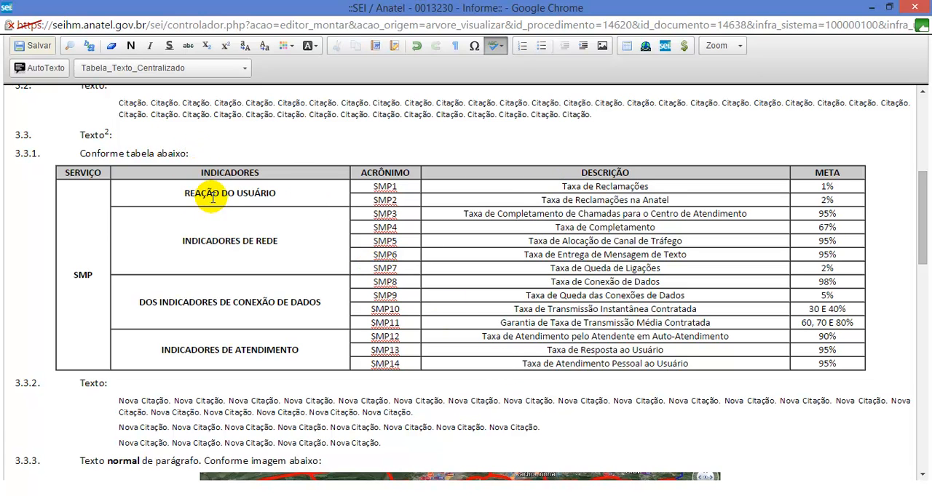
drag(540, 186, 602, 233)
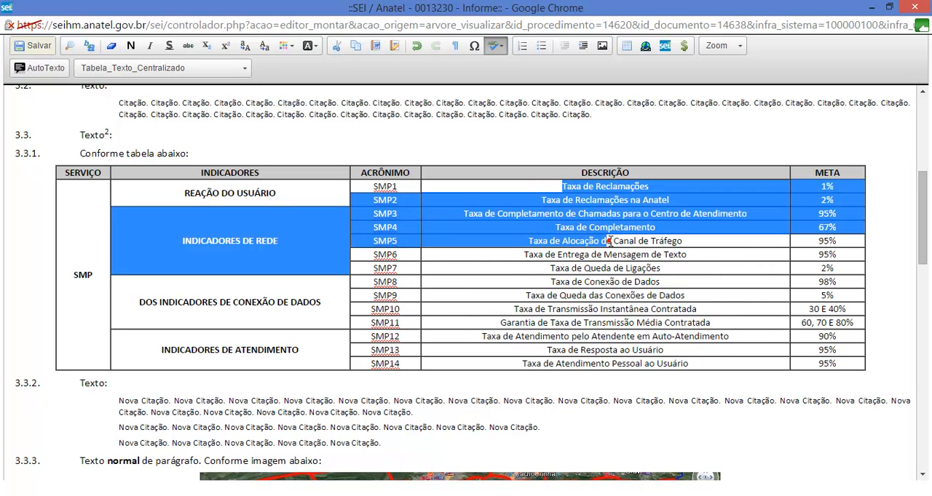
click(566, 176)
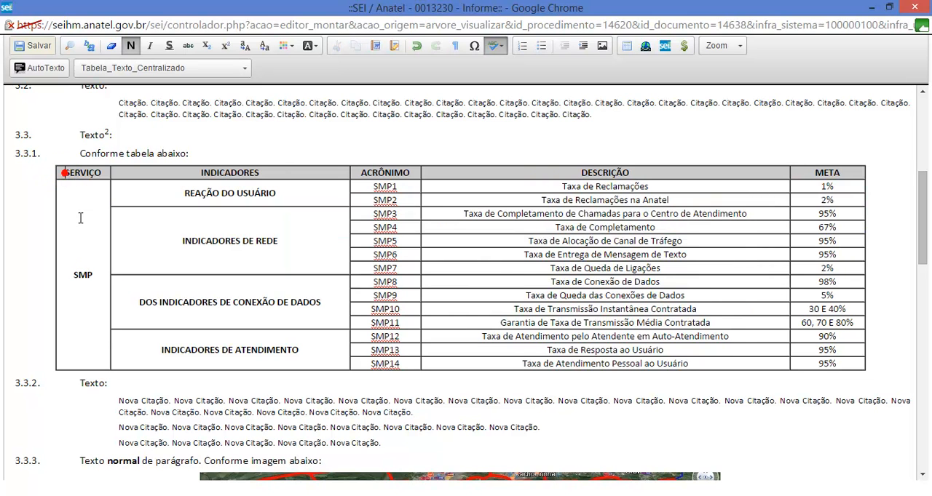
click(194, 193)
click(153, 154)
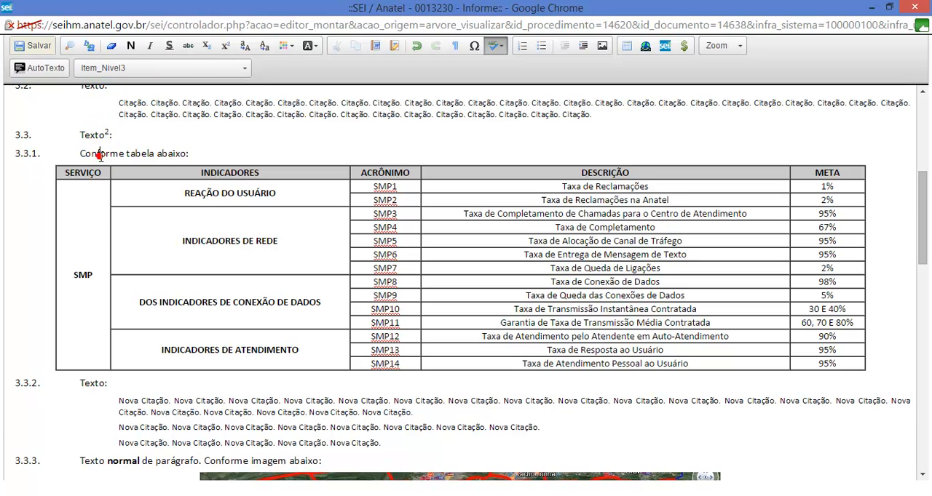
click(88, 133)
click(99, 155)
click(162, 189)
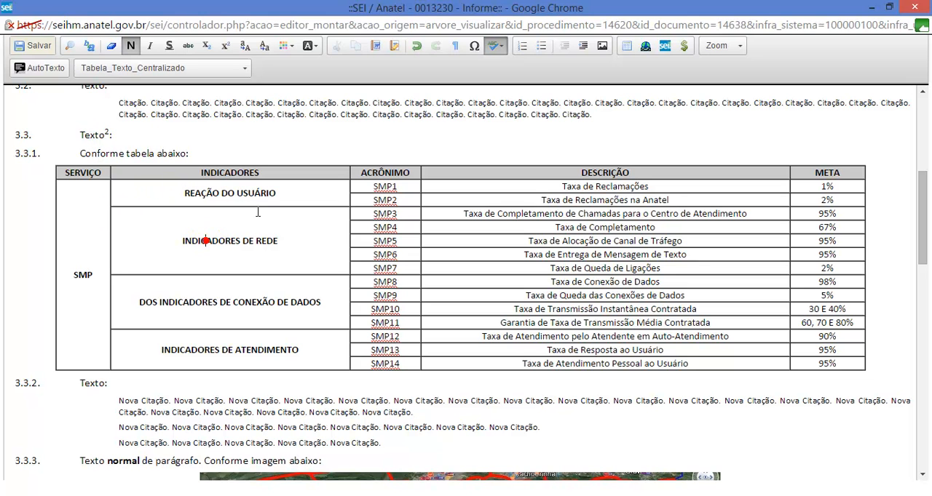
Step: Apply the Tabela_Texto_Alinhado_Esquerda style to all four cells below INDICADORES, from REAÇÃO DO USUÁRIO to INDICADORES DE ATENDIMENTO
click(237, 350)
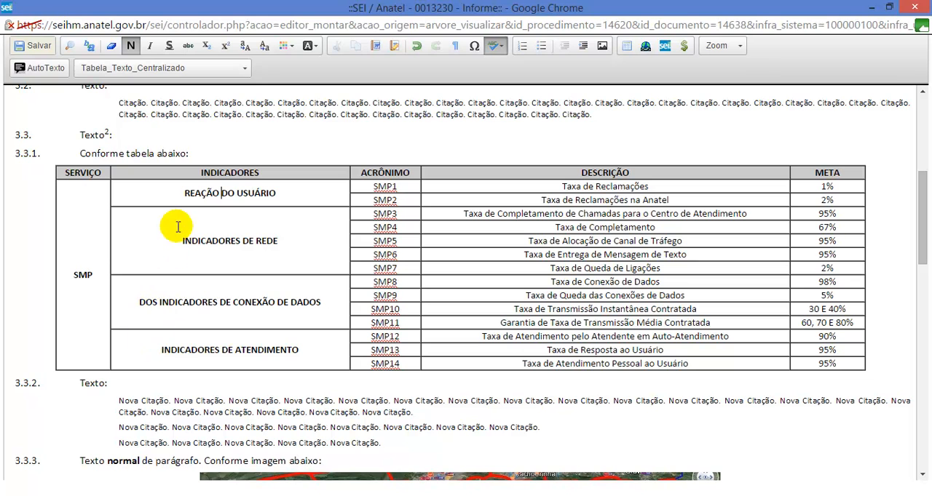
click(142, 73)
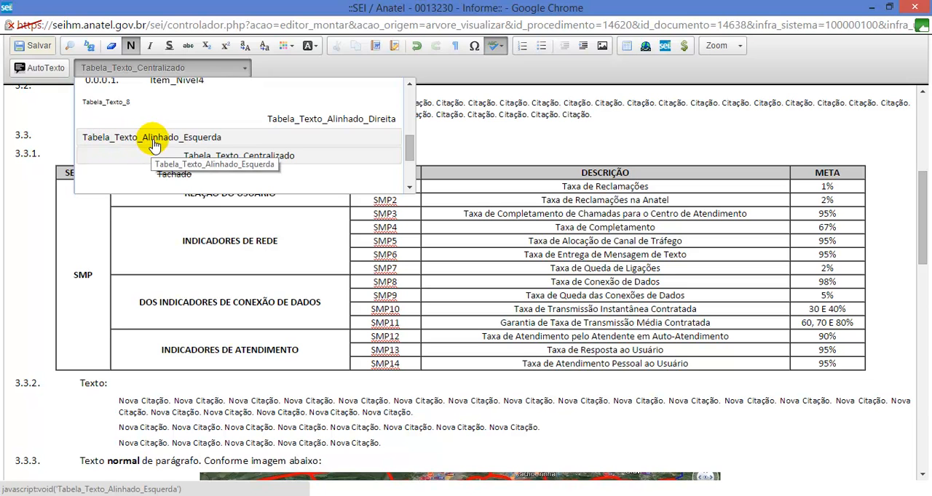
click(182, 138)
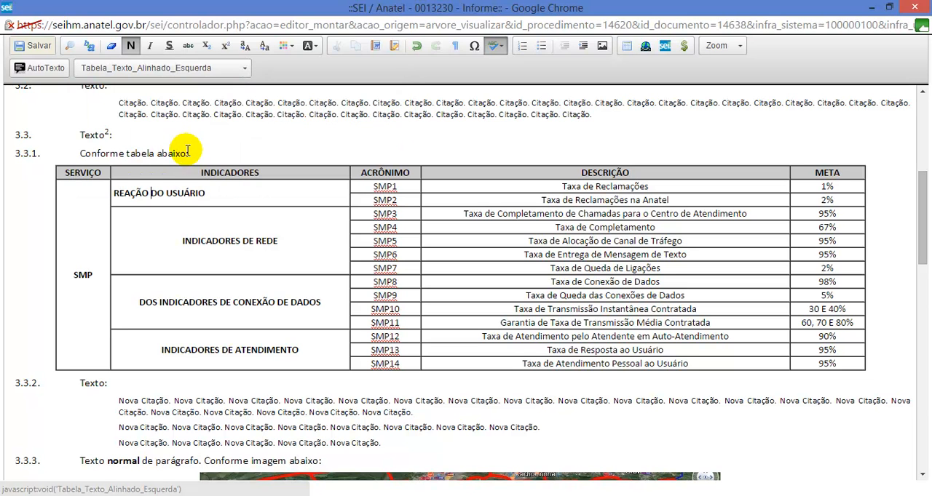
click(178, 67)
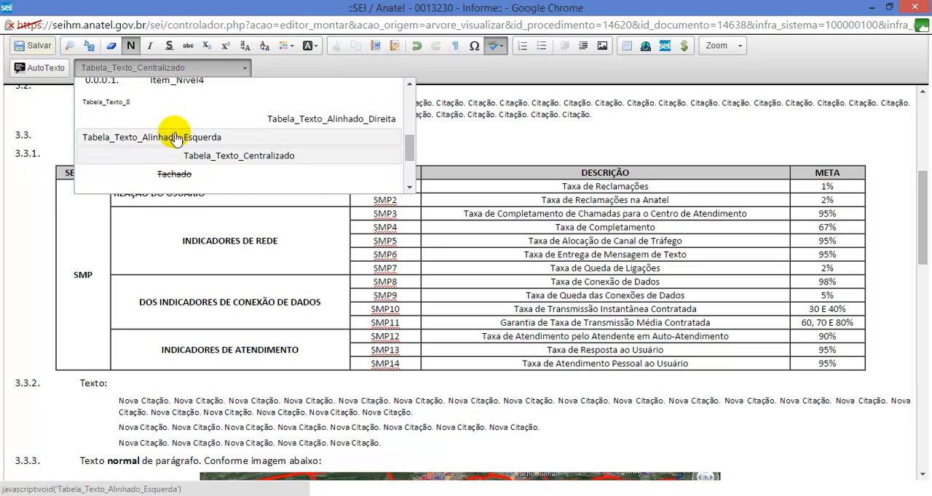
click(202, 302)
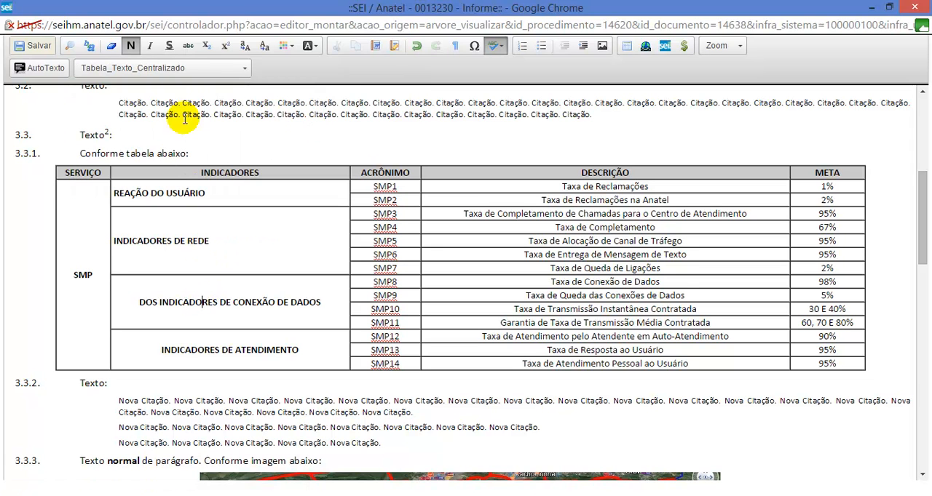
click(177, 70)
click(189, 140)
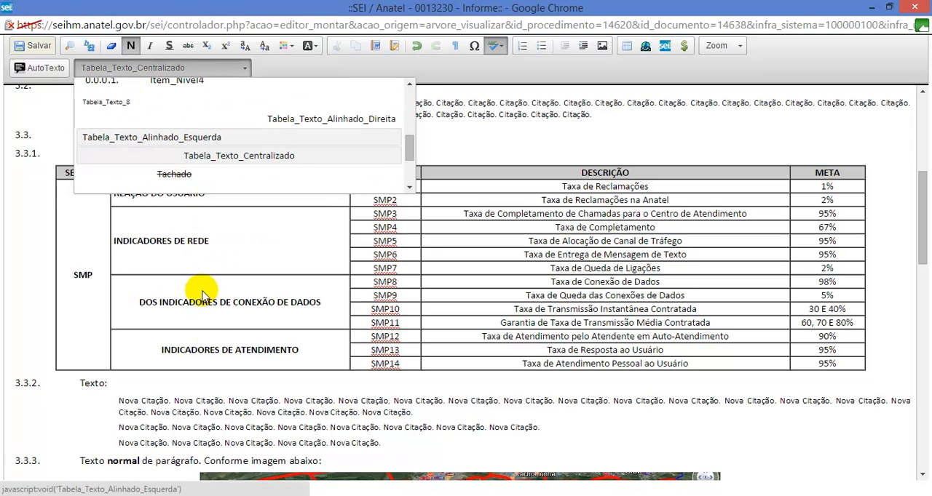
click(197, 353)
click(193, 67)
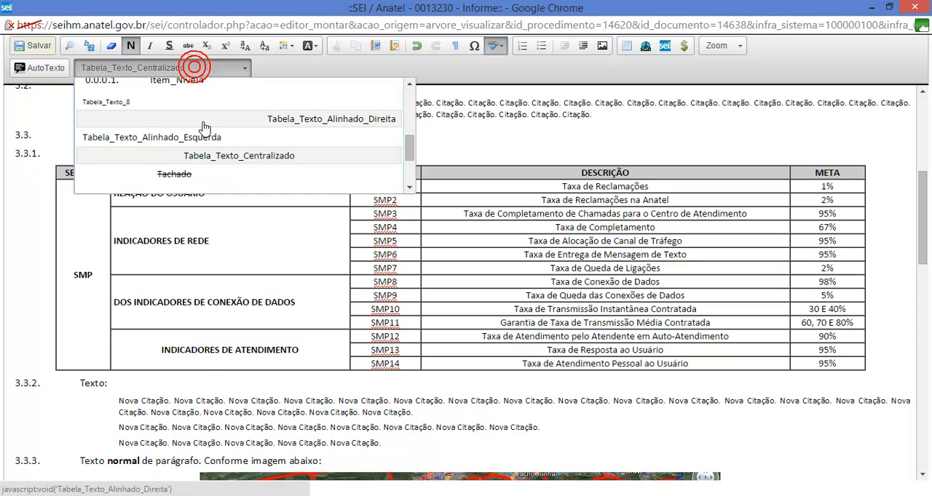
click(191, 140)
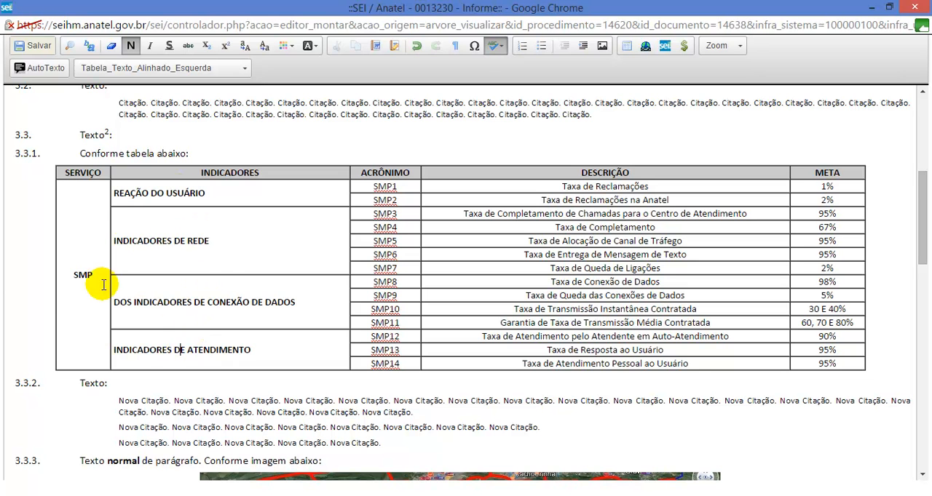
scroll(337, 294, up, 5)
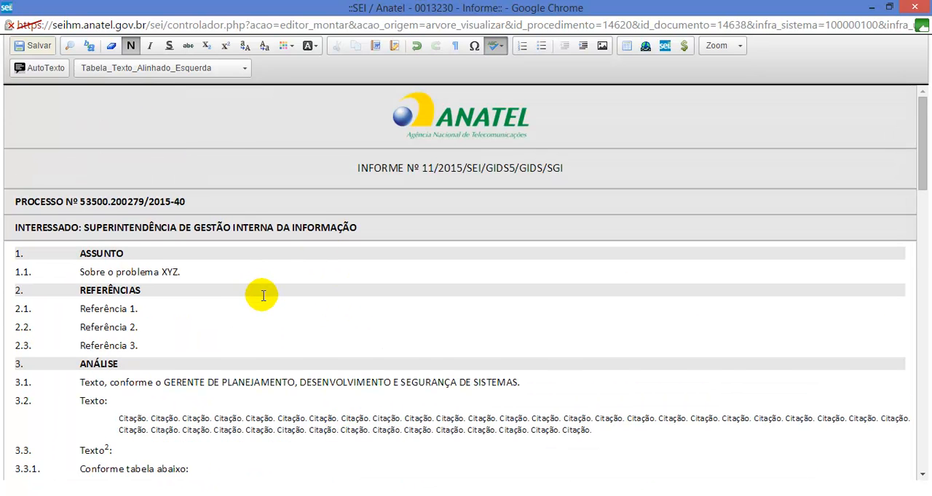
Step: Look through the whole Informe from ASSUNTO to CONCLUSÃO, save it and close its editor window
scroll(263, 297, down, 8)
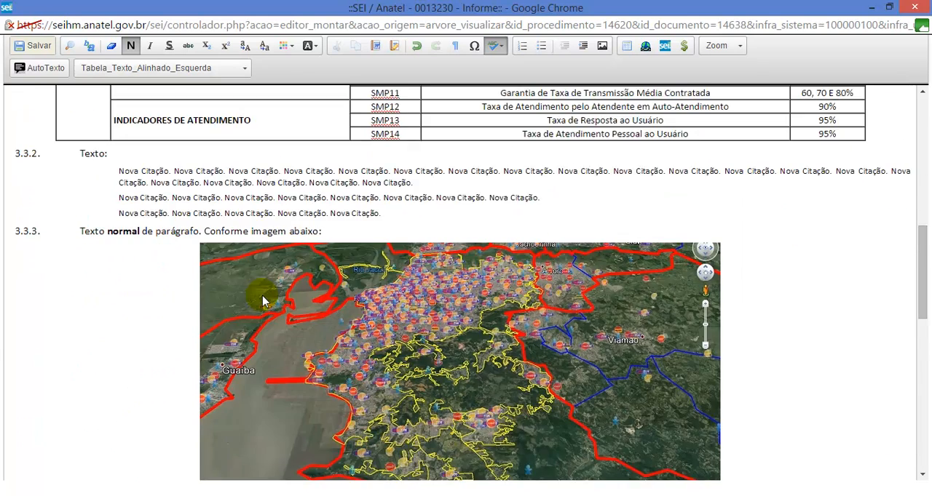
scroll(262, 298, down, 10)
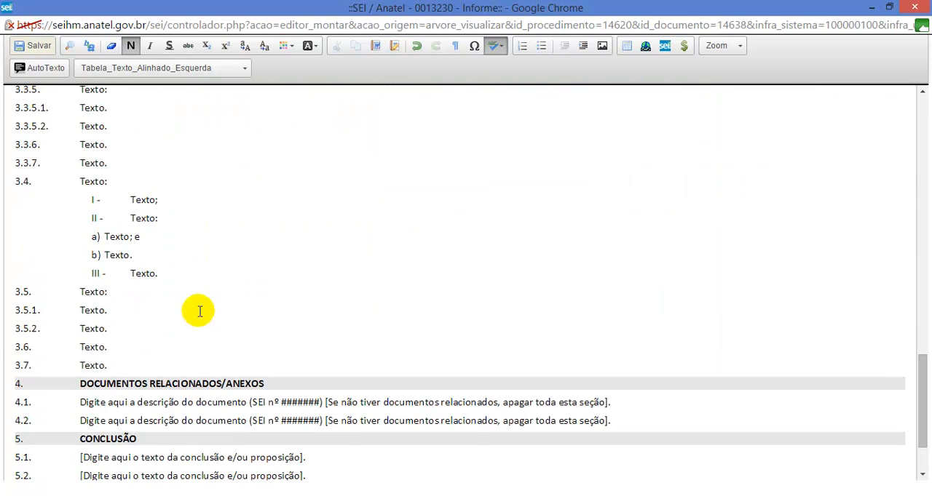
scroll(218, 347, down, 3)
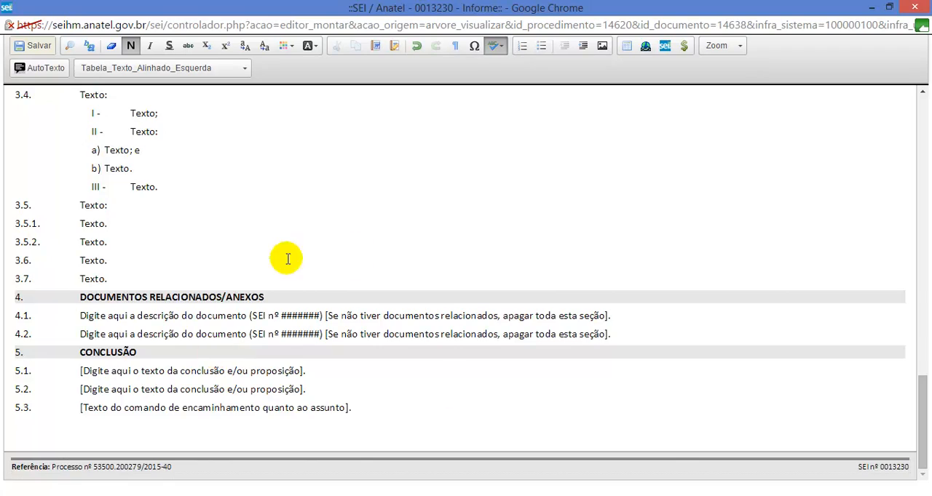
scroll(249, 310, up, 20)
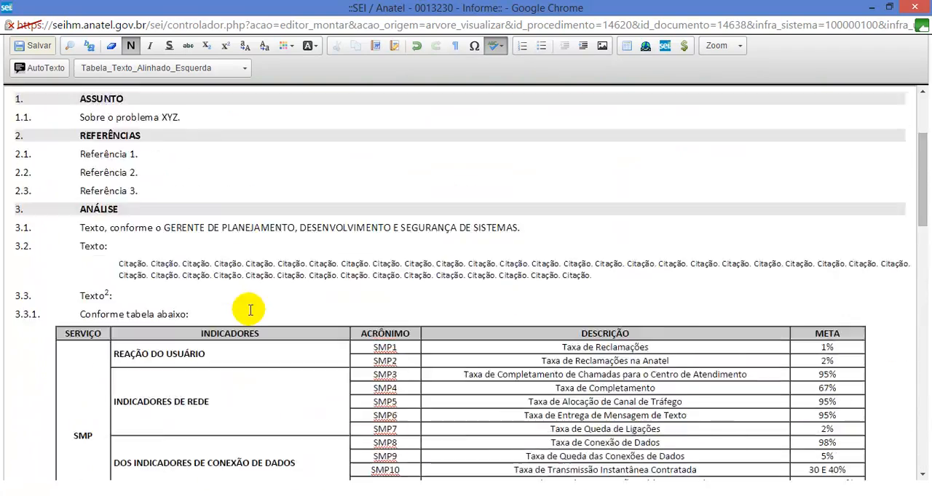
scroll(250, 310, up, 3)
scroll(256, 314, down, 8)
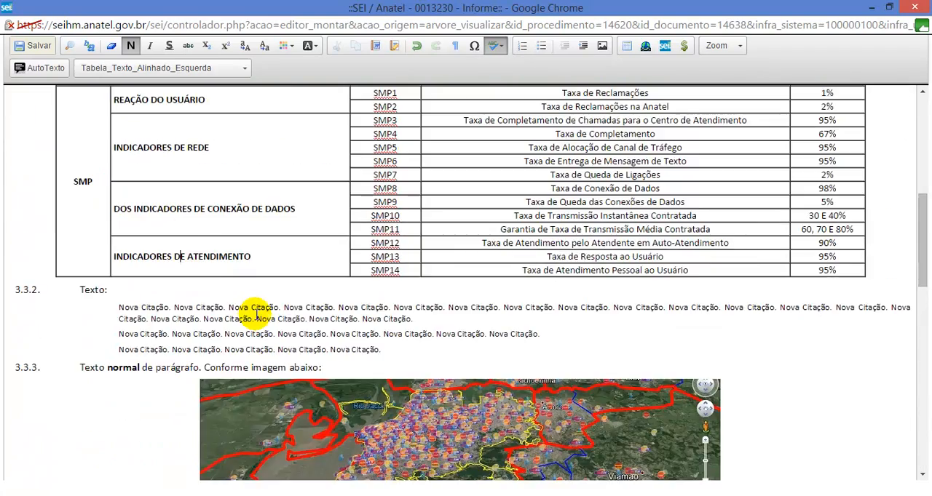
click(40, 46)
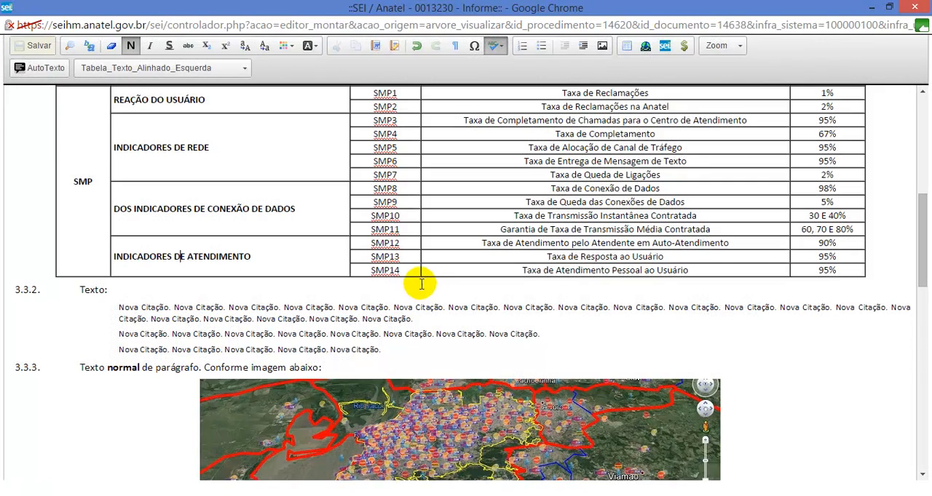
click(926, 5)
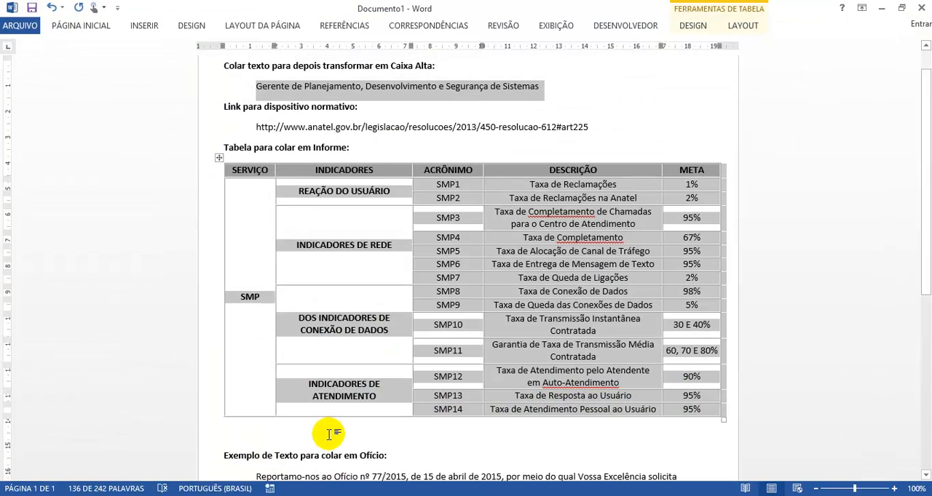
Step: Switch to the SEI process page, widen the document pane and examine the saved Informe 11, including its table and image
mouse_move(177, 486)
click(139, 453)
click(131, 217)
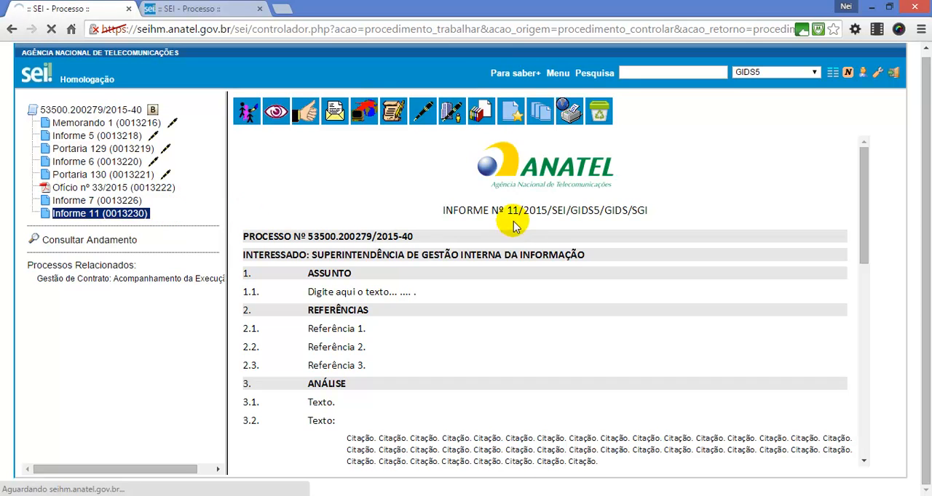
drag(228, 180, 190, 183)
click(492, 247)
scroll(495, 247, down, 4)
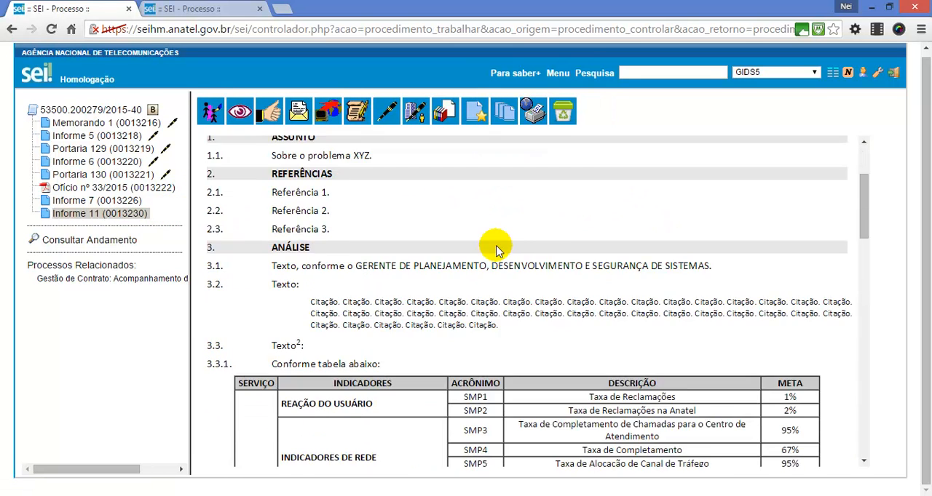
scroll(424, 296, down, 4)
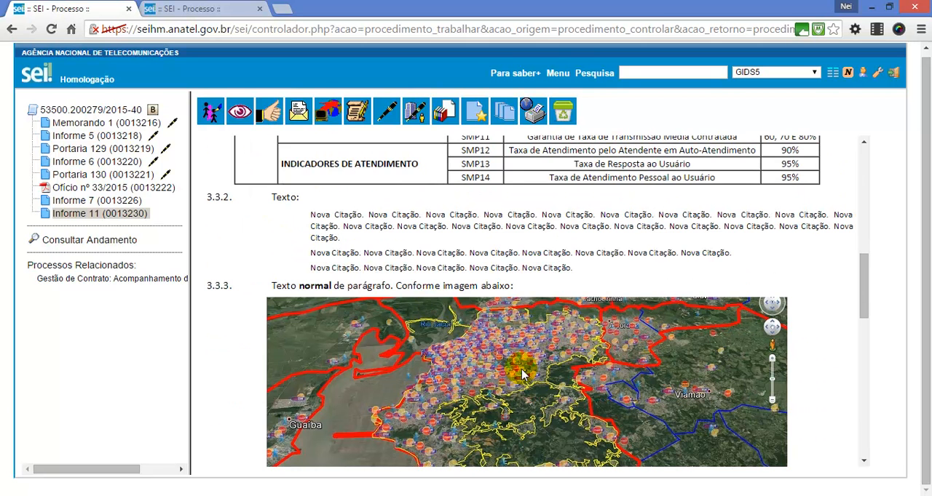
scroll(510, 369, down, 7)
scroll(500, 364, up, 15)
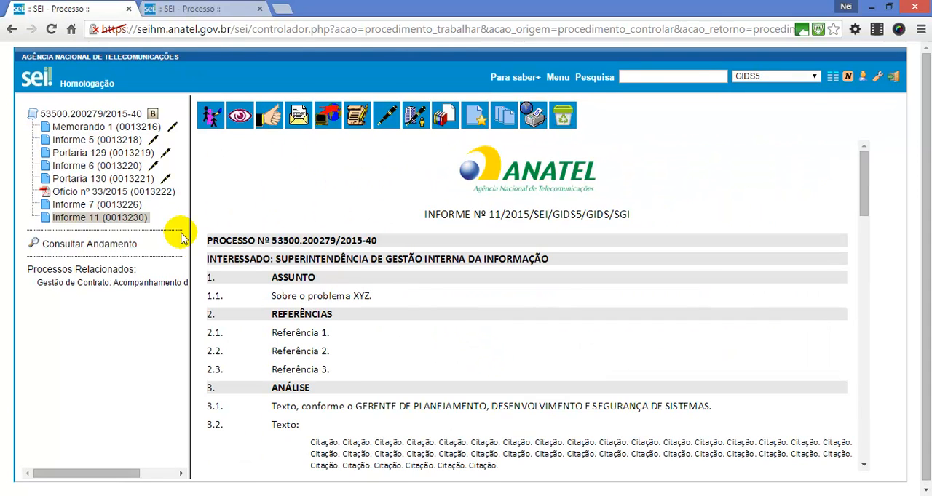
Step: Open the Despacho Ordinatório of the other open process for editing in a maximized editor window
click(177, 6)
click(186, 124)
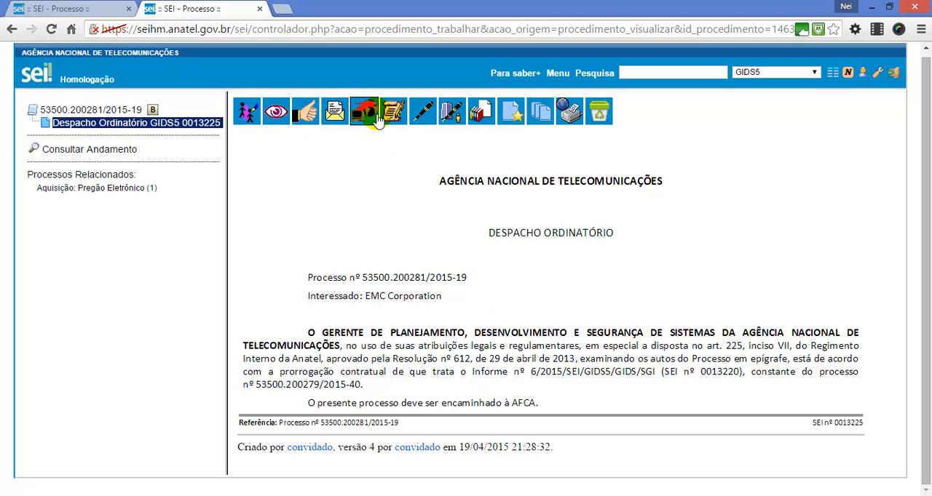
click(391, 110)
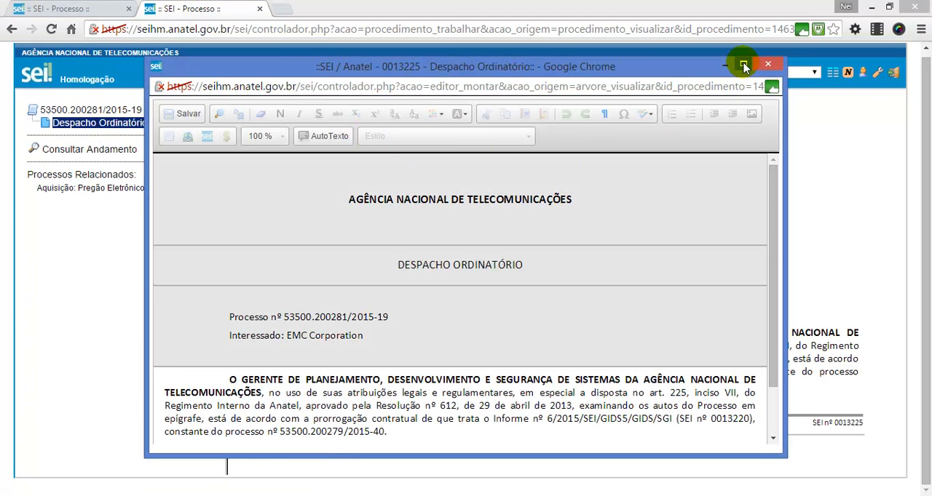
click(743, 64)
click(313, 342)
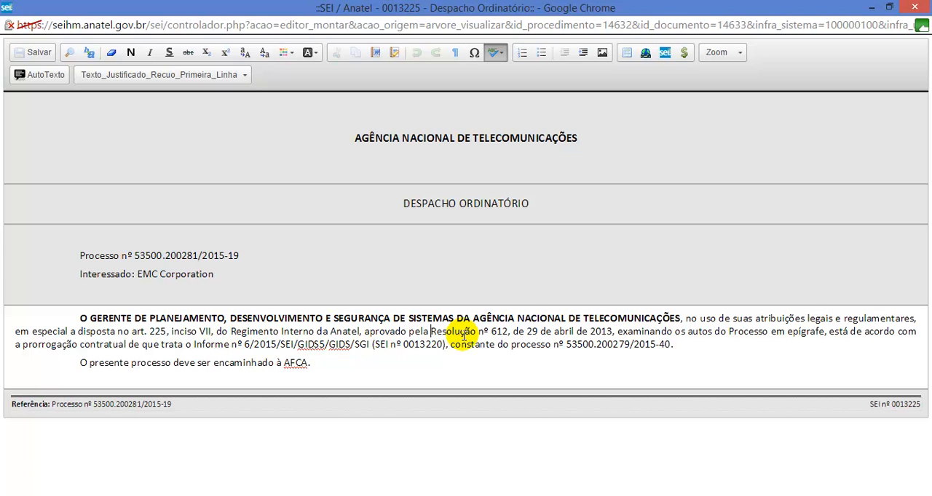
Step: Cut "Resolução nº 612, de 29 de abril de 2013" from the first paragraph and make it the visible text of a new link there
drag(461, 332, 609, 331)
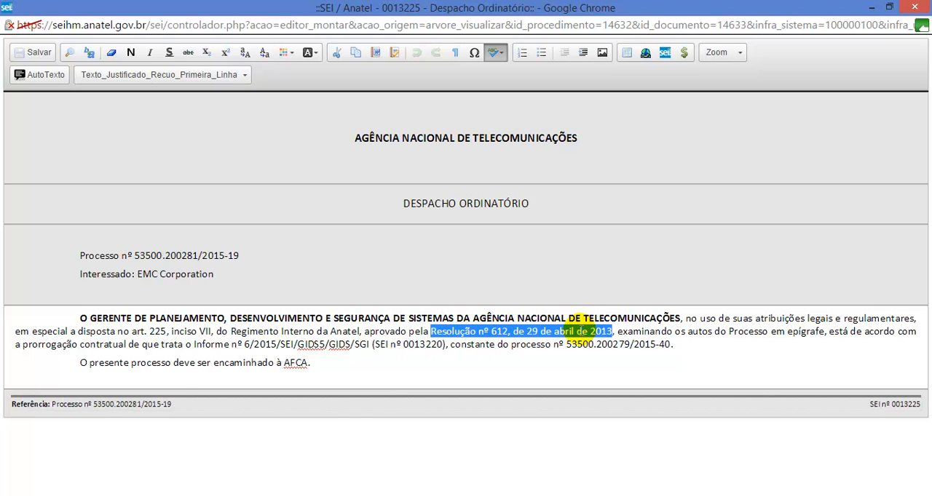
click(337, 56)
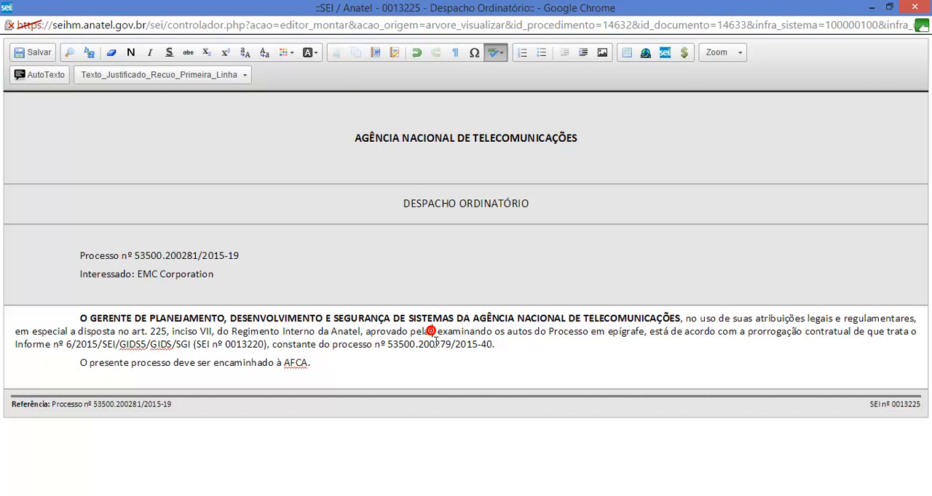
click(430, 331)
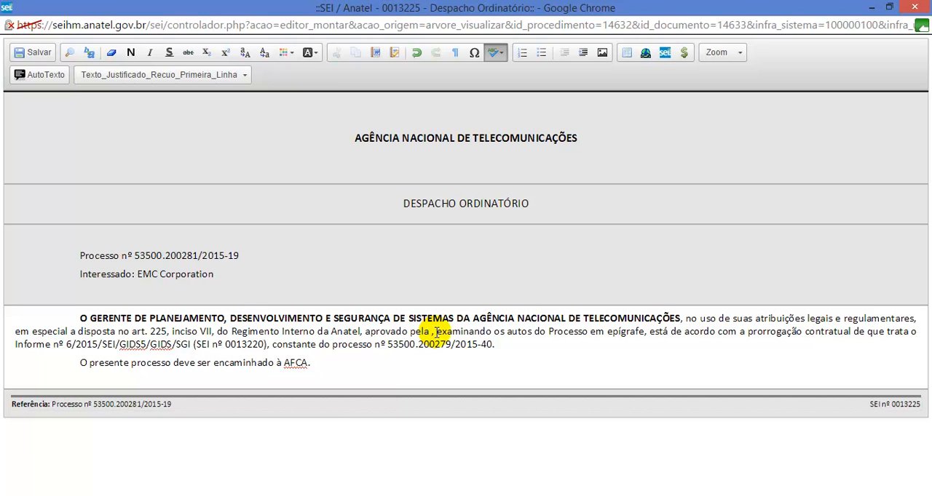
click(646, 55)
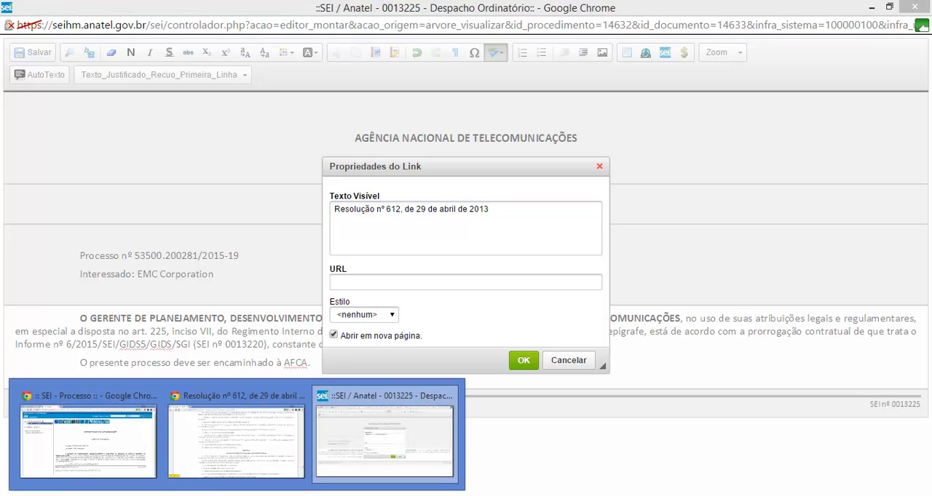
Step: Switch to the Resolução nº 612 page in the browser and copy its full web address ending in #art225
click(216, 424)
click(442, 33)
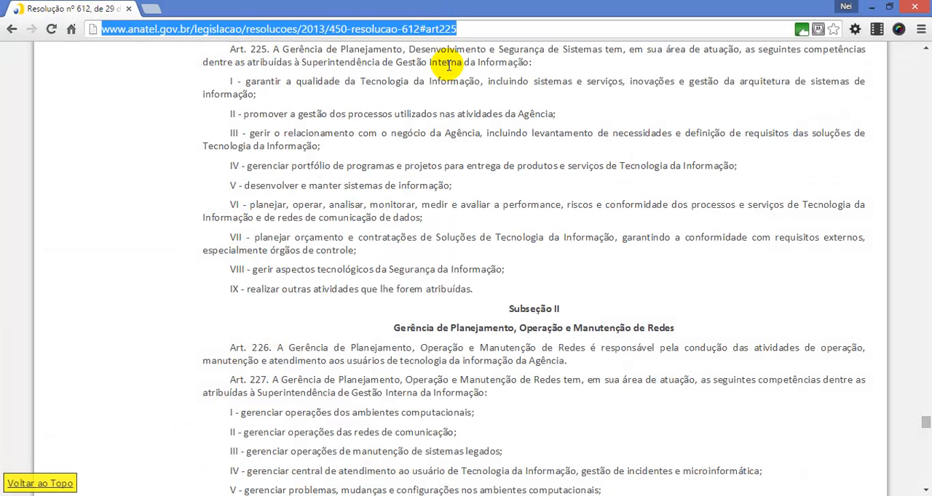
drag(468, 28, 83, 50)
key(ctrl+c)
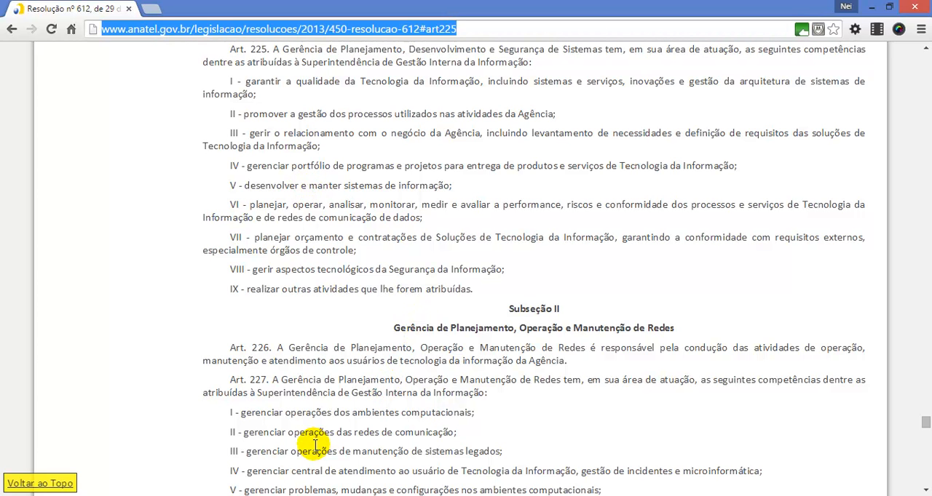
click(193, 495)
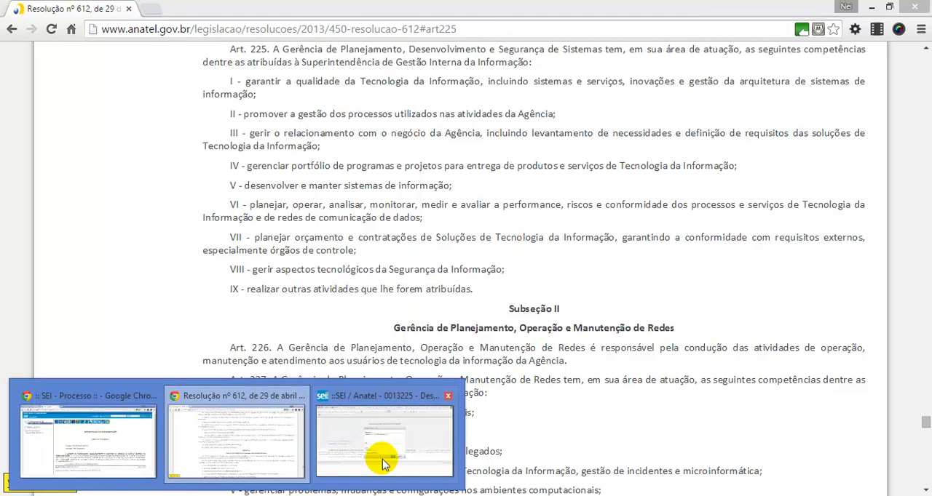
click(381, 458)
click(207, 275)
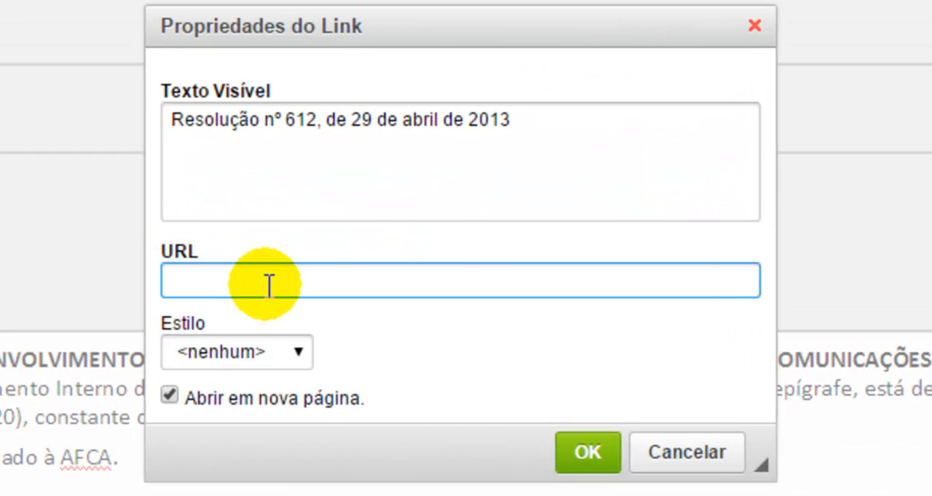
key(ctrl+v)
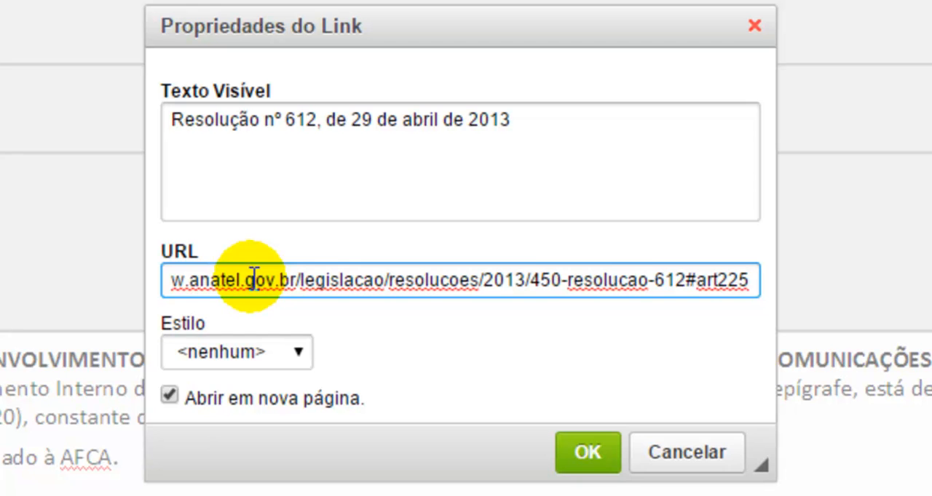
key(Home)
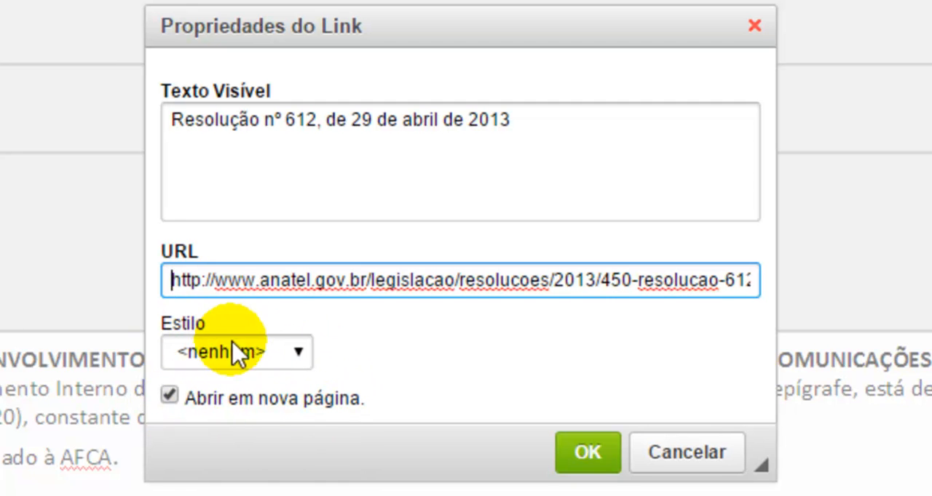
drag(545, 121, 98, 102)
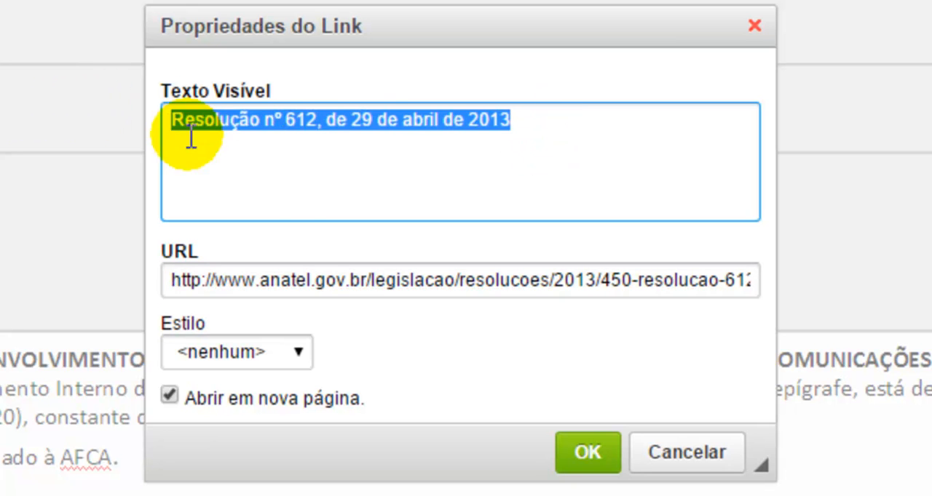
click(301, 275)
key(End)
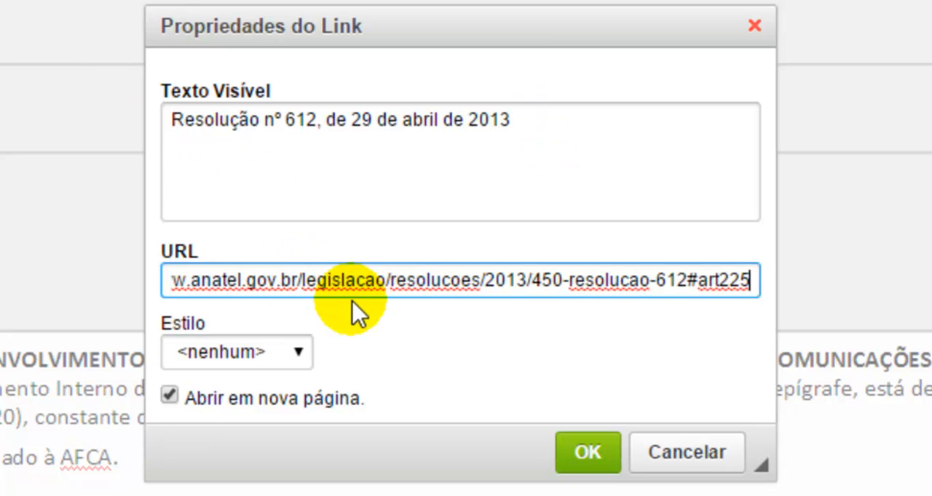
key(ctrl+a)
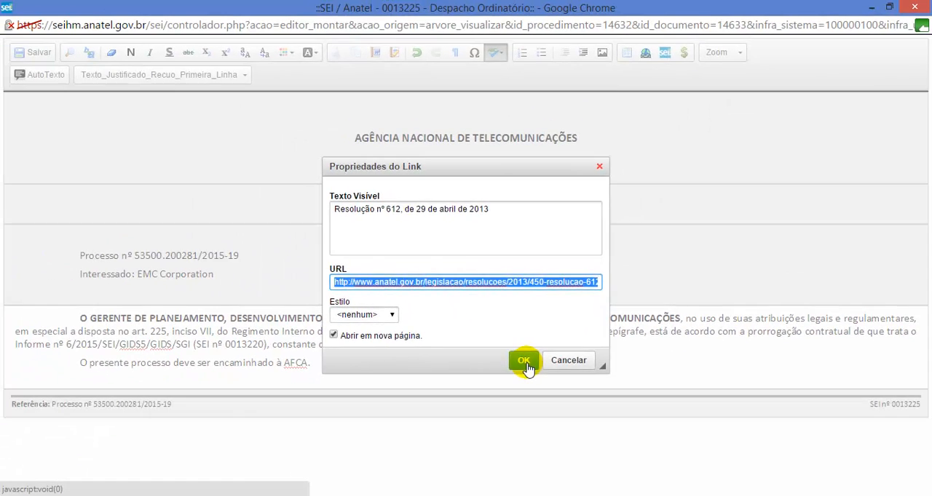
click(548, 400)
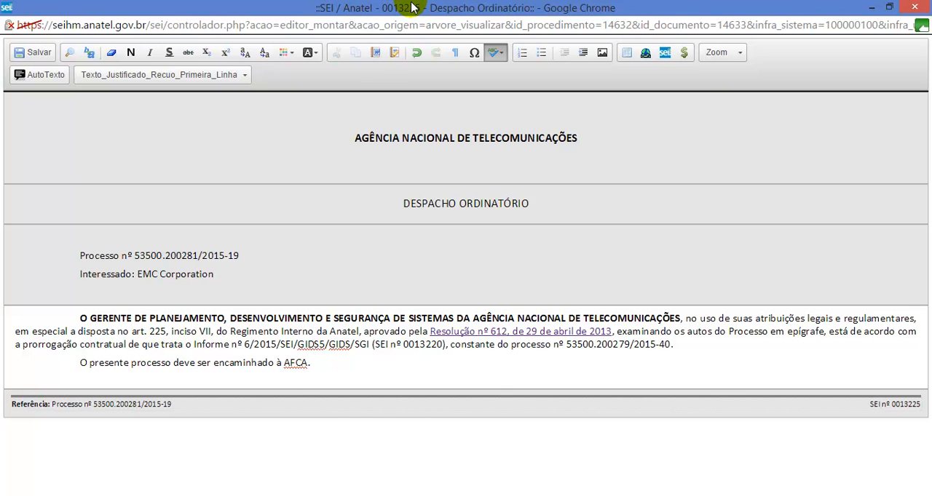
Step: Restore the Despacho editor to a smaller window, close the Resolução page and move the editor clear of the process tree
double_click(410, 7)
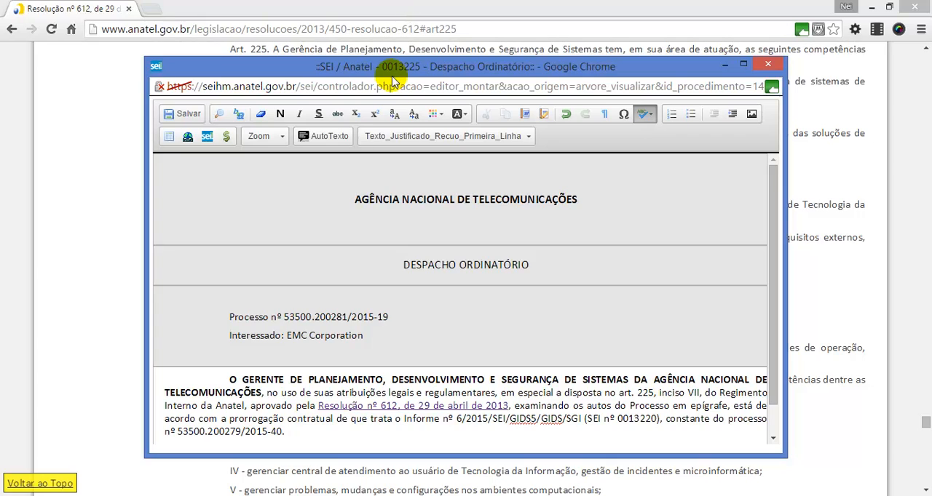
click(914, 6)
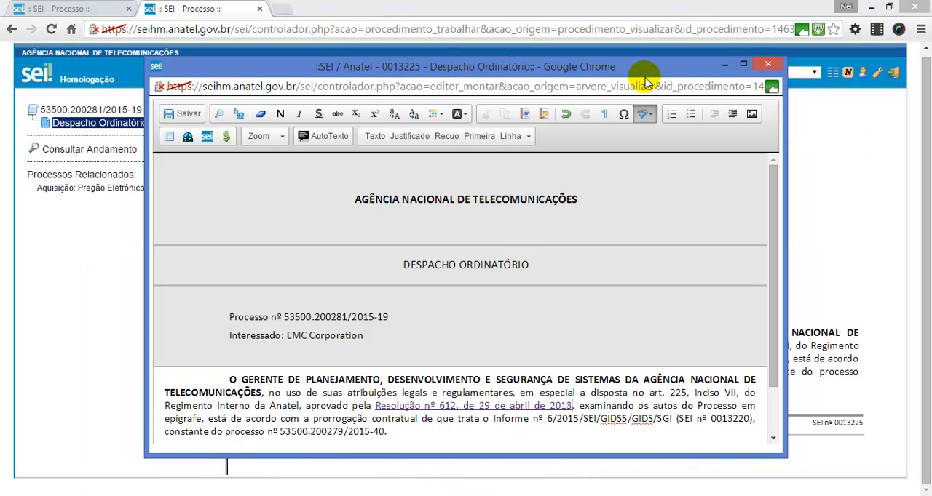
drag(642, 76, 770, 83)
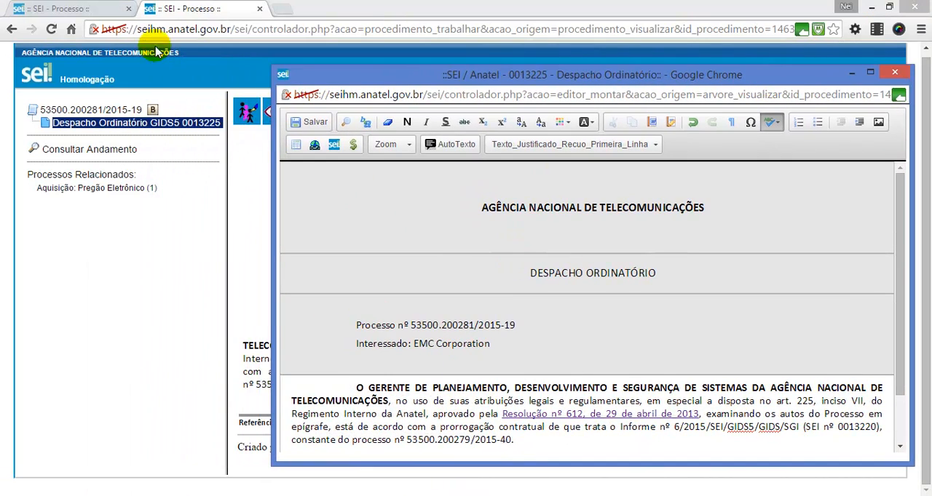
Step: Check the document tree of process 53500.200279/2015-40 in the other browser tab and return to the Despacho Ordinatório editor
click(109, 7)
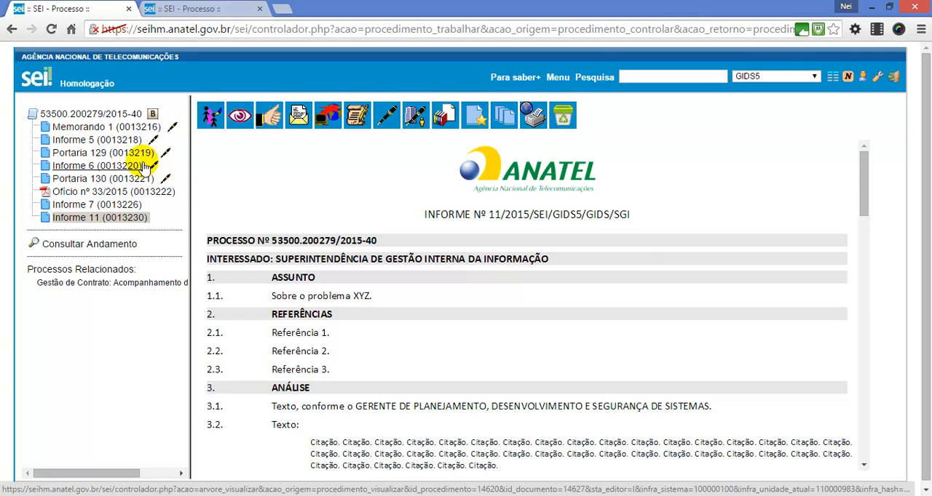
click(187, 7)
mouse_move(180, 494)
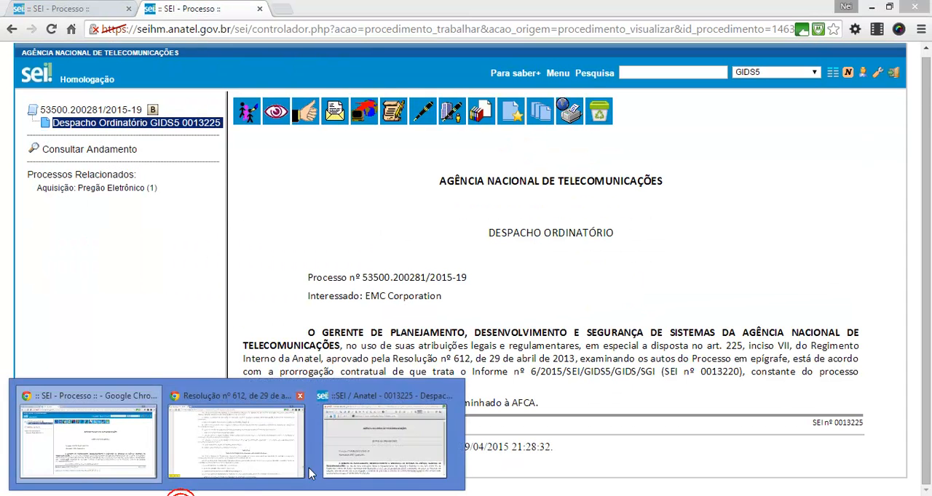
click(404, 449)
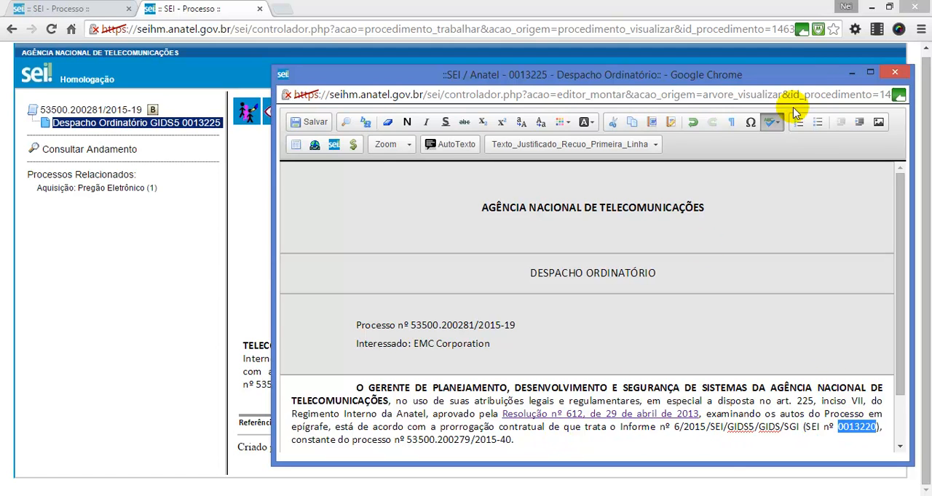
Step: Replace the plain SEI number 0013220 in the Despacho's first paragraph with a SEI document link to protocol 0013220
click(870, 72)
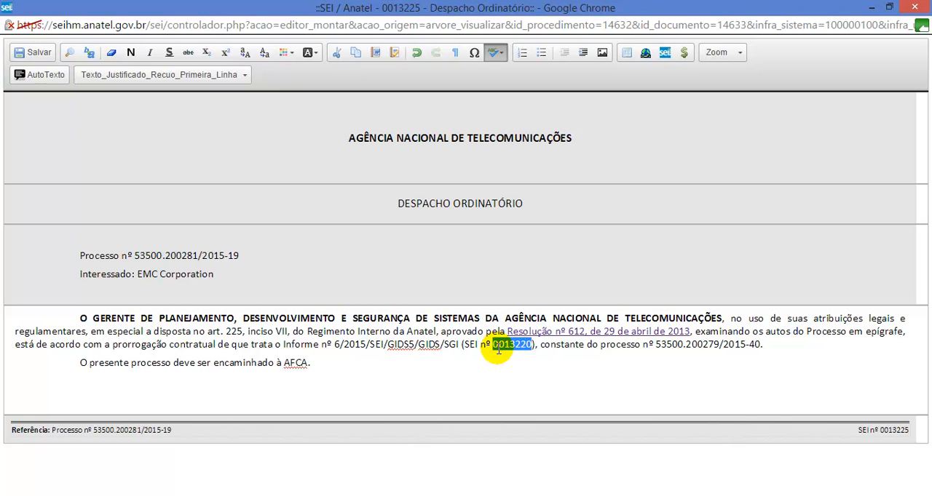
key(Delete)
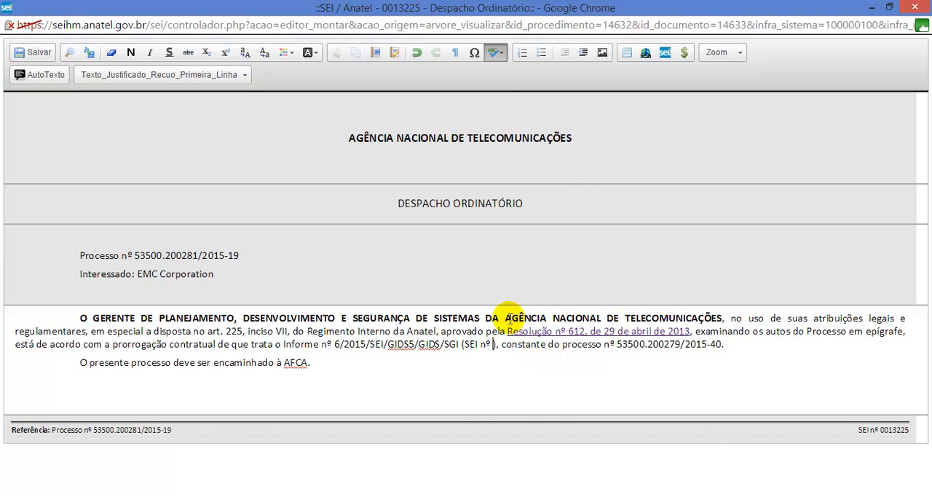
click(666, 54)
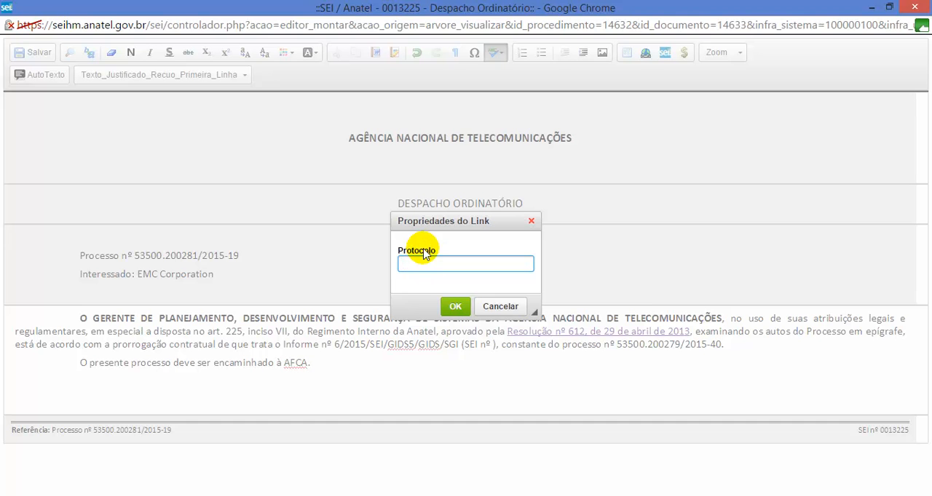
click(455, 305)
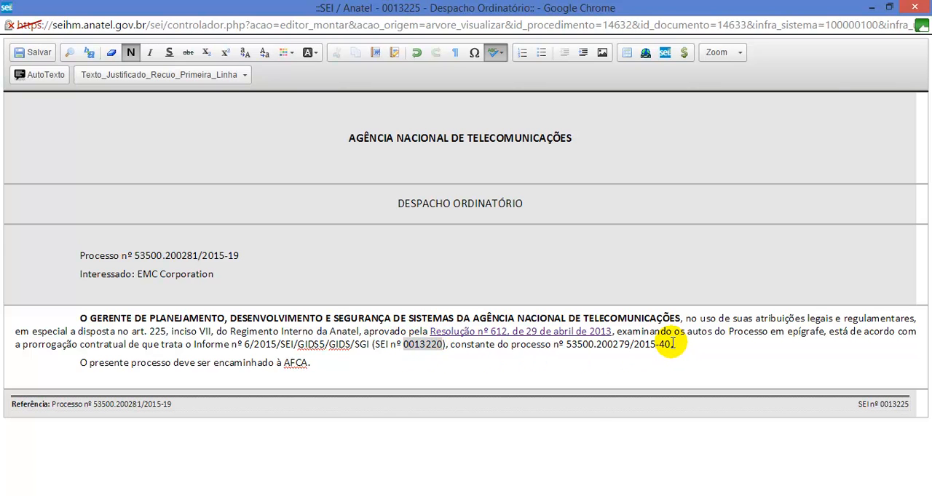
Step: Replace the plain process number ending the Despacho's first paragraph with a SEI process link to protocol 53500.200279/2015-40
drag(651, 347, 566, 344)
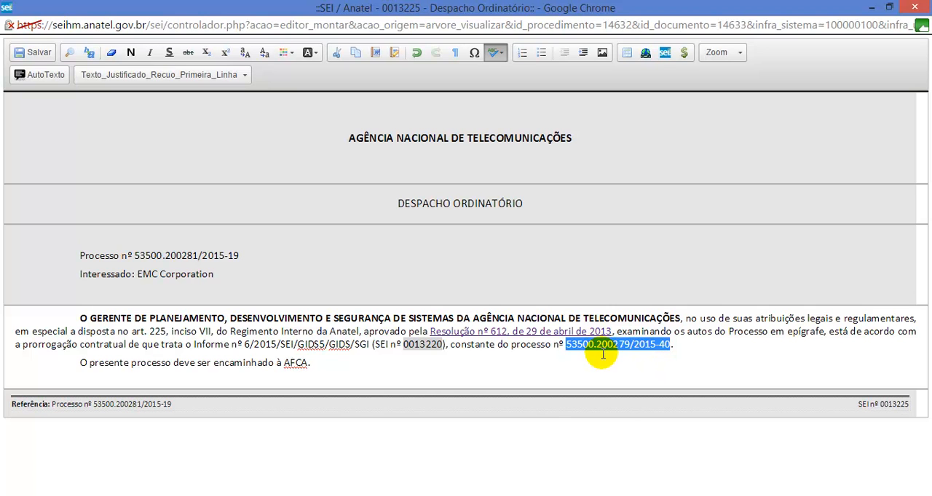
key(Delete)
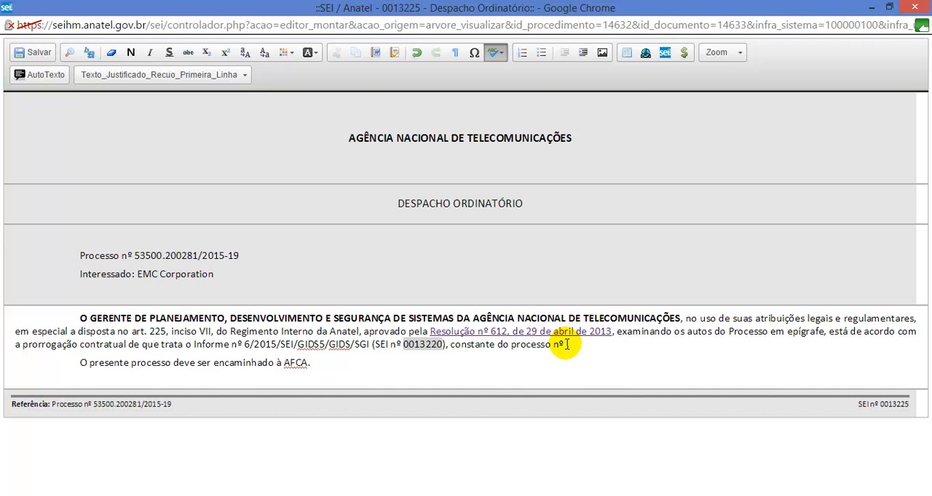
click(665, 54)
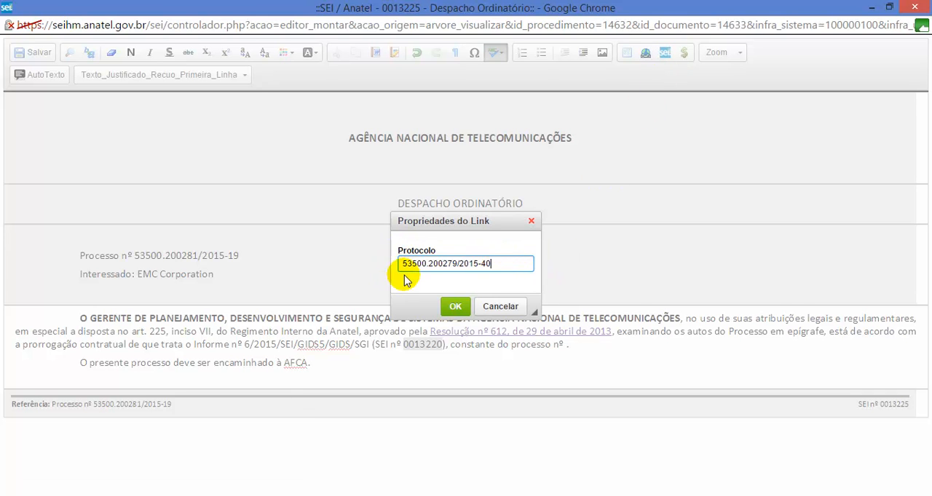
click(452, 308)
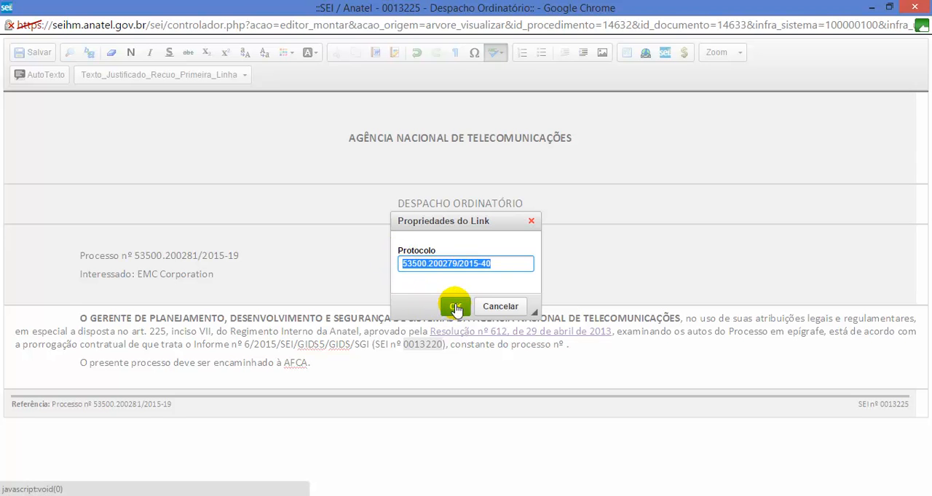
click(455, 306)
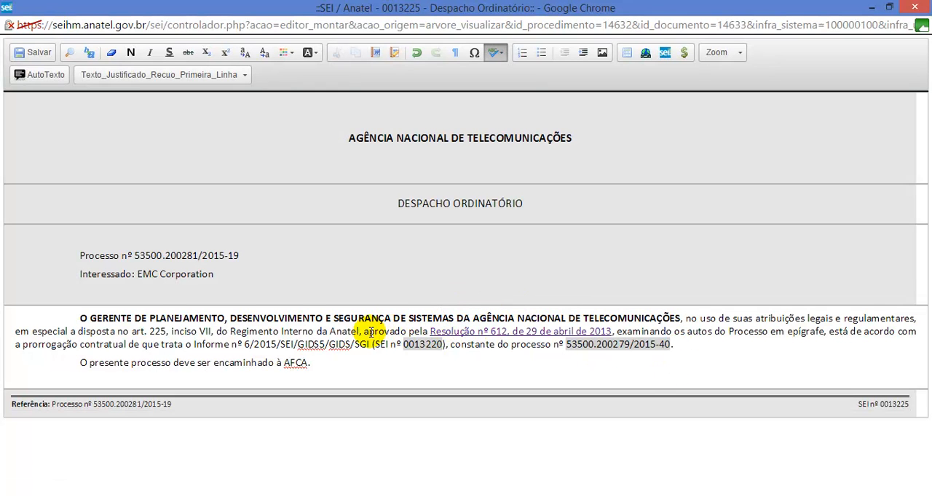
drag(364, 332, 677, 331)
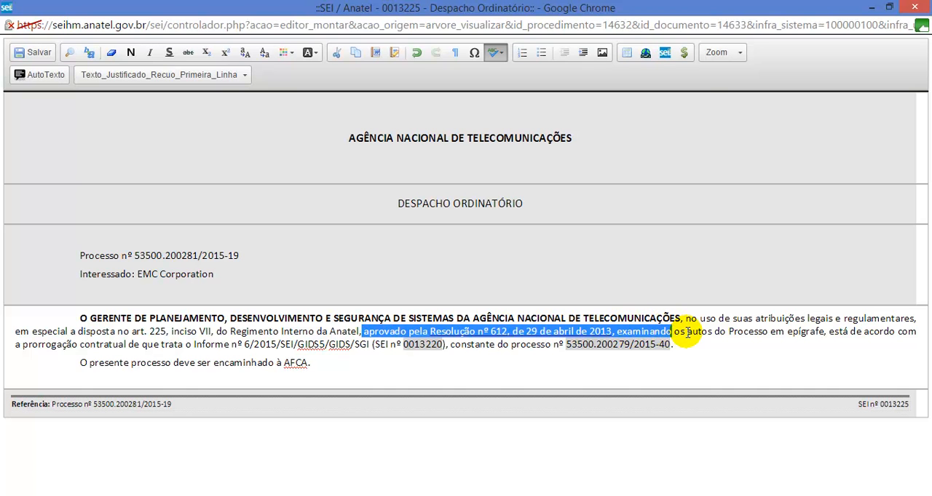
click(686, 331)
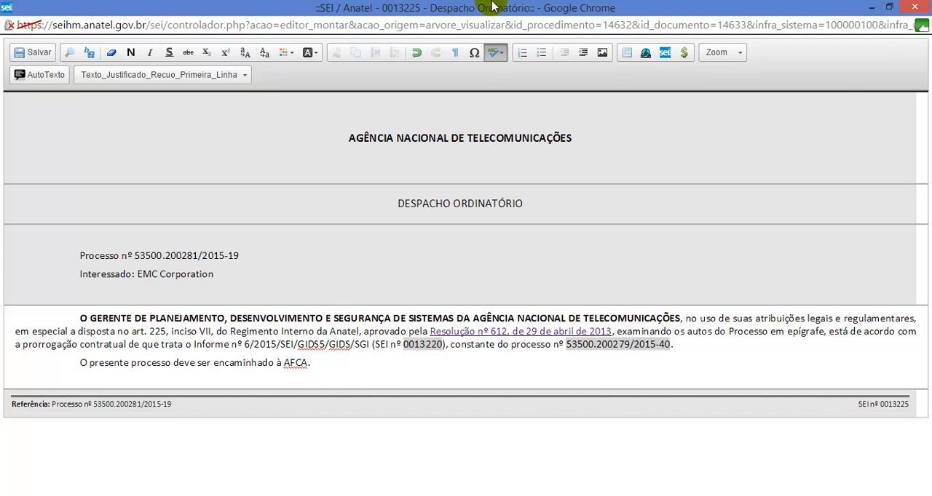
double_click(487, 8)
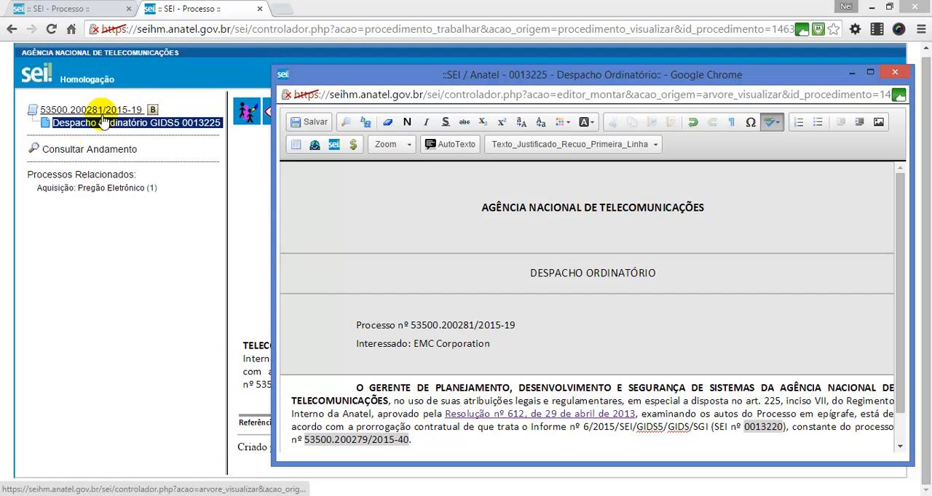
click(870, 73)
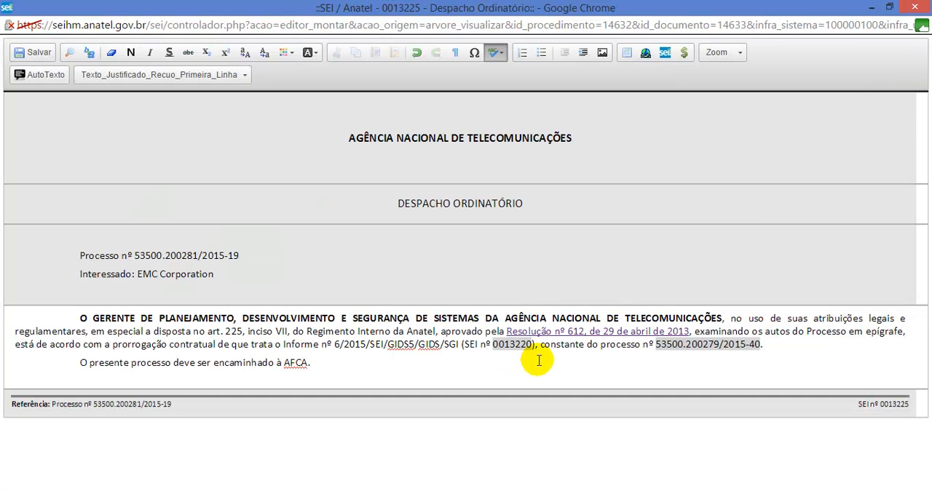
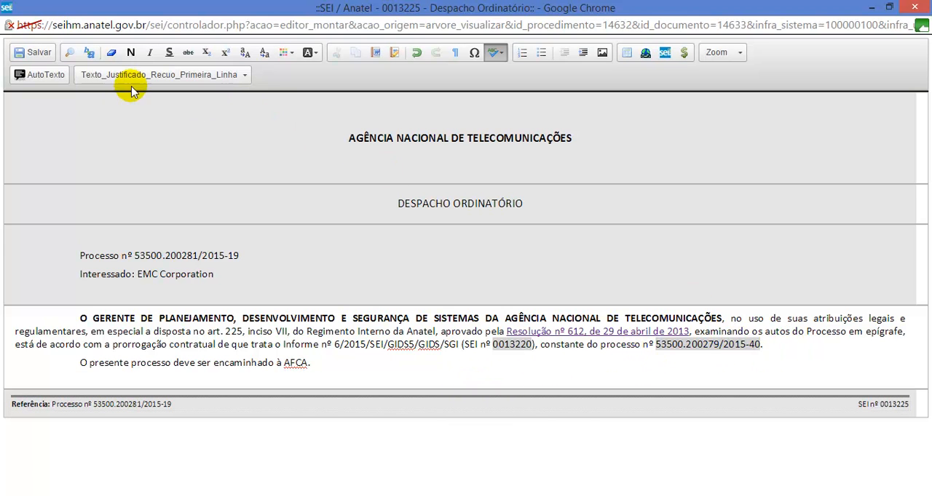
Step: Save the Despacho Ordinatório, close its editor and refresh the document's view in the process tree
click(44, 53)
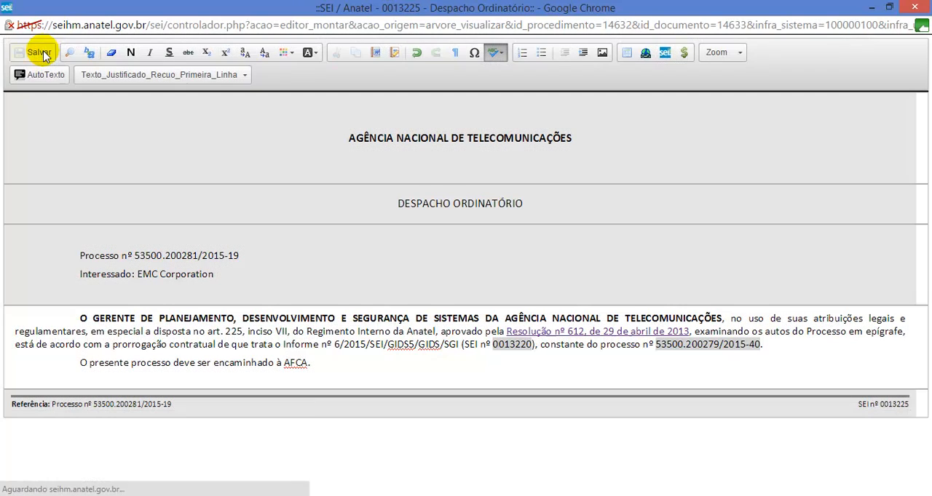
click(912, 7)
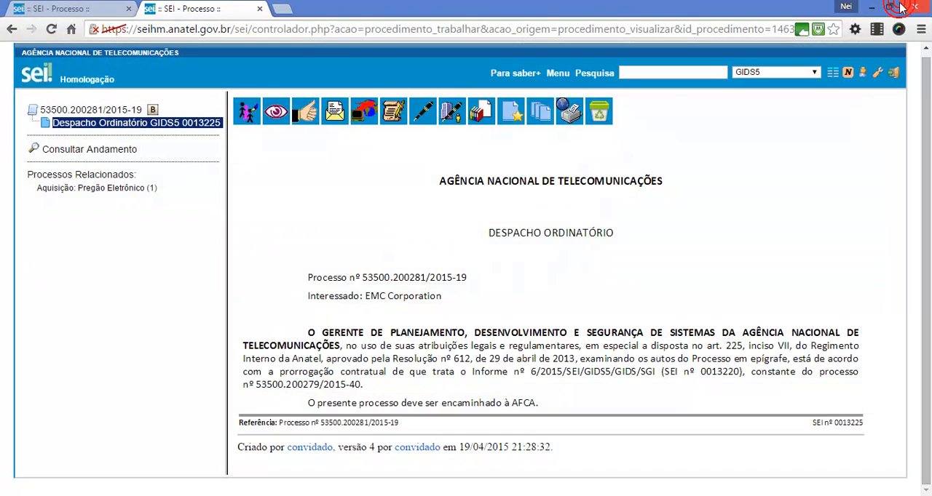
click(182, 124)
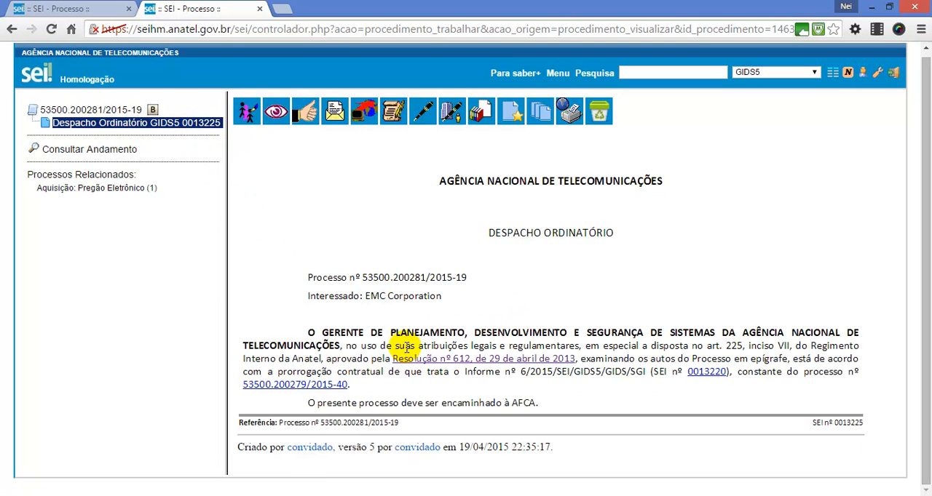
Step: Test the Despacho's links to Resolução nº 612, document 0013220 and process 53500.200279/2015-40, closing each opened page
click(519, 360)
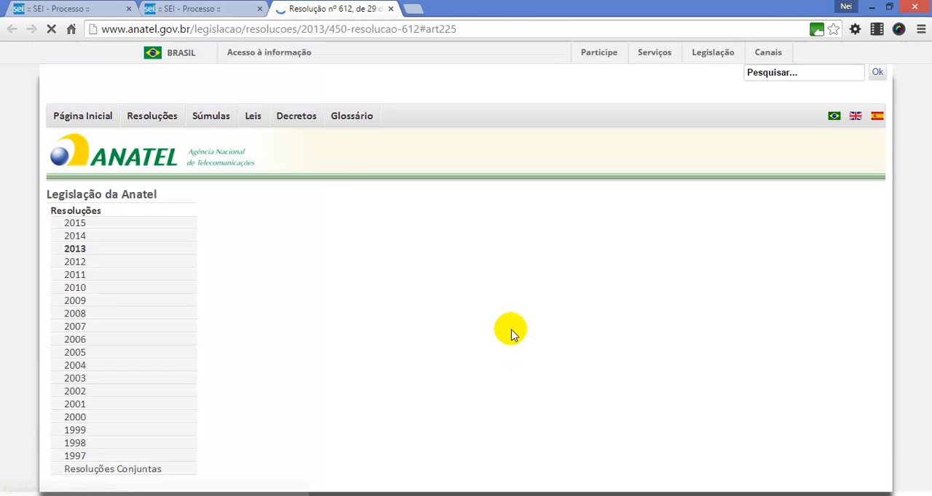
key(ctrl+w)
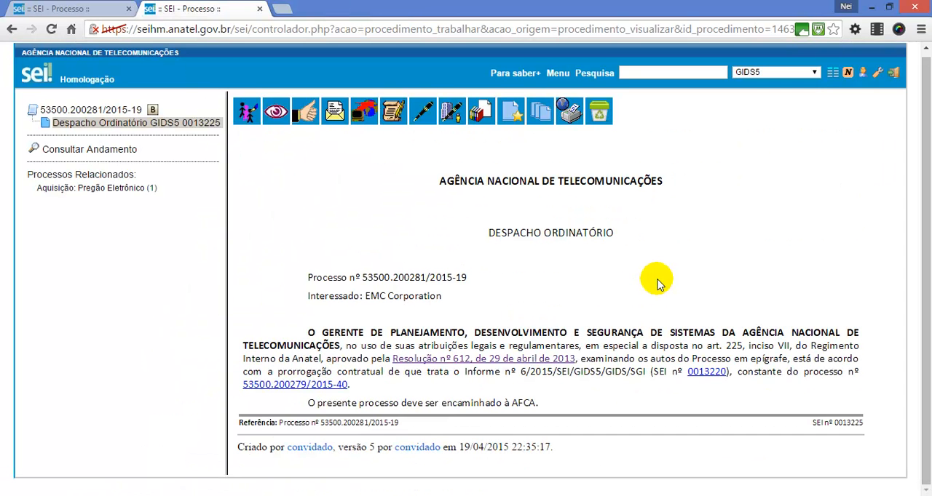
click(716, 371)
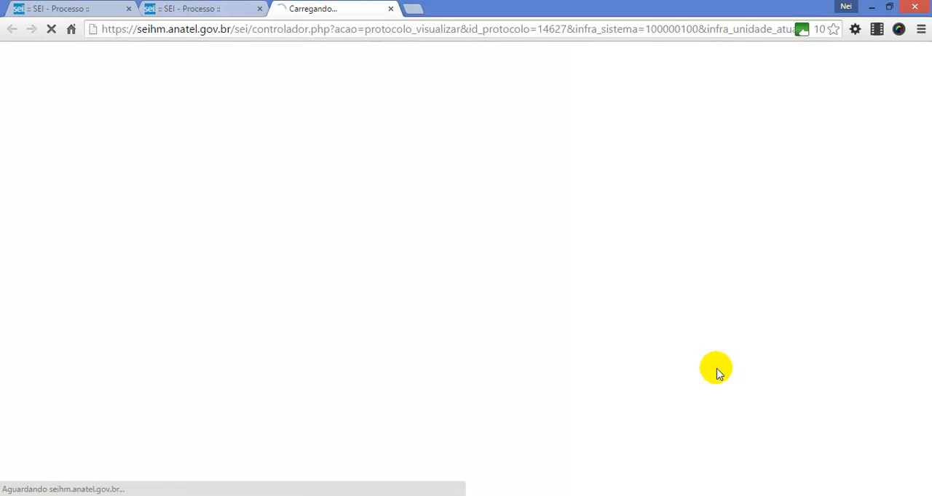
key(ctrl+w)
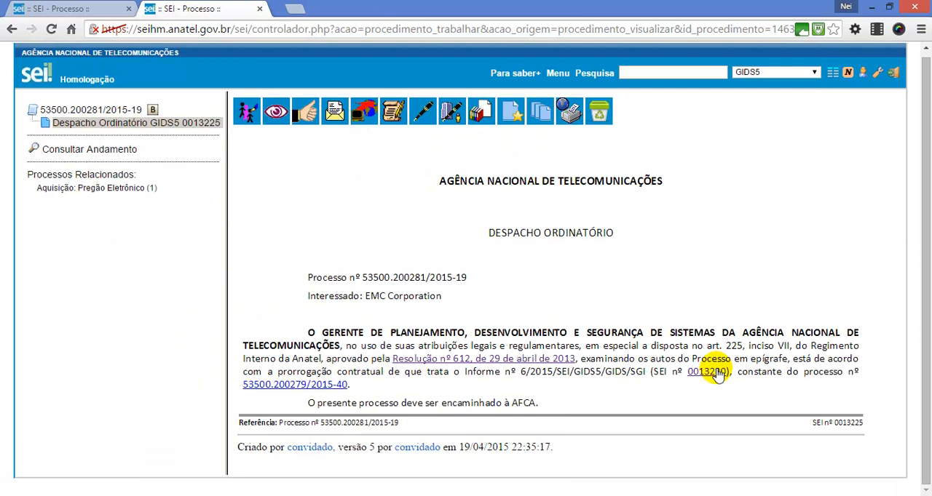
click(336, 391)
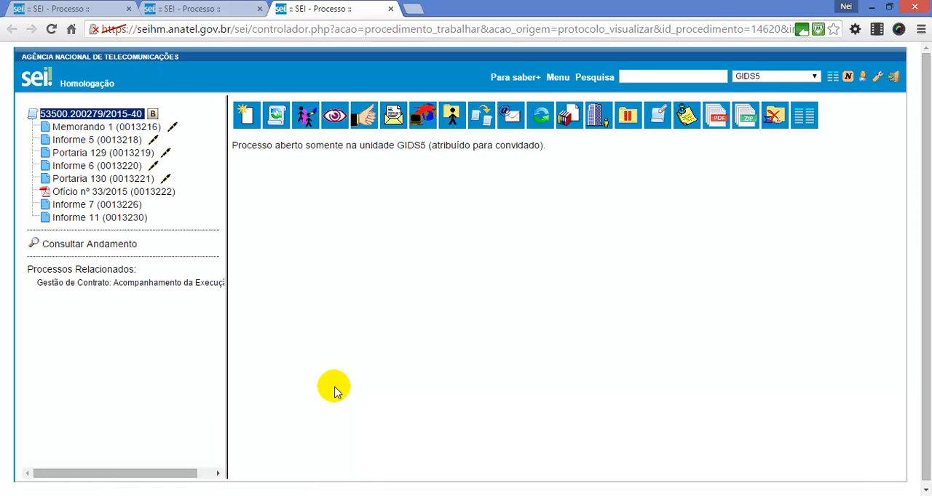
key(ctrl+w)
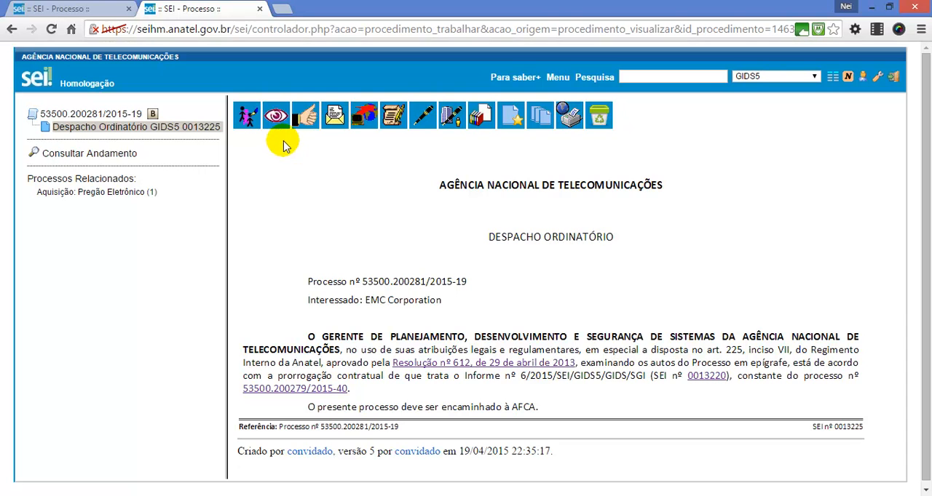
Step: Open Informe 11 (0013230) of process 53500.200279/2015-40 for editing, with the editor clear of the process tree
click(91, 9)
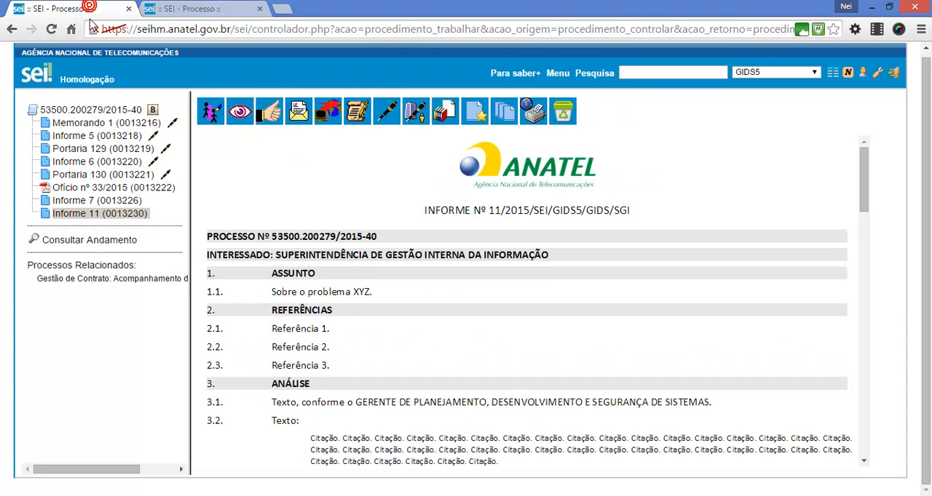
click(105, 215)
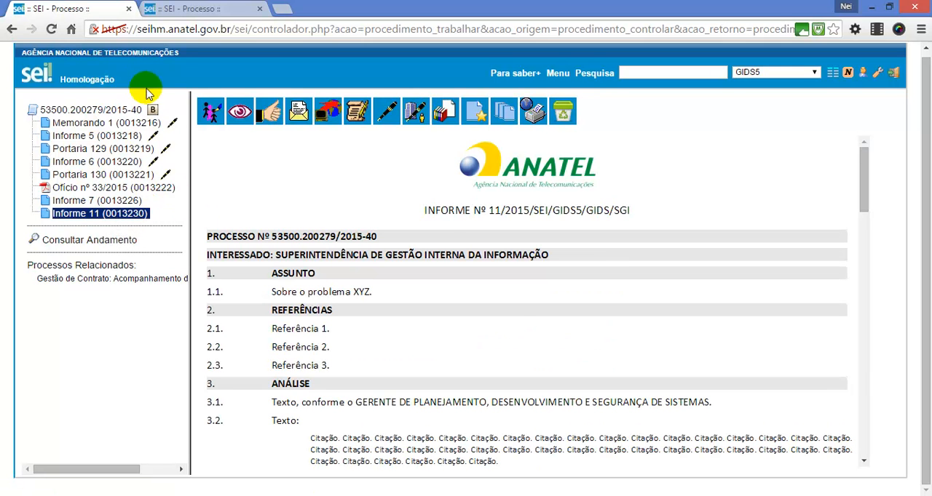
click(365, 115)
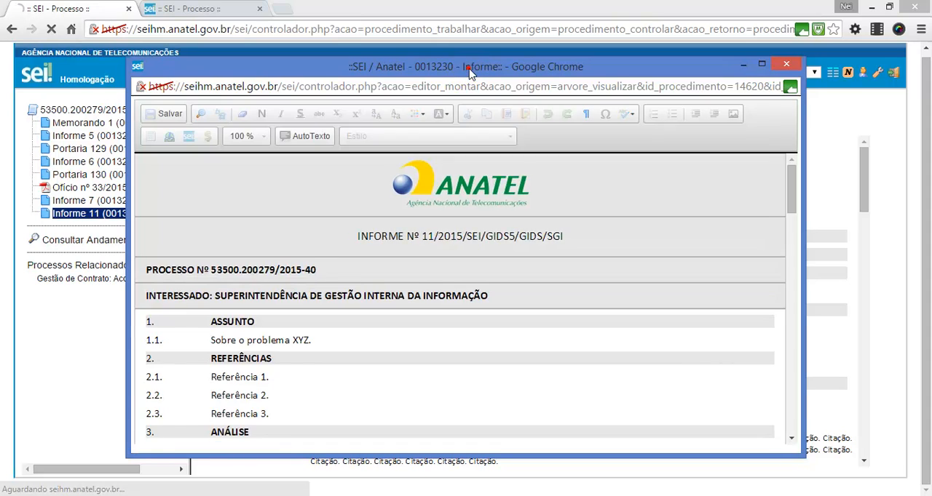
drag(476, 67, 551, 69)
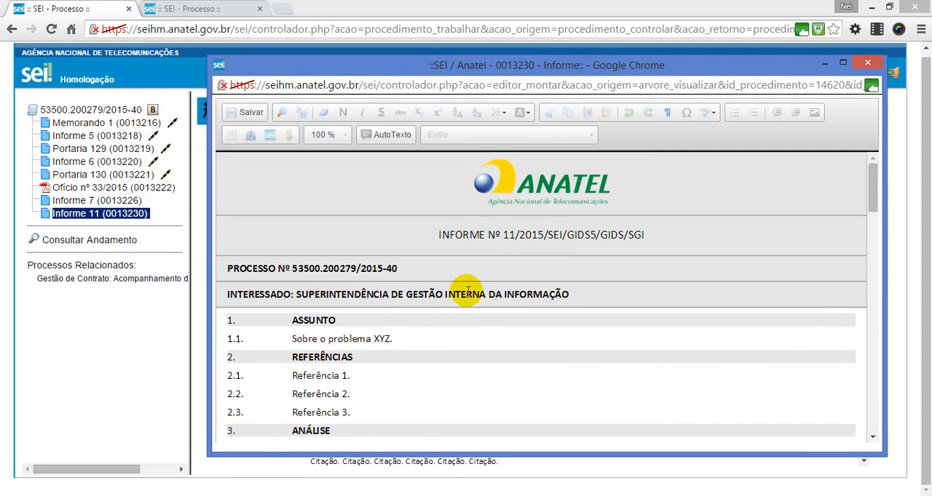
Step: Delete item 3.3.7 and items 3.4 and 3.5 with all their subitems from the Informe's ANÁLISE section
click(400, 343)
scroll(400, 345, down, 5)
scroll(400, 346, down, 15)
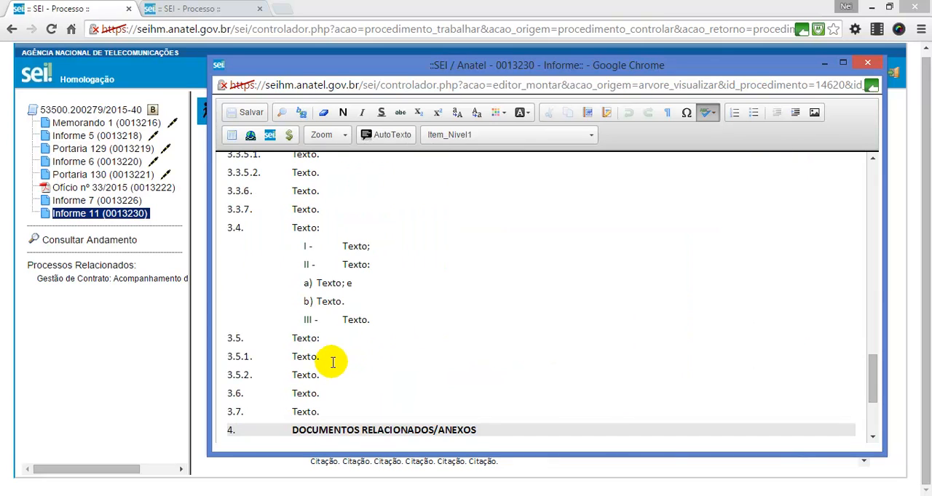
drag(337, 373, 258, 337)
key(Delete)
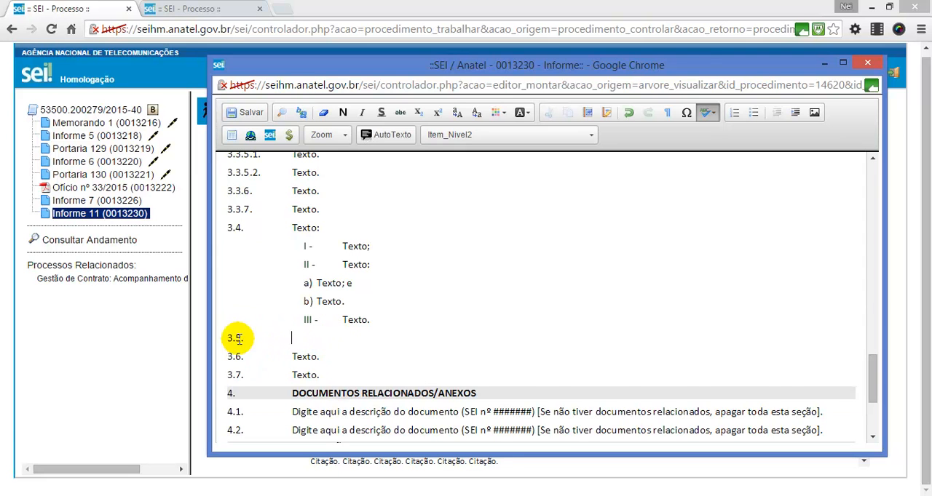
key(Delete)
drag(399, 315, 229, 209)
key(Delete)
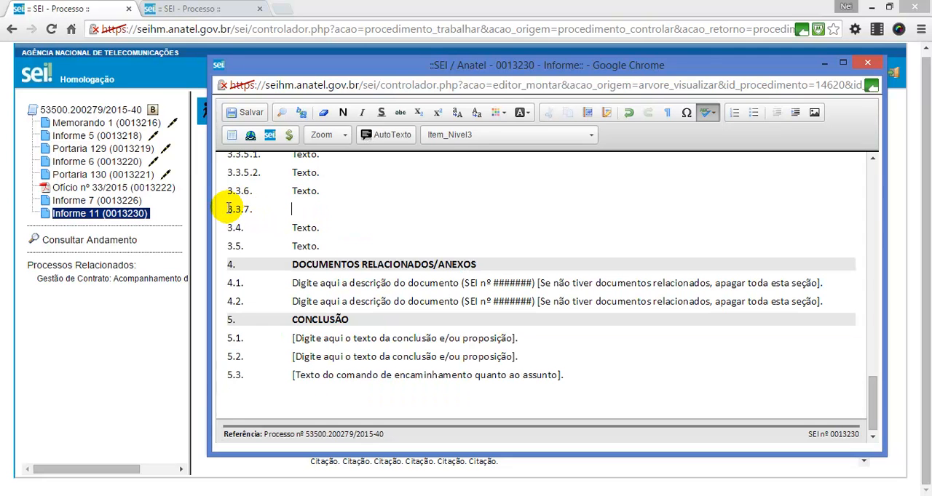
key(BackSpace)
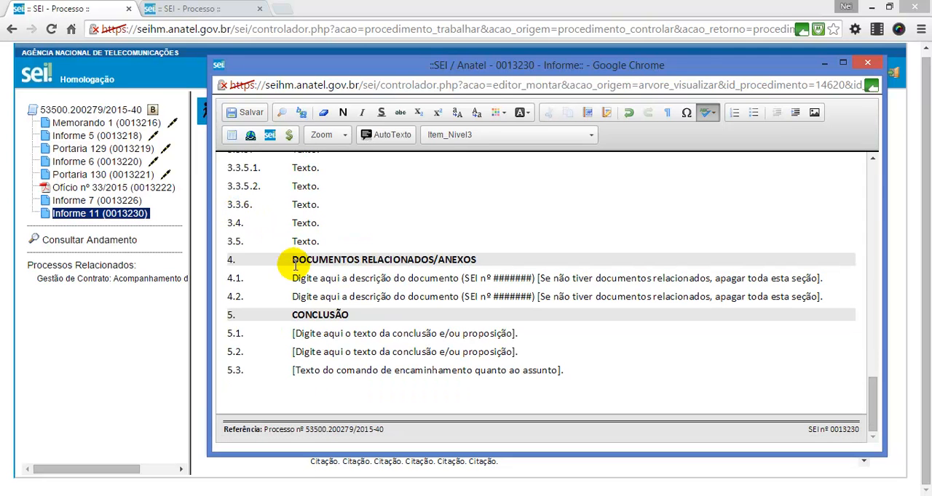
Step: Delete item 4.2 and the bracketed instruction at the end of item 4.1 under DOCUMENTOS RELACIONADOS/ANEXOS
drag(830, 280, 541, 286)
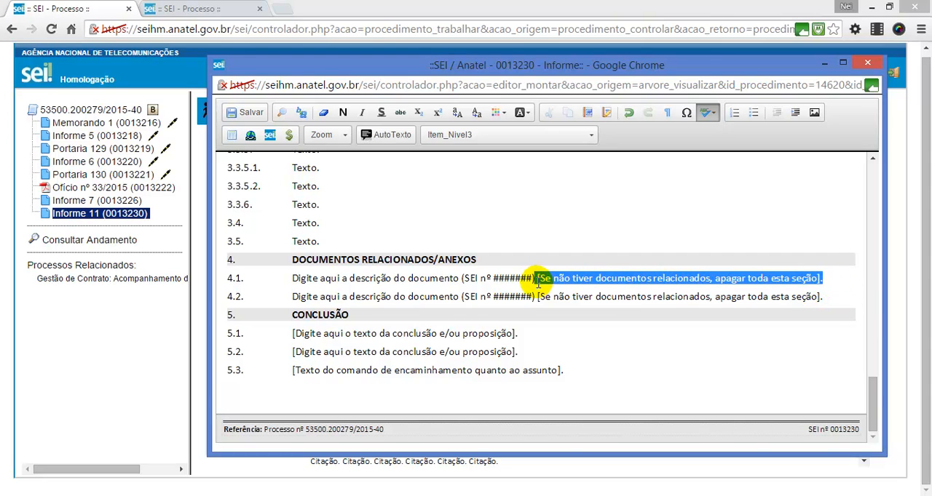
click(835, 297)
drag(837, 297, 270, 285)
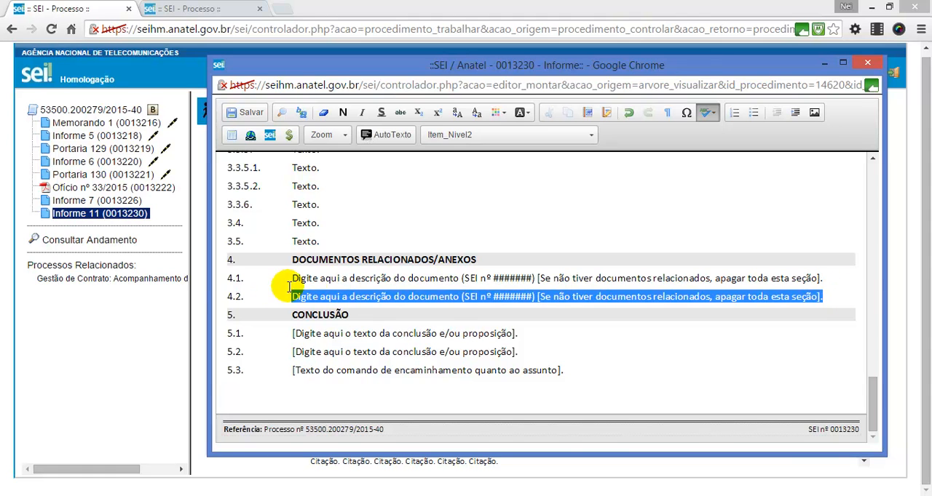
key(Delete)
key(BackSpace)
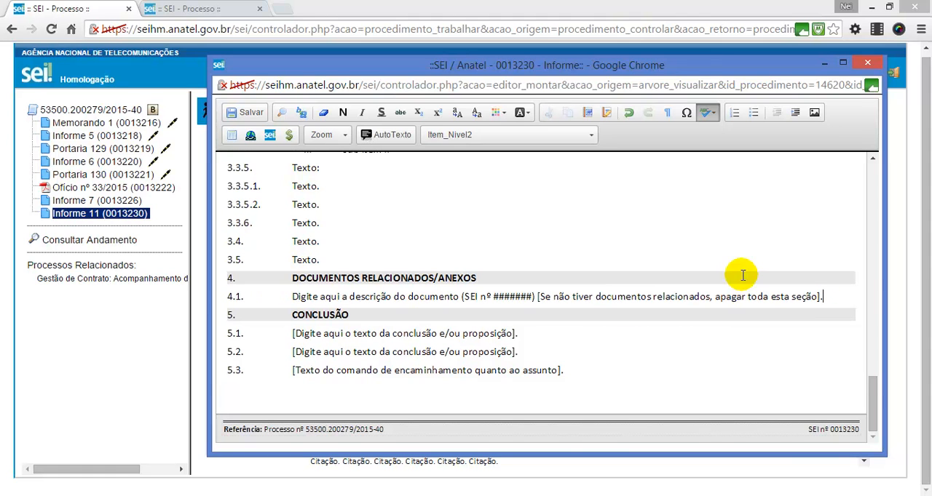
shift+click(539, 298)
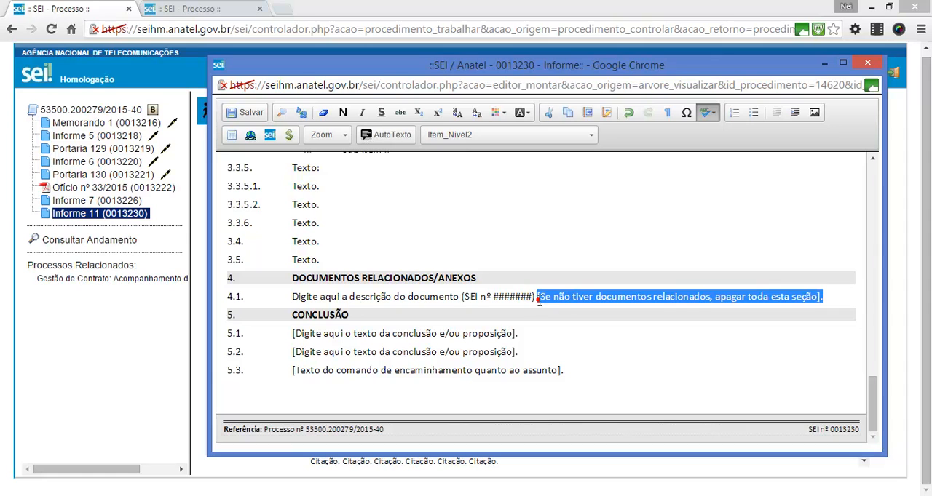
key(Delete)
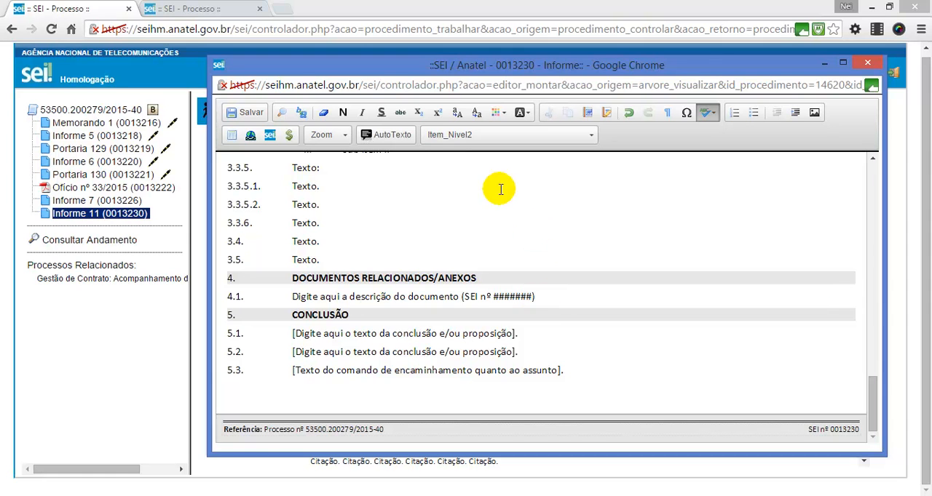
Step: Replace item 4.1's description with "Portaria nº 130/2015" and clear the ####### placeholder after "SEI nº"
scroll(444, 222, up, 1)
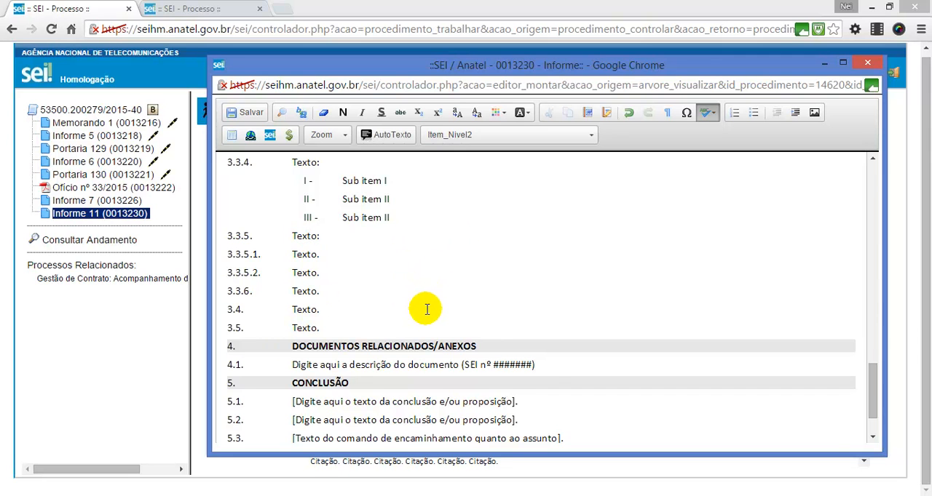
scroll(427, 310, down, 1)
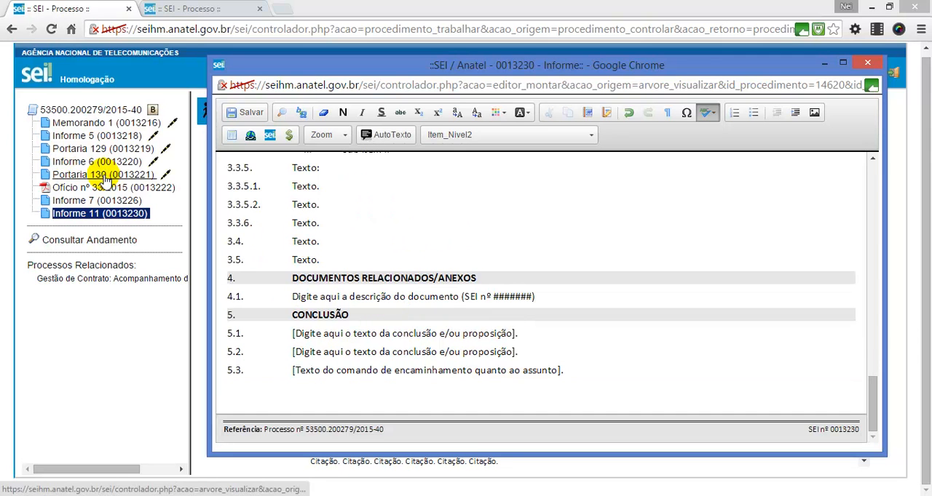
double_click(290, 294)
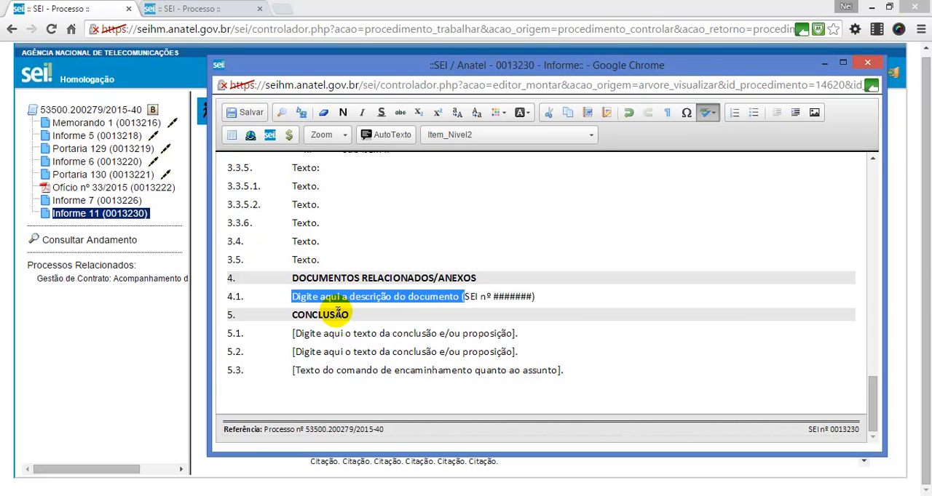
text(Pro)
text(taria nº 130/2015)
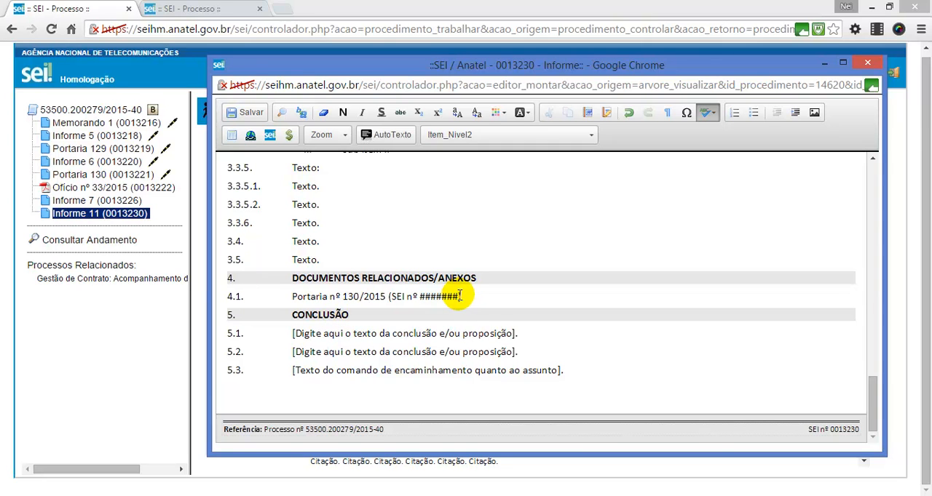
drag(458, 296, 419, 298)
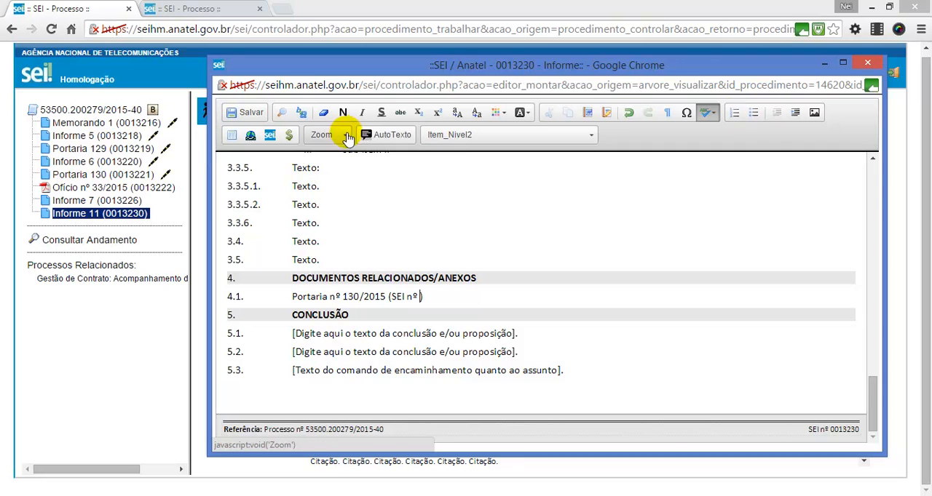
Step: Insert a SEI document link to protocol 0013221 after "SEI nº" in item 4.1
click(273, 139)
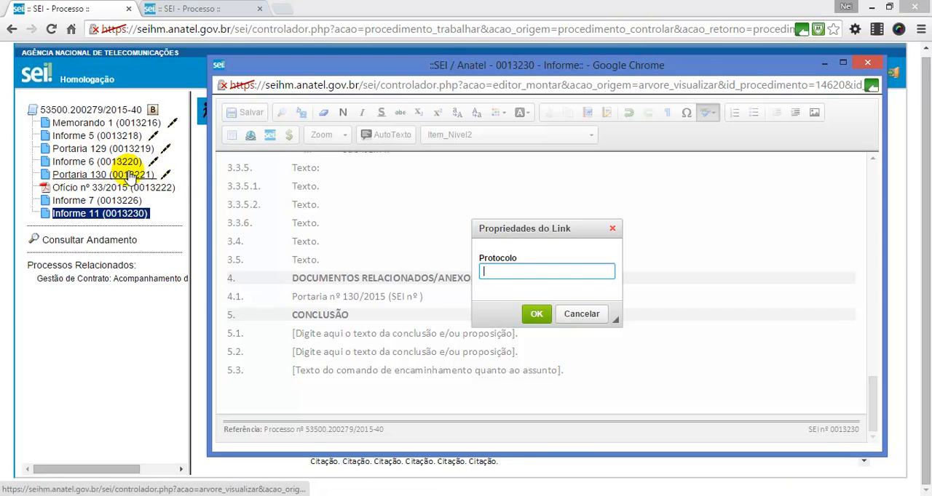
click(515, 270)
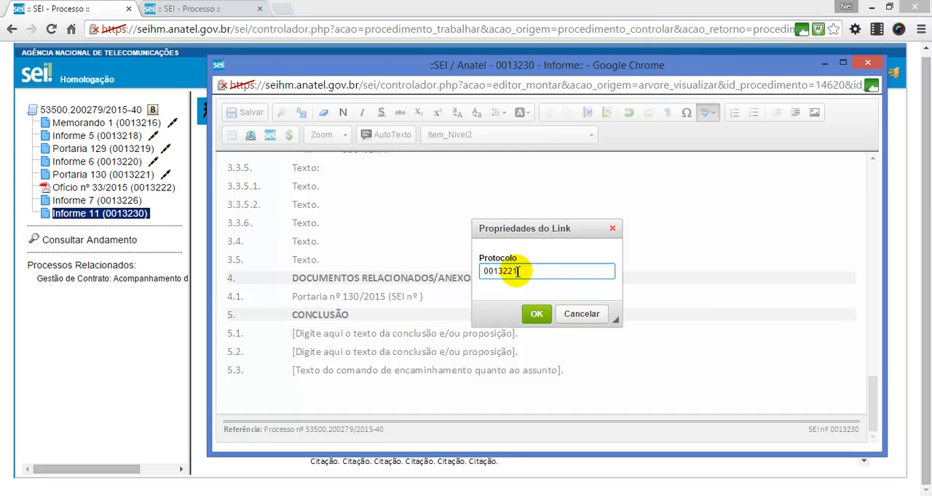
click(538, 322)
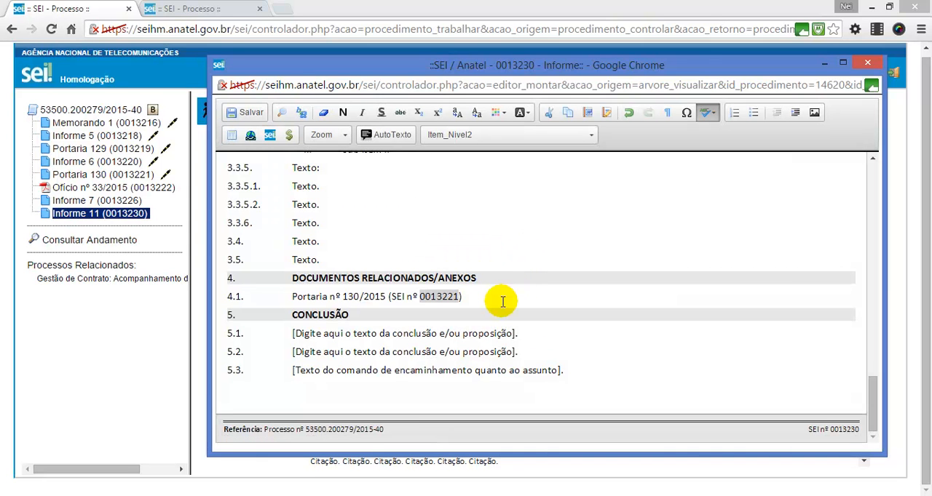
Step: Delete the 0013221 link from item 4.1, leaving the space after "SEI nº" empty
key(BackSpace)
key(BackSpace)
key(BackSpace)
key(BackSpace)
key(BackSpace)
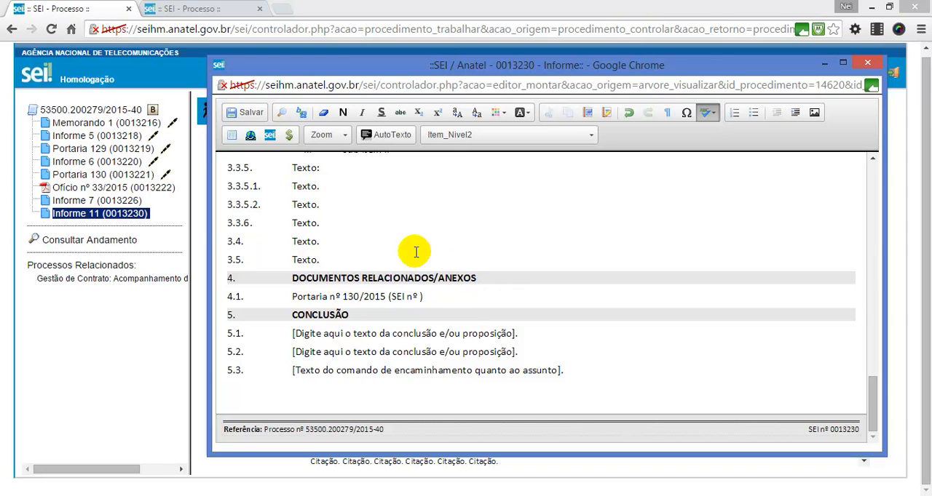
Step: Copy the SEI number 0013221 from the footer of Portaria 130 and return to the gap after "SEI nº" in item 4.1
drag(338, 71, 365, 81)
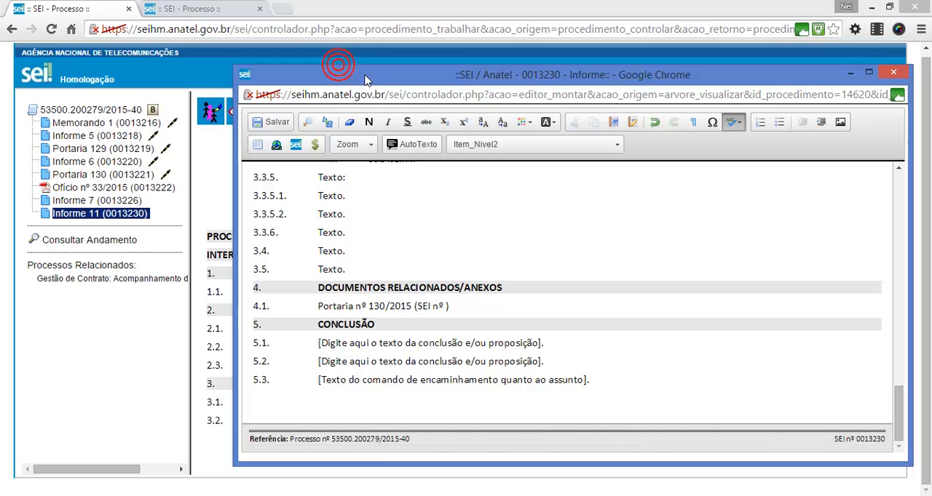
click(86, 175)
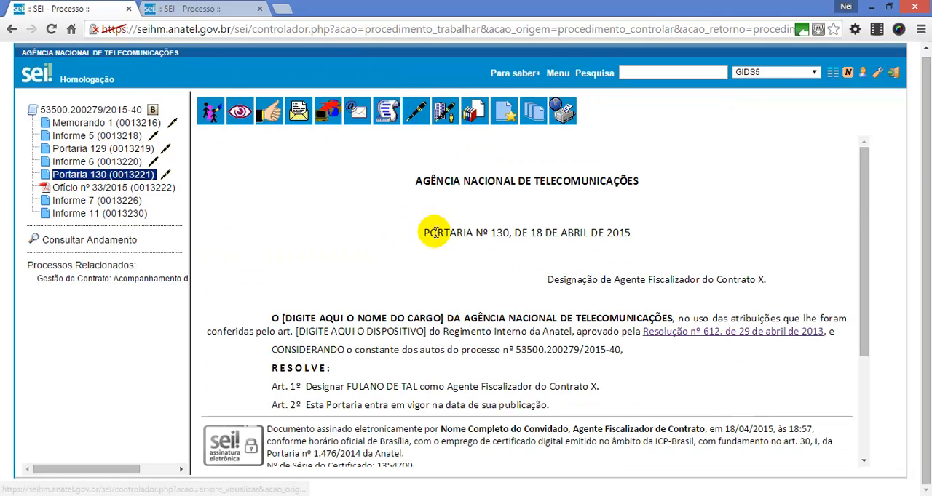
scroll(696, 397, down, 5)
double_click(837, 430)
key(ctrl+c)
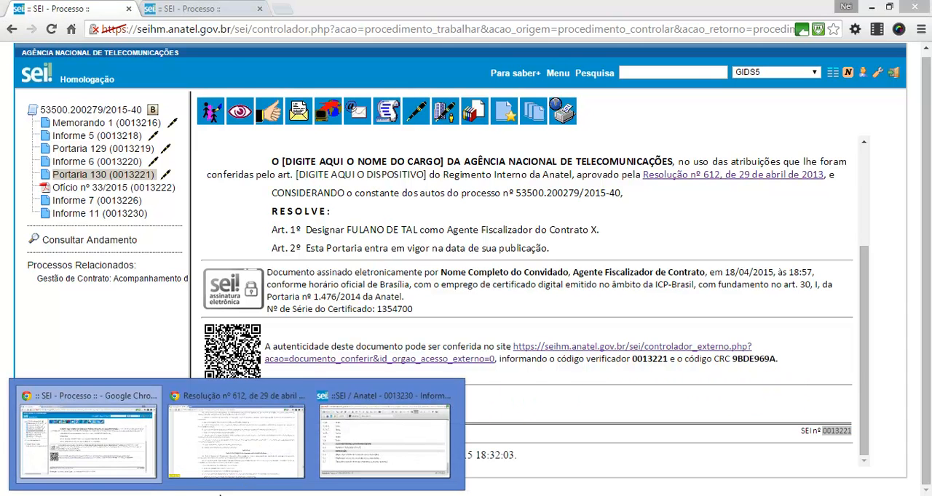
click(357, 444)
click(447, 306)
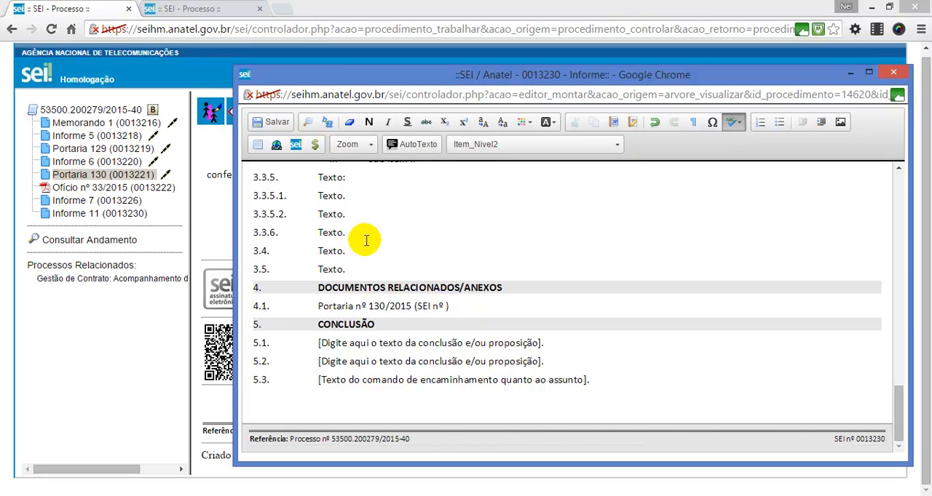
Step: Insert a SEI document link to protocol 0013221 after "SEI nº" in item 4.1, then save and close Informe 11
click(297, 146)
key(ctrl+v)
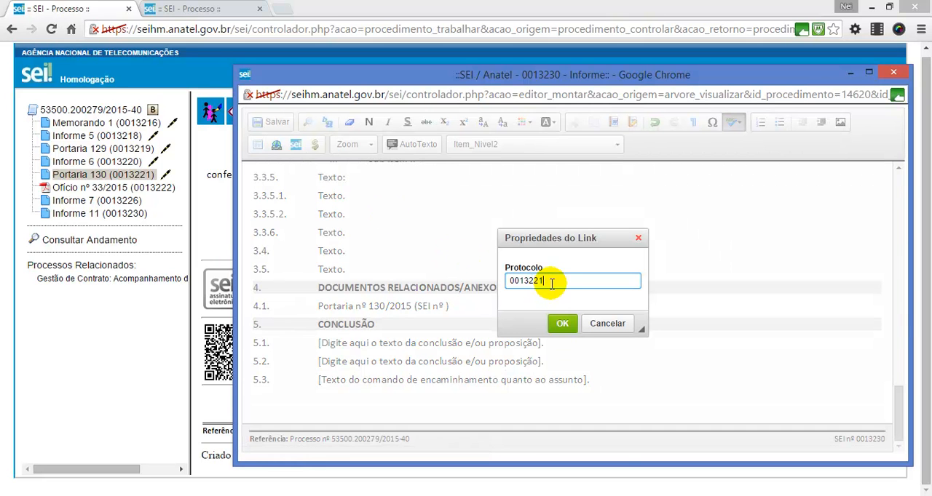
click(562, 326)
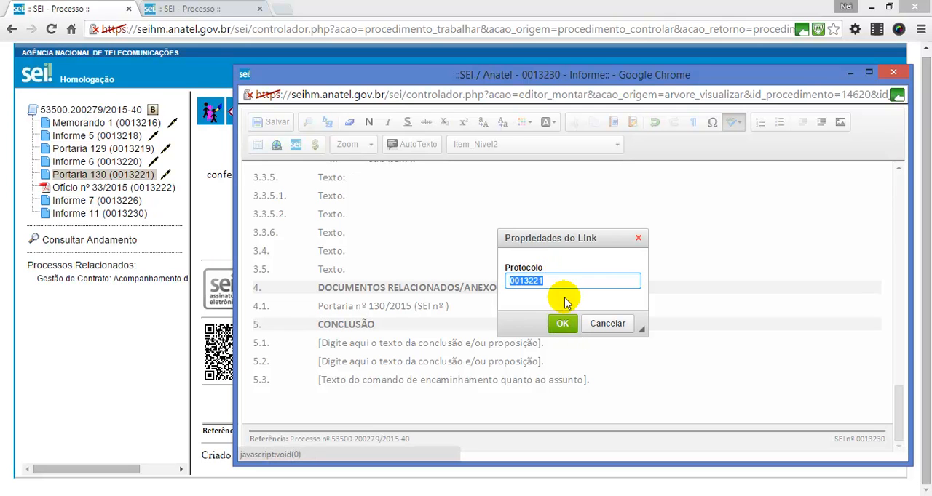
click(563, 325)
click(498, 309)
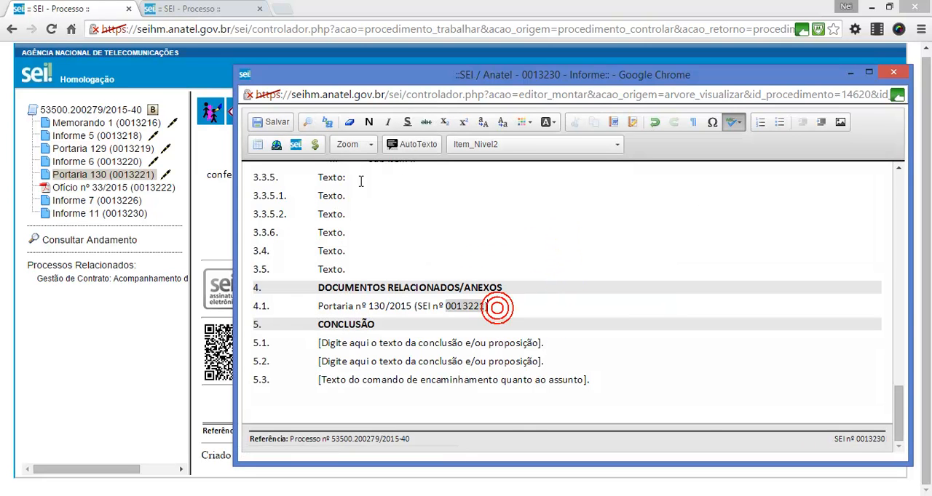
click(280, 121)
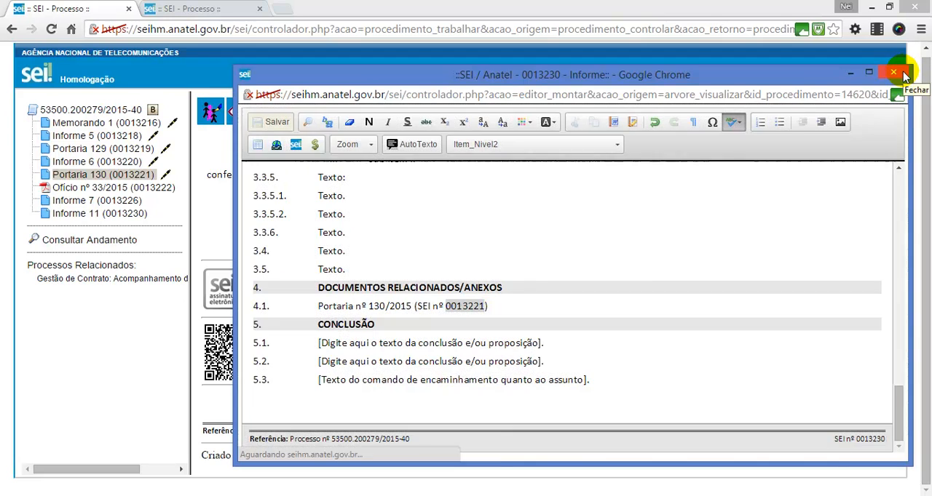
click(903, 74)
Step: Test the Portaria nº 130/2015 link in Informe 11's related documents section and close the document it opens
click(126, 178)
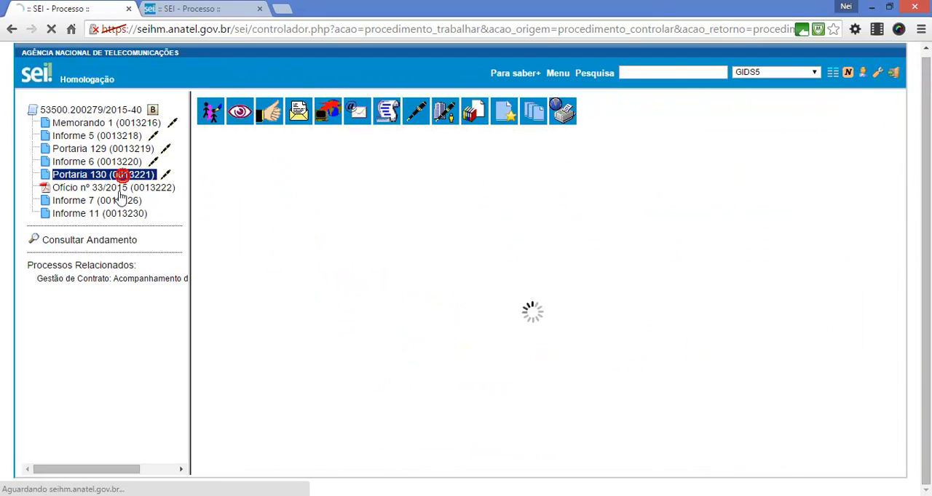
click(100, 213)
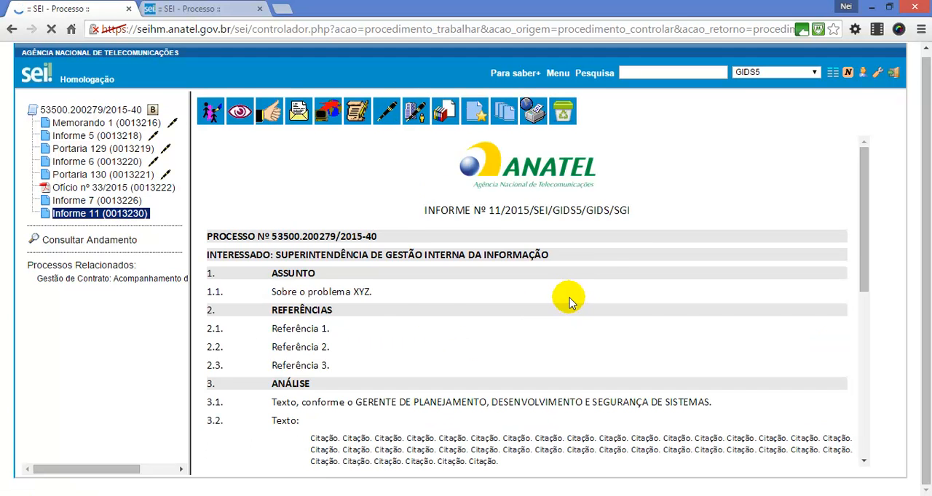
scroll(575, 309, down, 15)
scroll(562, 309, down, 5)
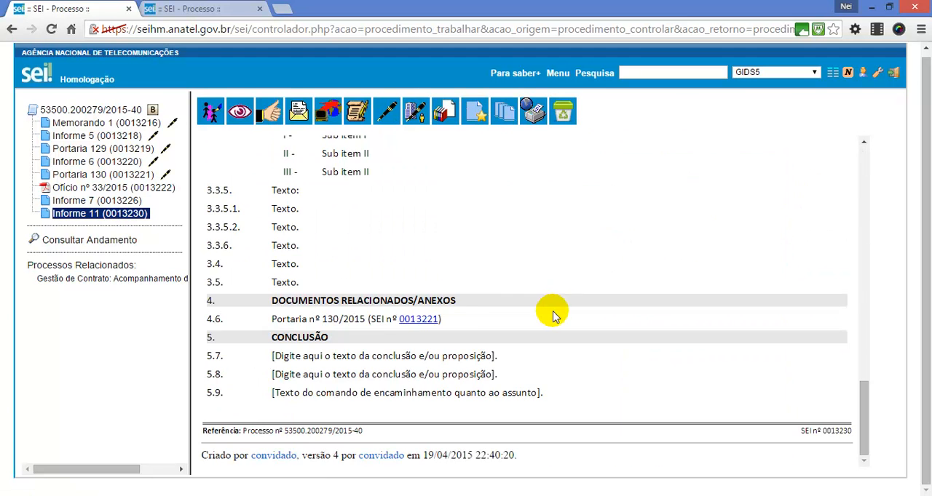
click(413, 321)
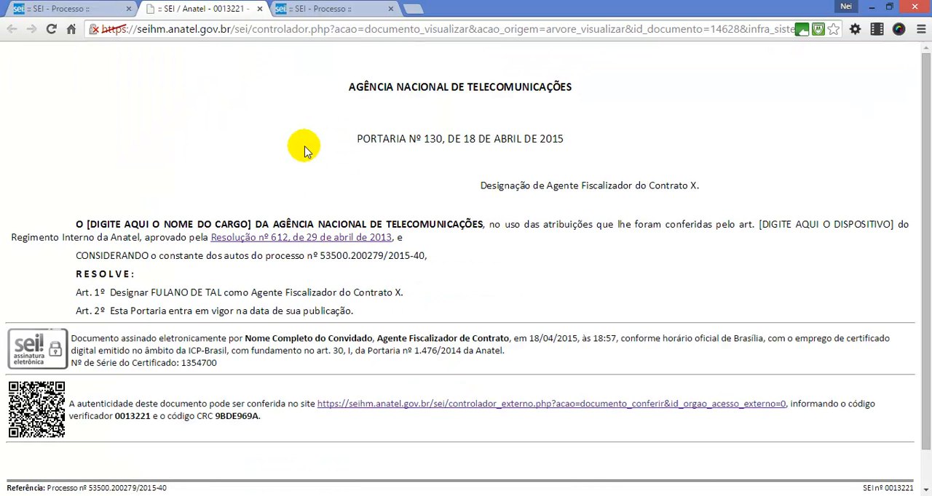
click(260, 9)
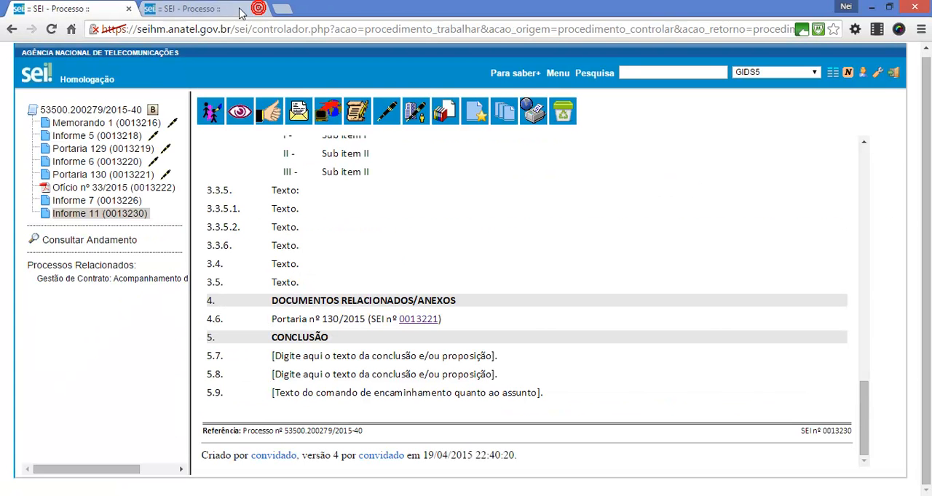
Step: Open Informe 11 for editing in a maximized editor window
click(135, 218)
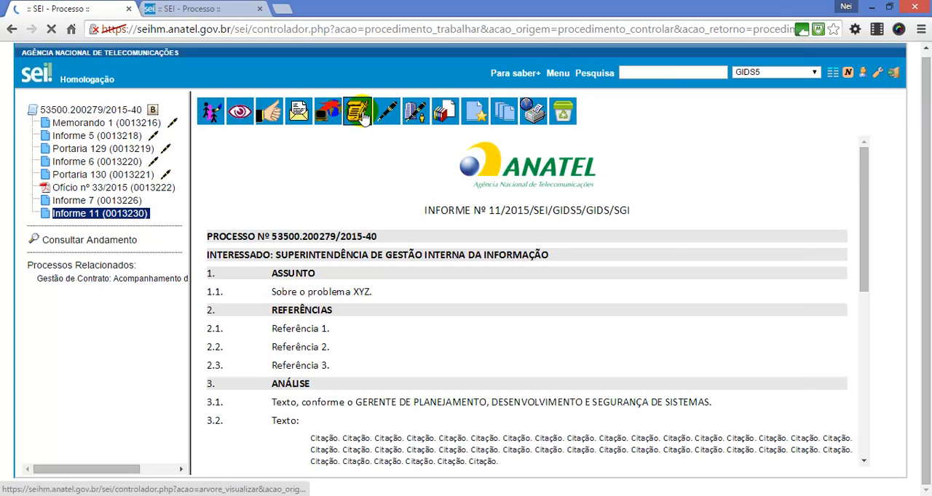
click(362, 116)
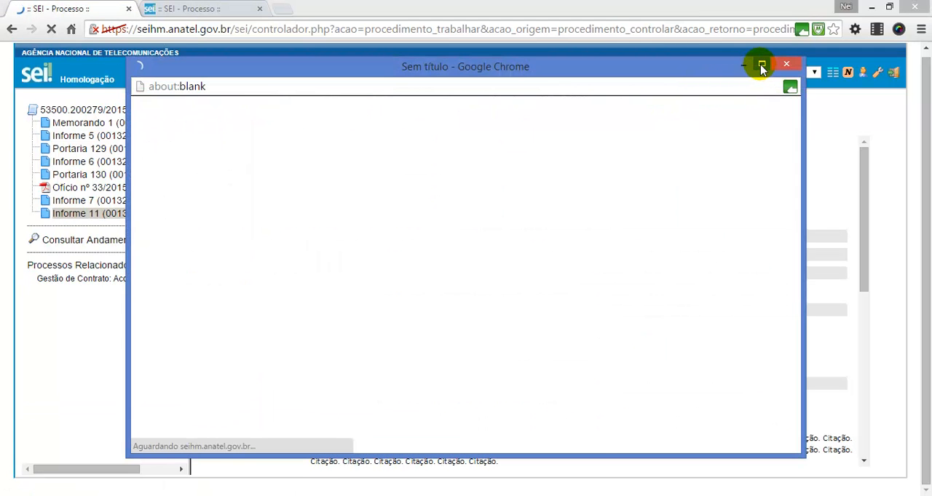
click(761, 66)
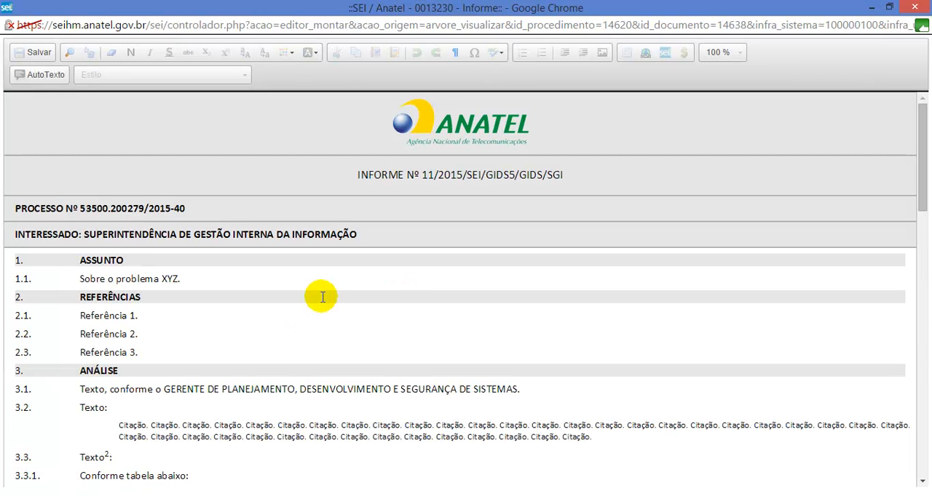
Step: Examine the paragraph styles used by the references, numbered items, indicator table and citations in Informe 11
click(245, 283)
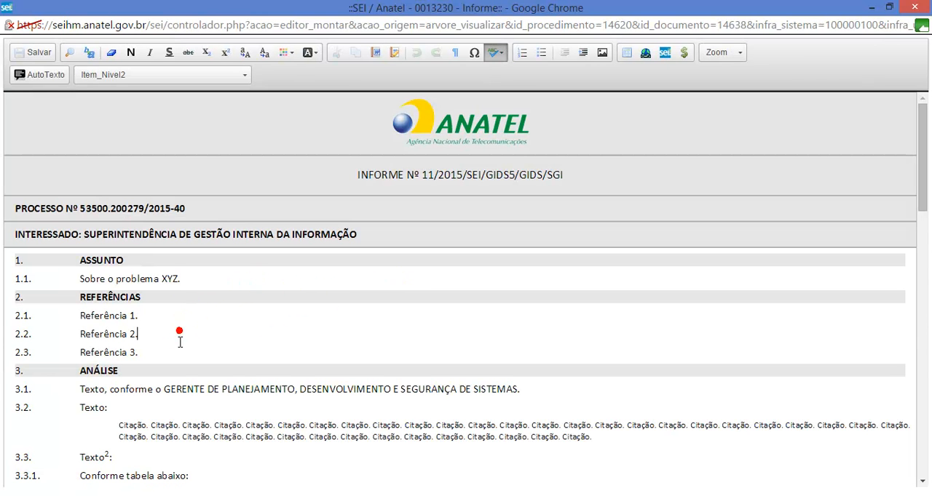
scroll(545, 407, down, 3)
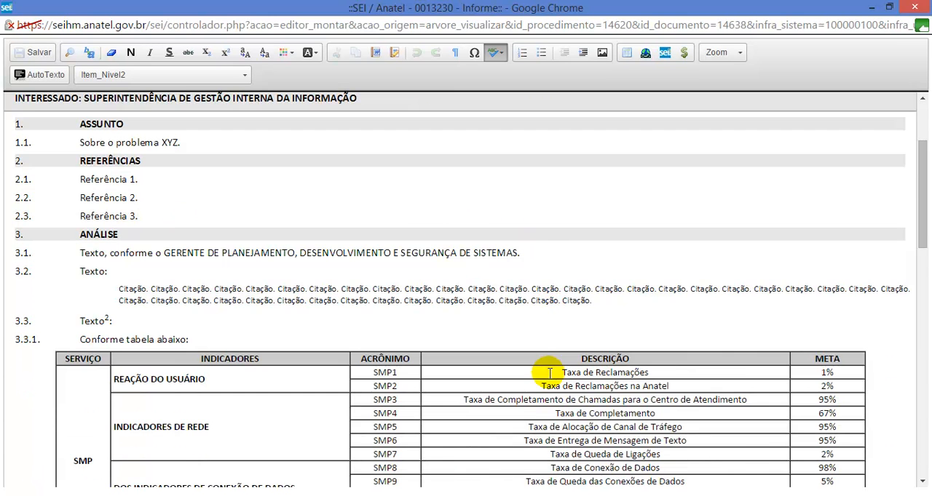
scroll(503, 317, down, 6)
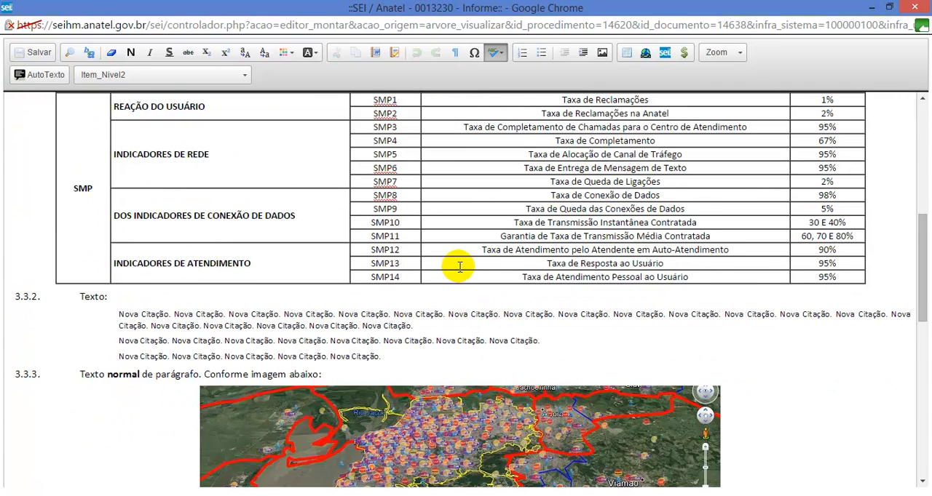
scroll(453, 268, up, 2)
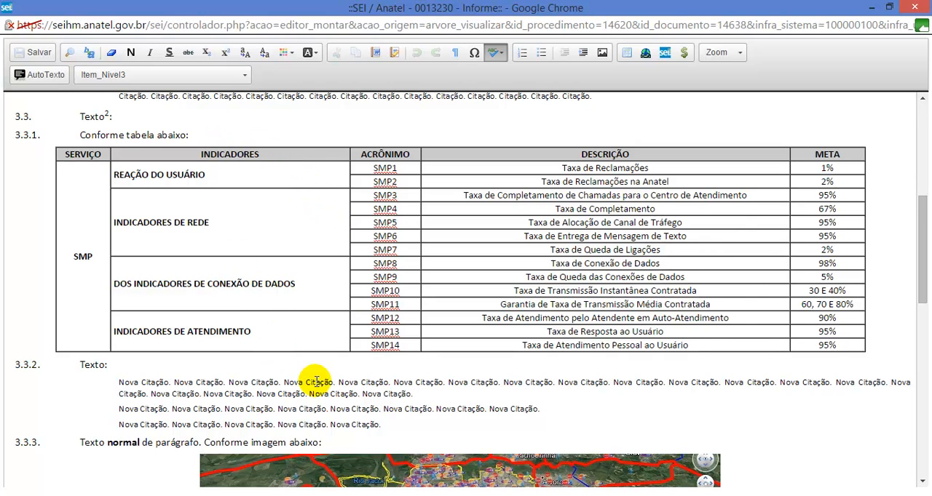
click(211, 363)
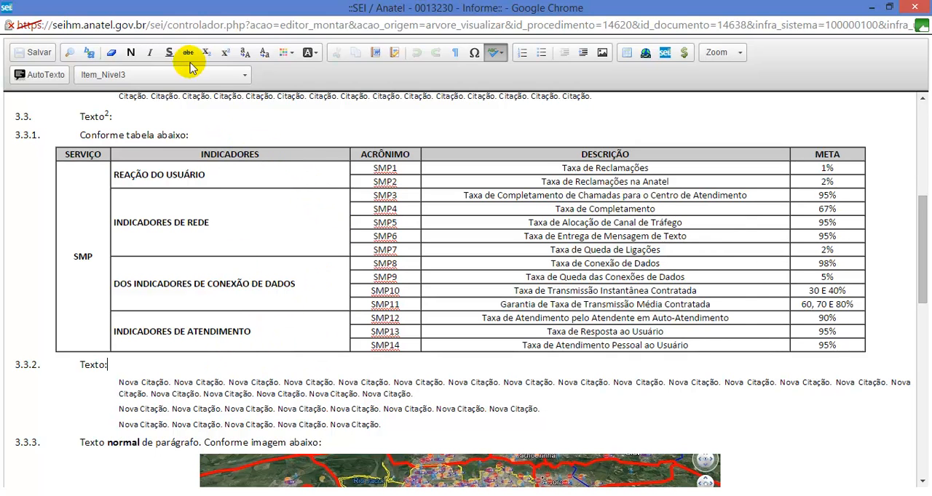
click(219, 154)
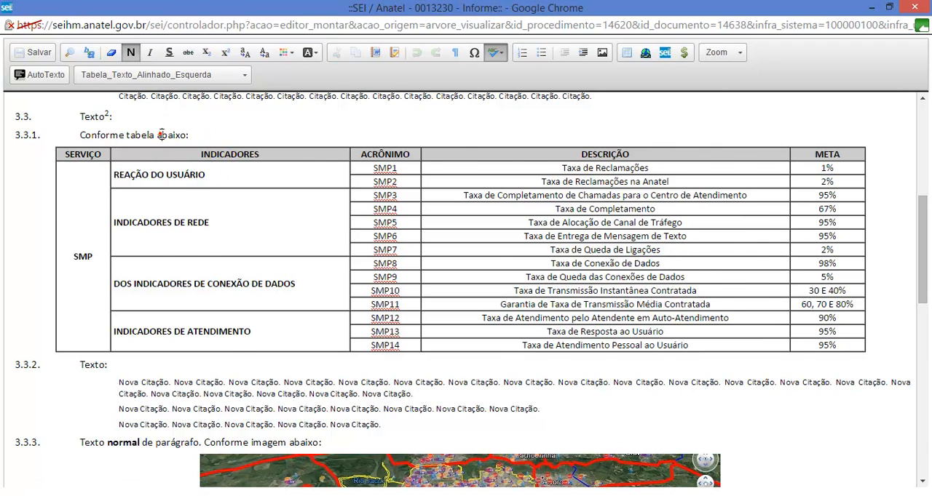
click(160, 135)
scroll(179, 165, up, 1)
click(141, 141)
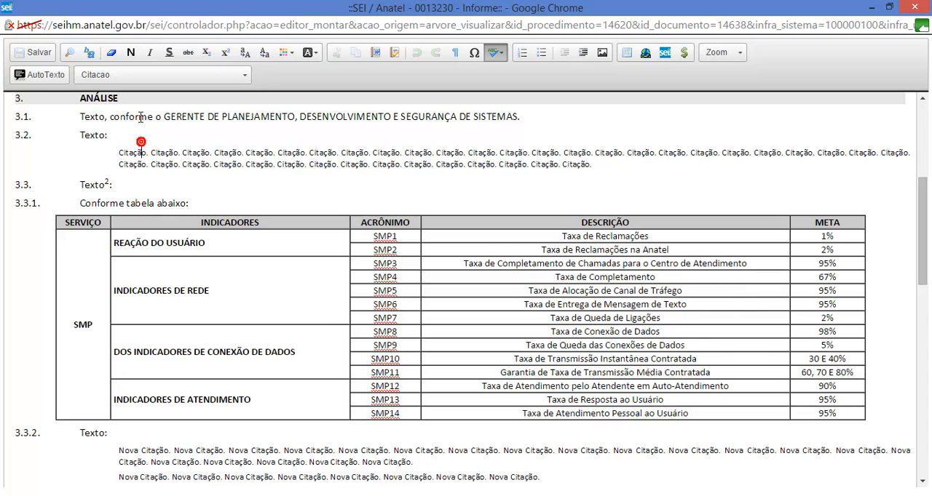
scroll(124, 173, down, 6)
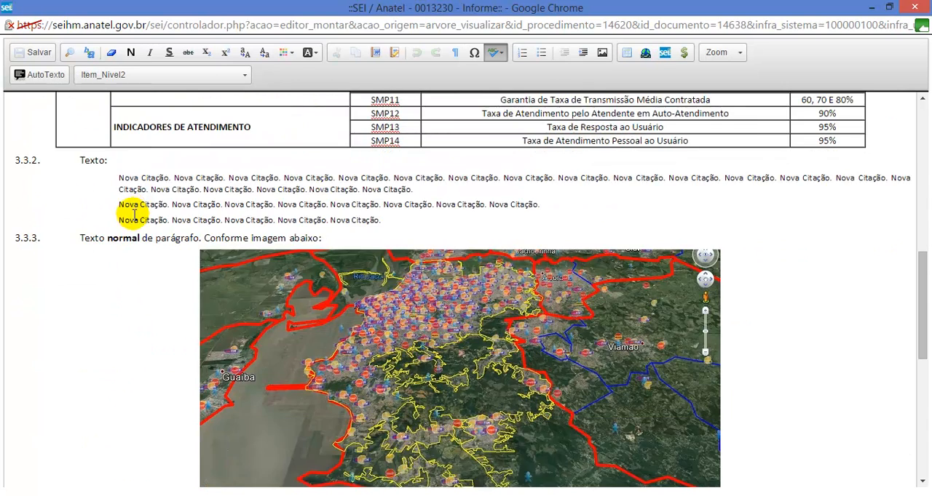
Step: Add the item "Novo item." directly after item 3.3.5.1, then save and close Informe 11
scroll(132, 227, down, 3)
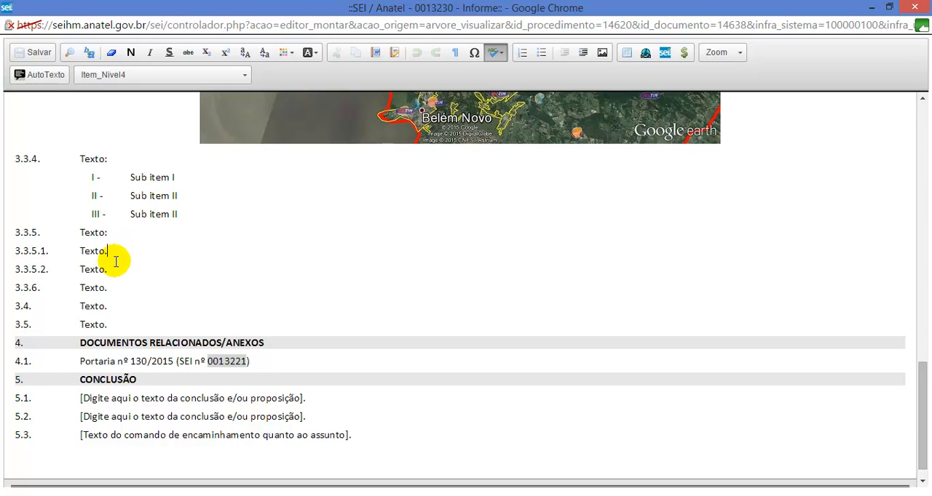
key(Return)
text(Novo item.)
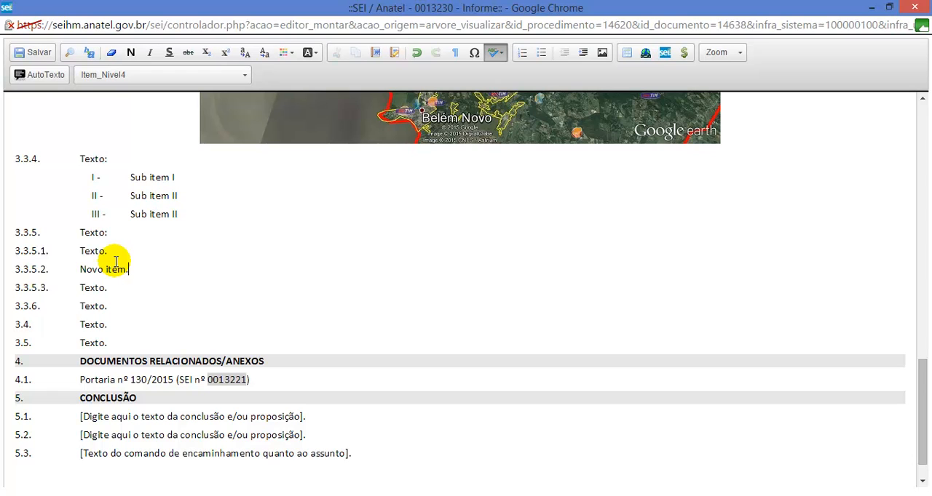
click(48, 56)
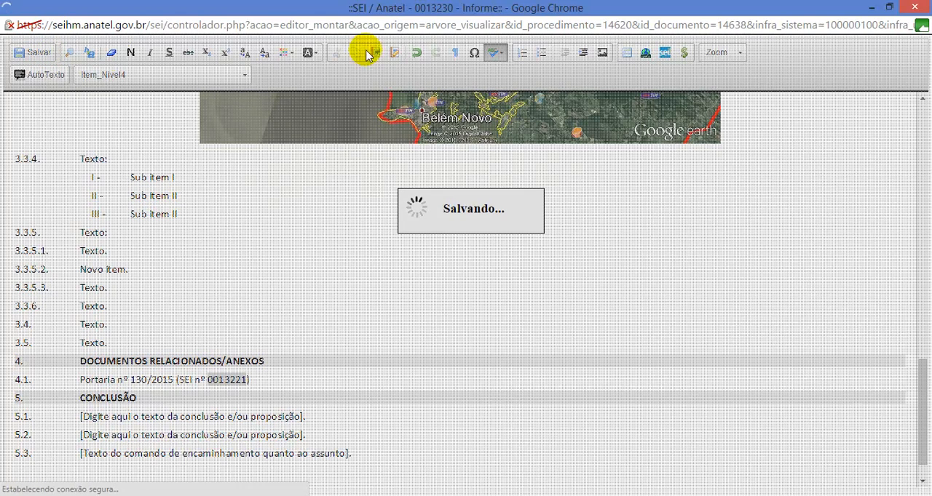
mouse_move(920, 6)
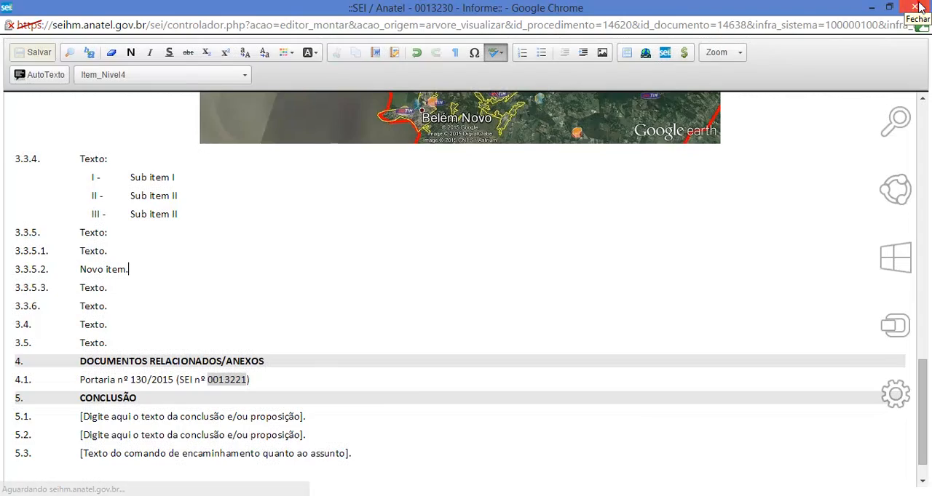
click(920, 6)
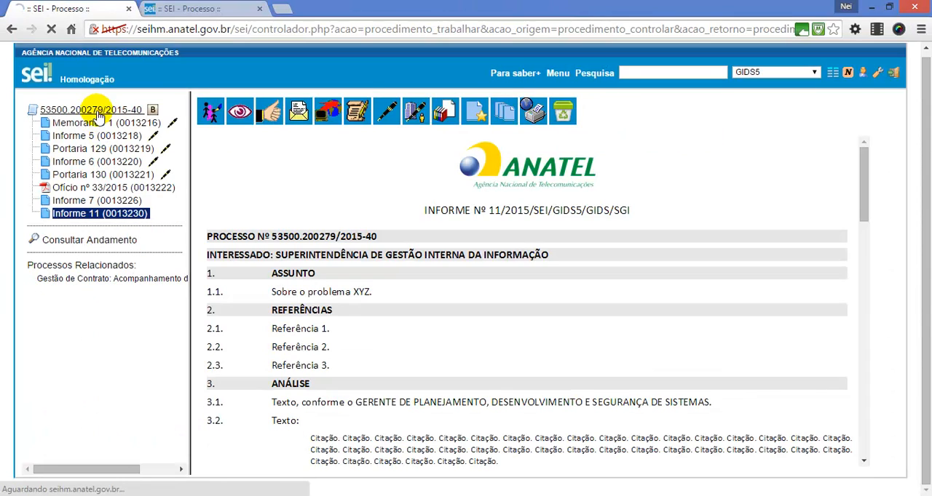
Step: Start generating a new Ofício document in process 53500.200279/2015-40
click(97, 109)
click(210, 111)
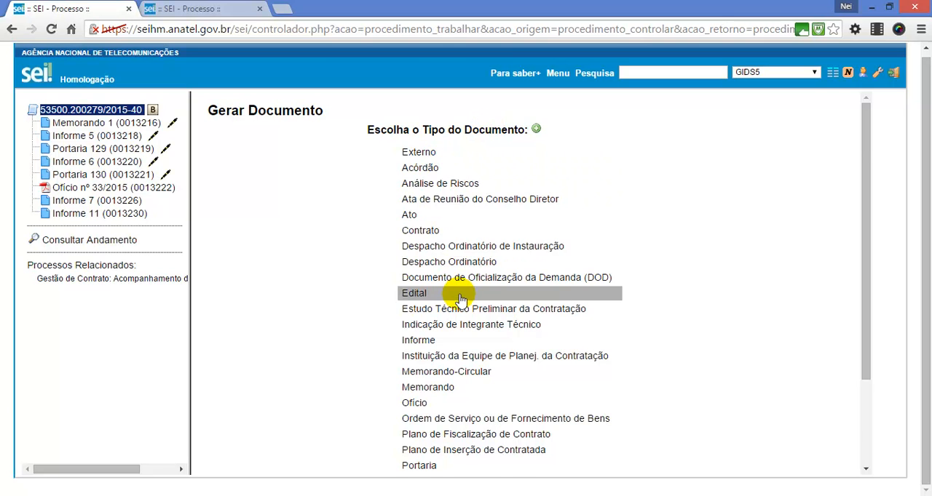
scroll(444, 313, down, 2)
click(434, 339)
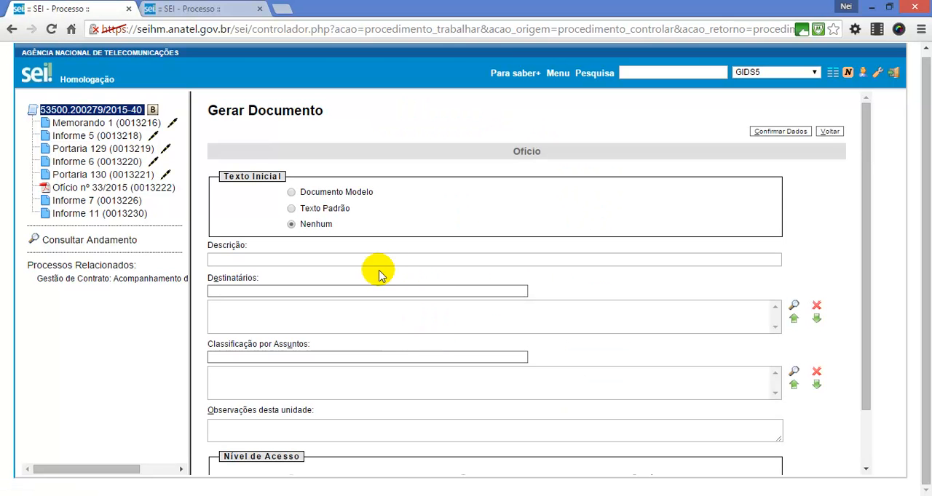
Step: Search the recipients for "berzoini" and add Ricardo Berzoini as the Ofício's recipient
click(325, 291)
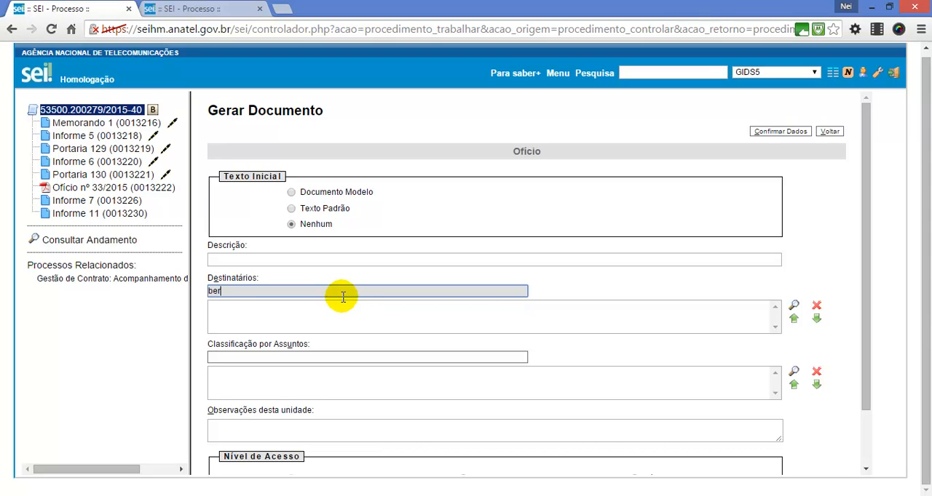
text(berzoini)
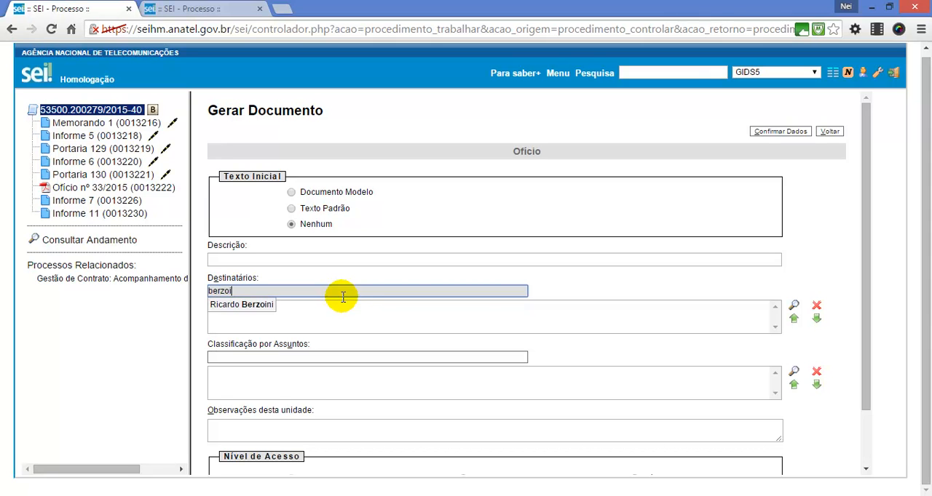
key(Down)
key(Return)
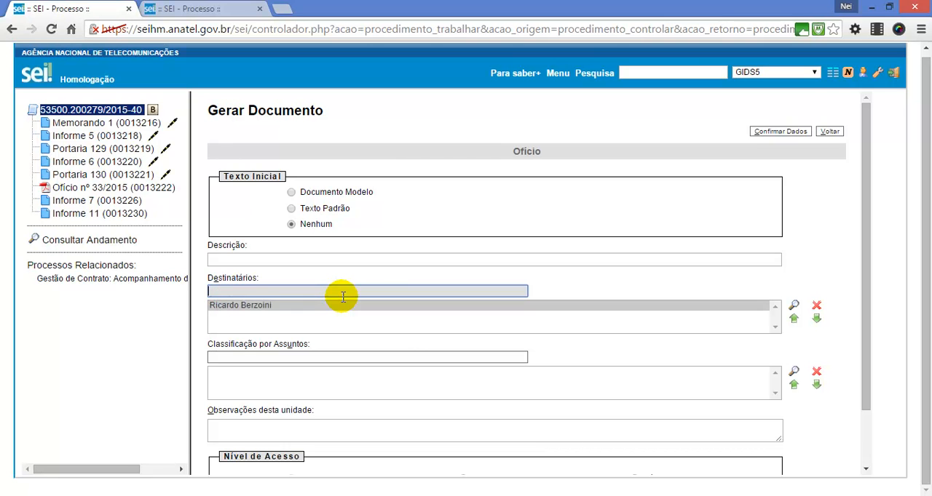
Step: Set the Ofício's access level to Público and confirm its data to create the document
scroll(343, 297, down, 2)
click(636, 413)
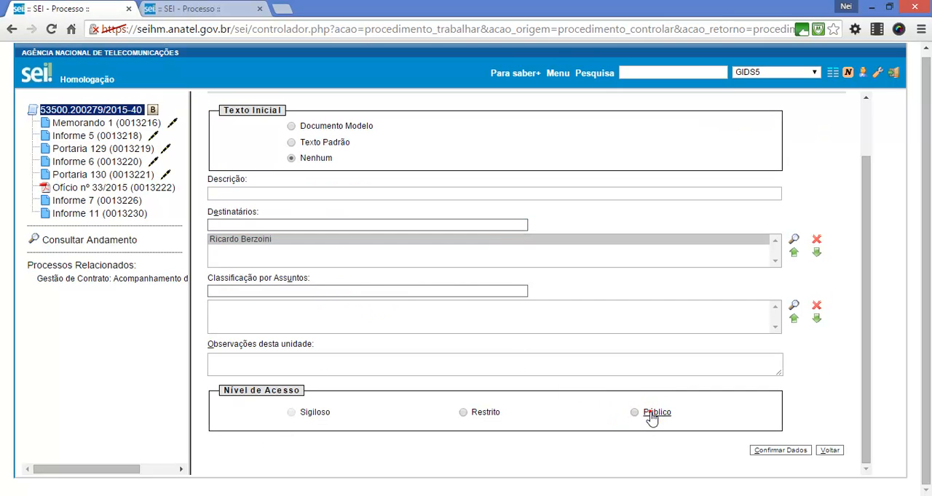
scroll(641, 400, up, 2)
scroll(641, 400, down, 2)
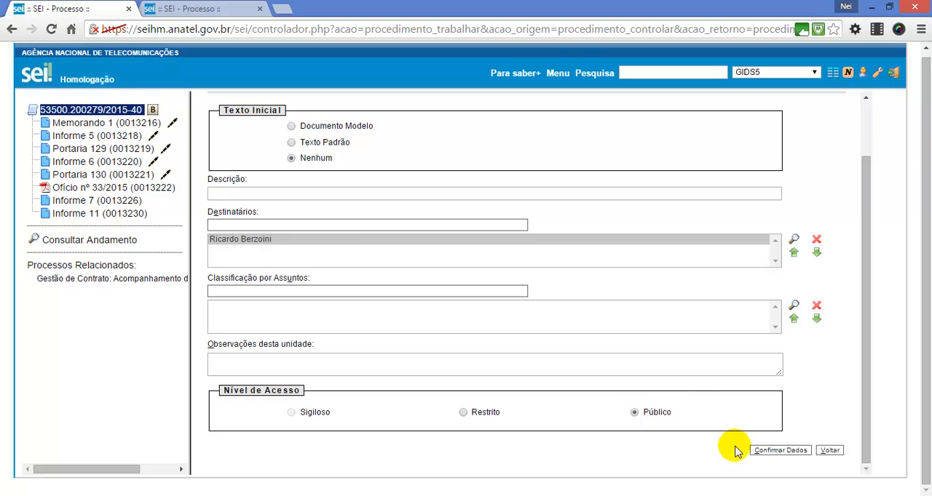
click(757, 452)
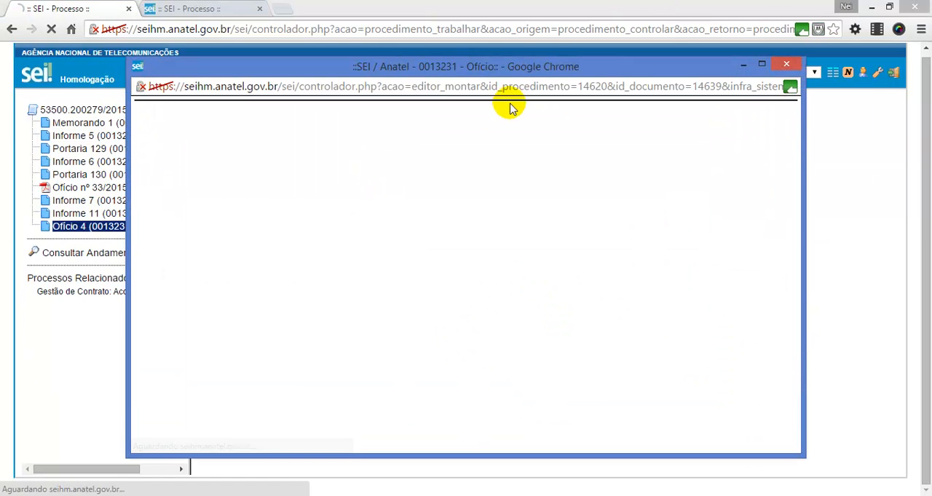
Step: Replace the entity-name placeholder in the Ofício's recipient block with "Ministério das Comunicações"
click(762, 65)
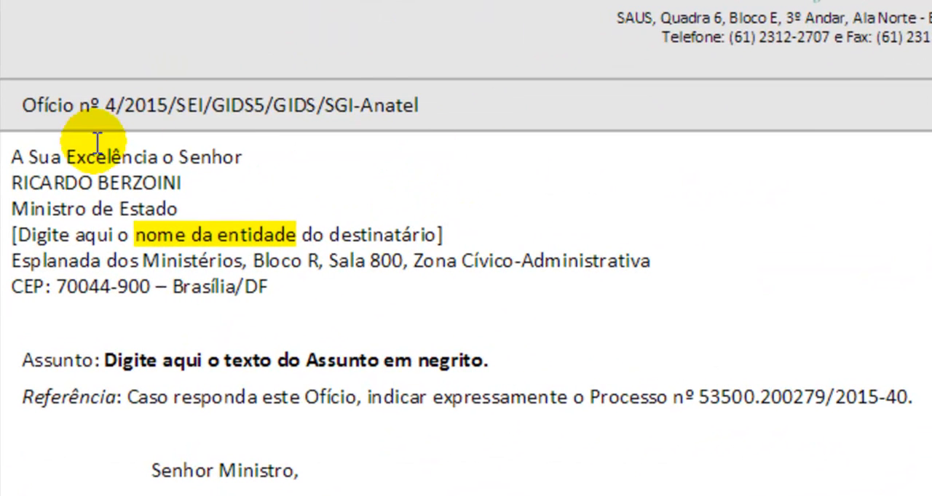
click(287, 287)
click(485, 231)
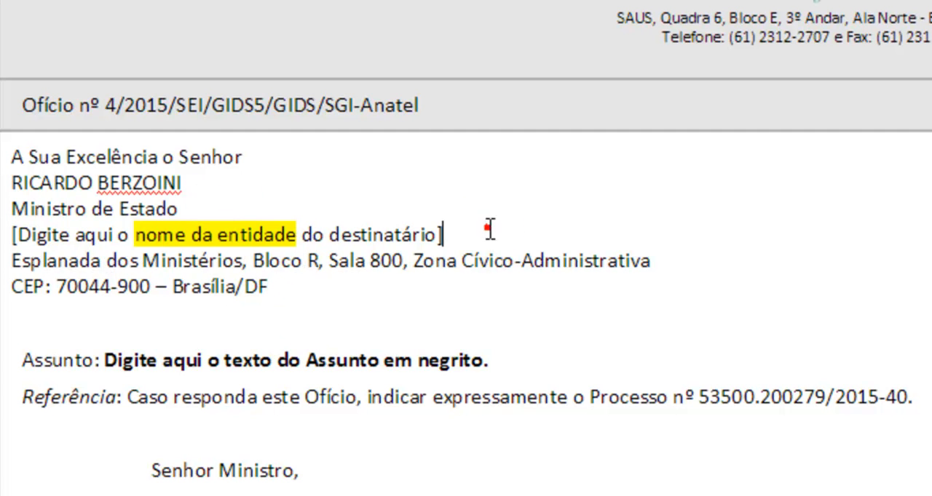
key(shift+Home)
text(Mi)
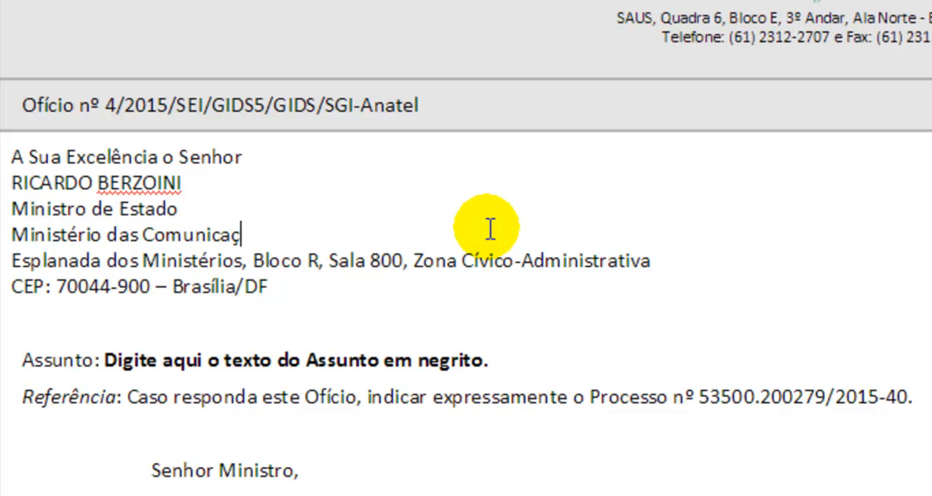
click(487, 260)
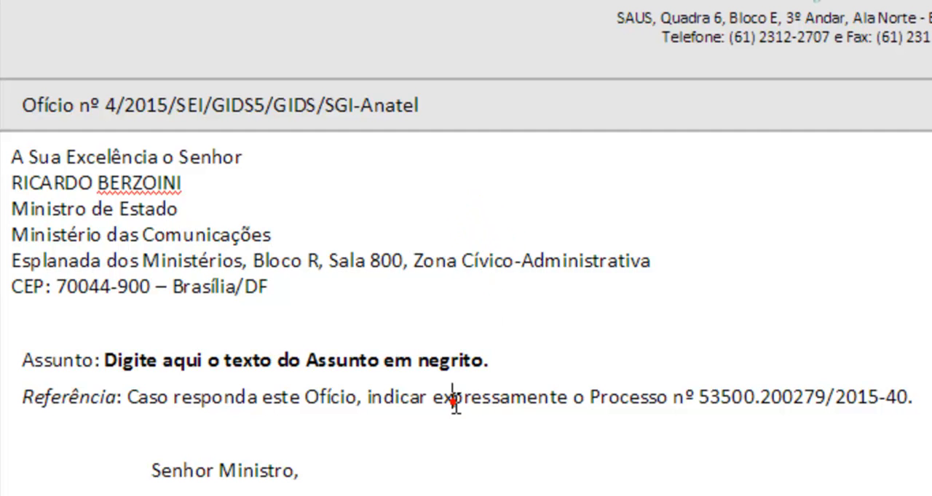
Step: Examine the Ofício's Referência line, its salutation, the numbered template items and the process reference in the footer
drag(21, 397, 931, 402)
click(929, 393)
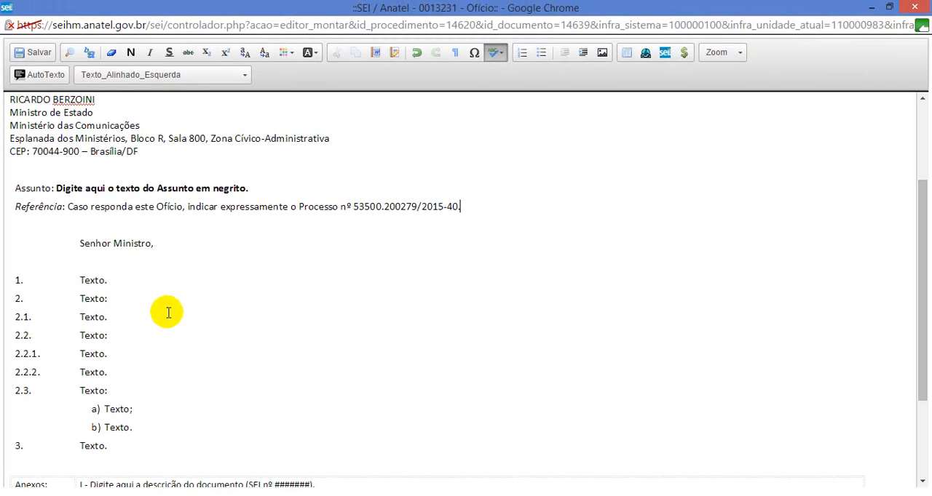
double_click(135, 243)
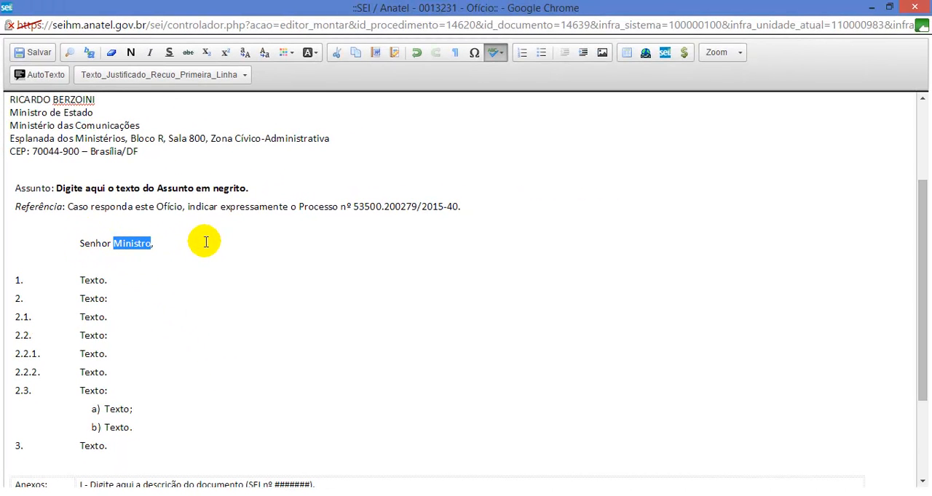
scroll(207, 248, down, 3)
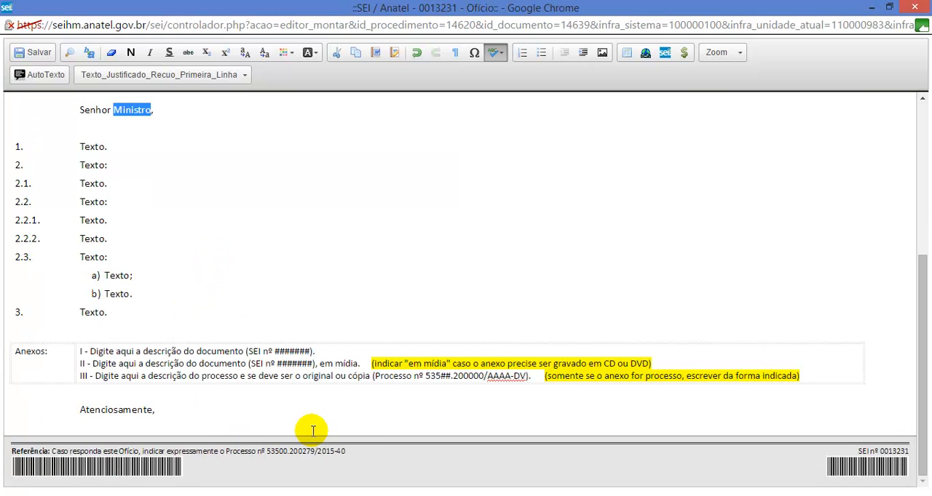
drag(346, 451, 61, 446)
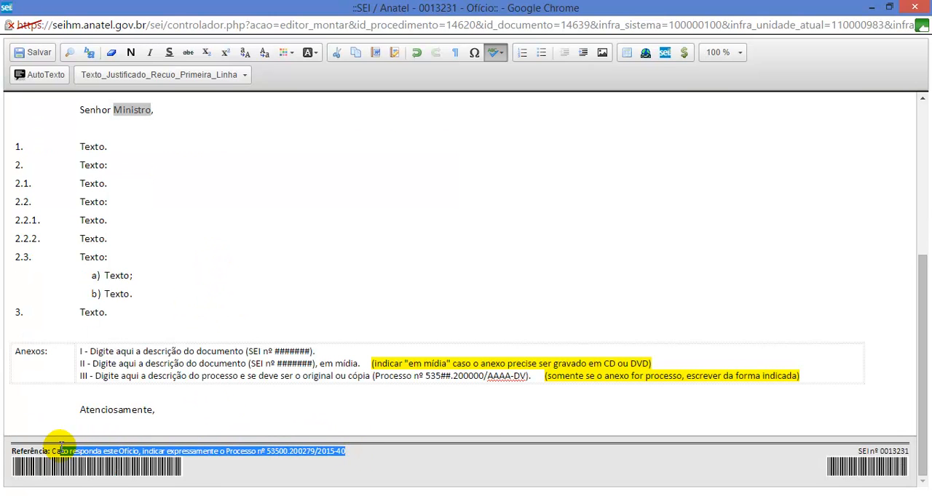
scroll(150, 333, up, 5)
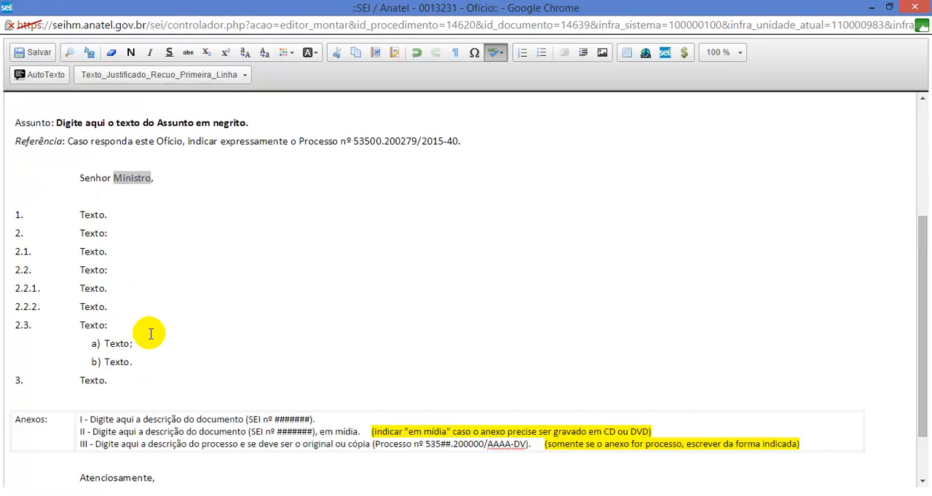
click(155, 276)
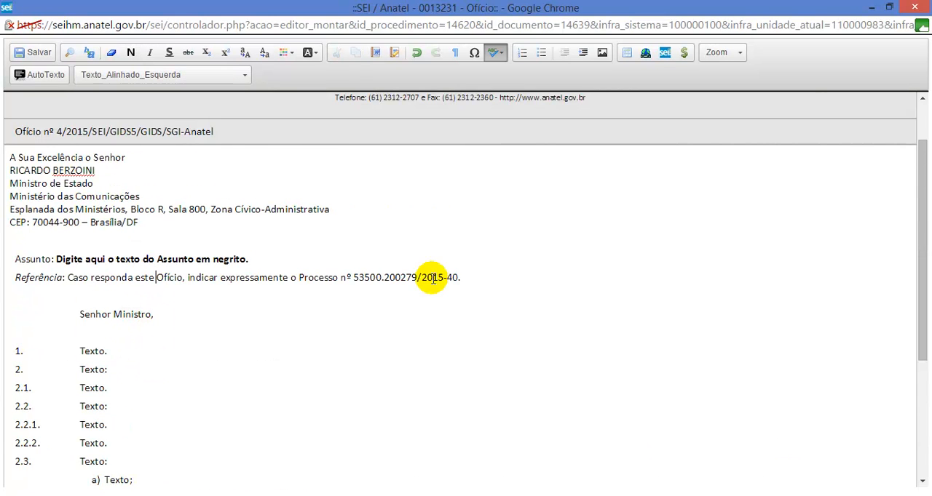
drag(476, 277, 22, 269)
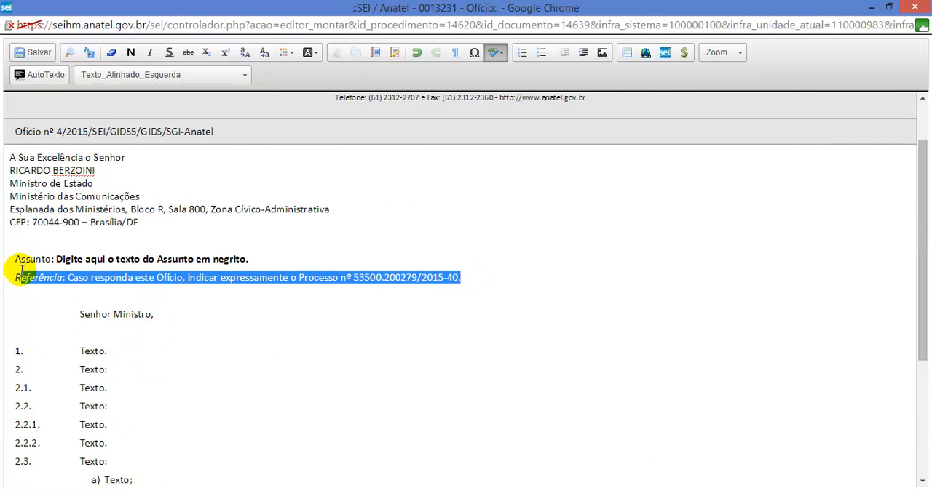
click(86, 262)
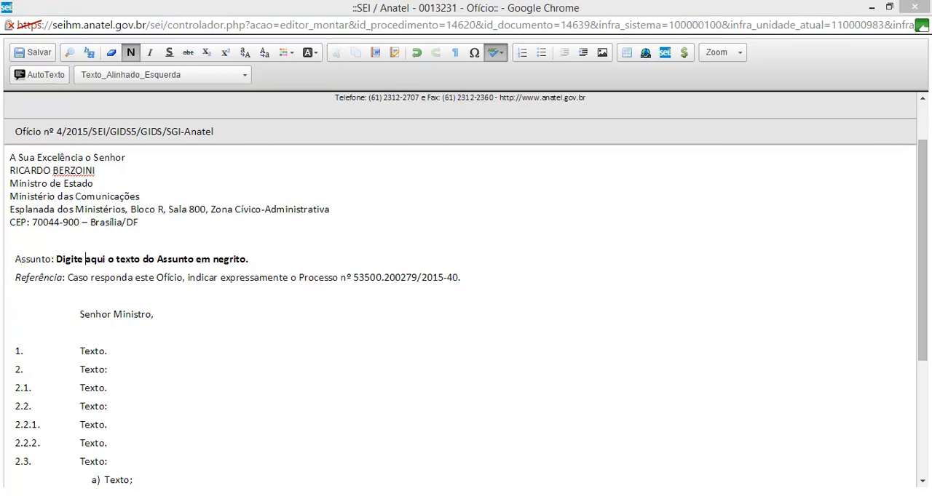
scroll(181, 466, down, 1)
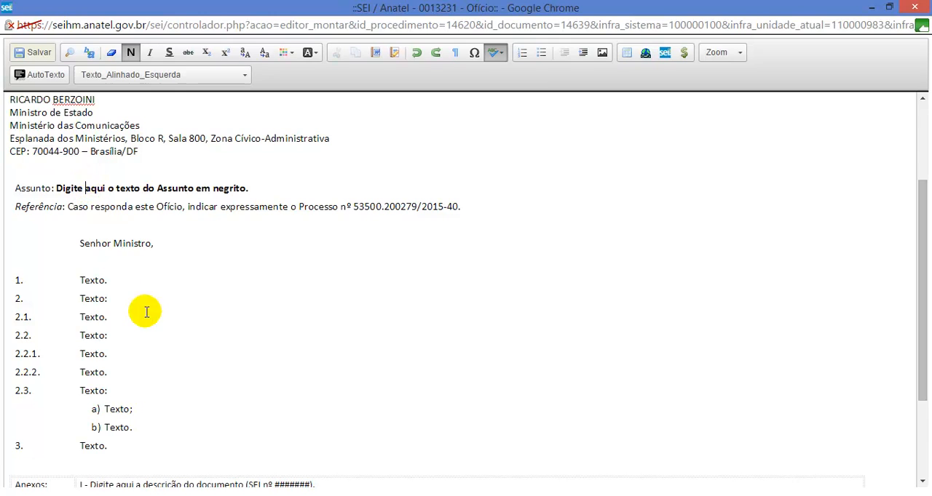
Step: Switch to the Word document, copy the three example paragraphs meant for the Ofício, and return to the SEI editor
click(231, 495)
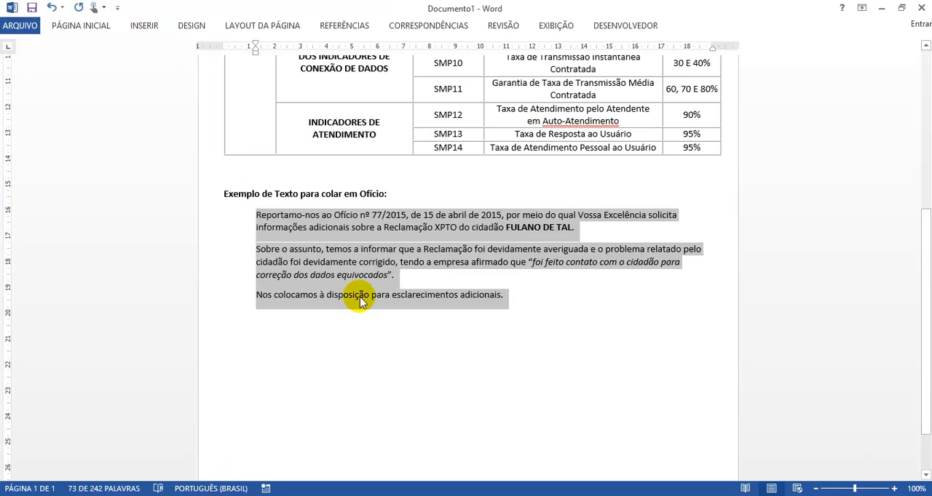
right_click(363, 244)
click(401, 274)
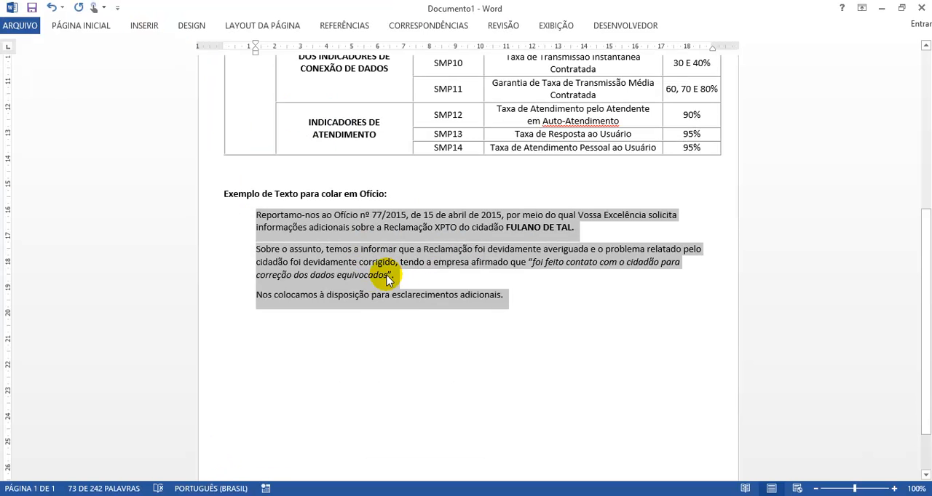
key(alt+Tab)
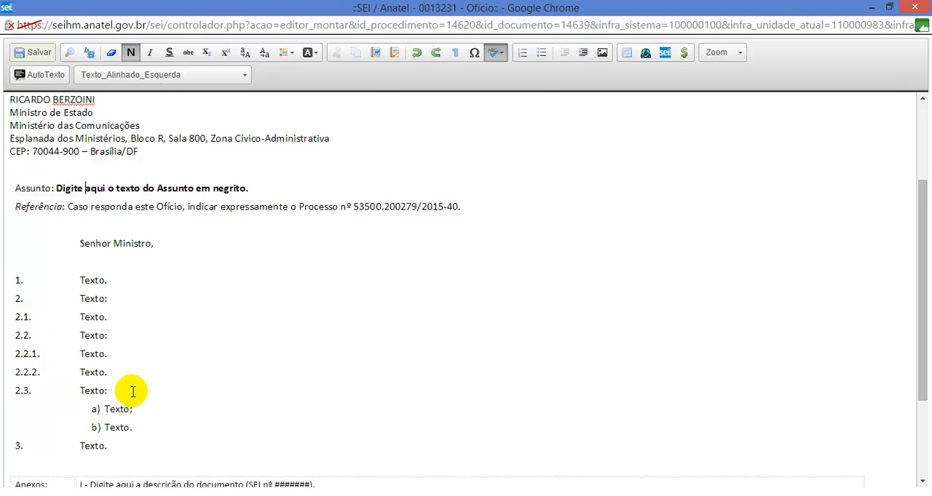
Step: Open an empty numbered paragraph before the first item and insert the copied example paragraphs there with Colar do Word
click(80, 282)
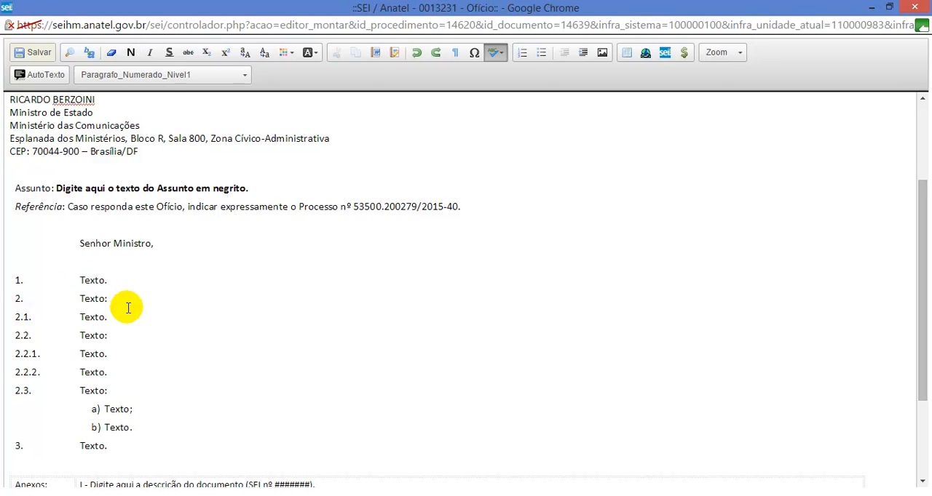
key(Return)
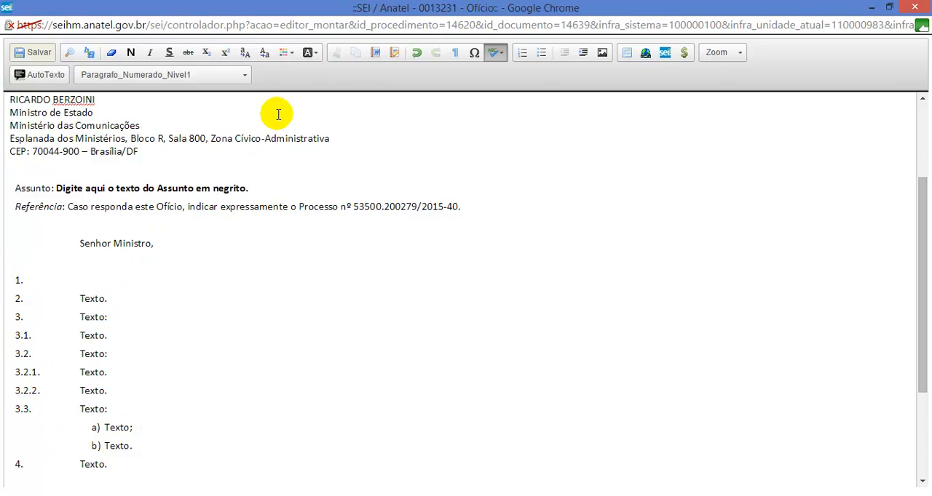
click(375, 54)
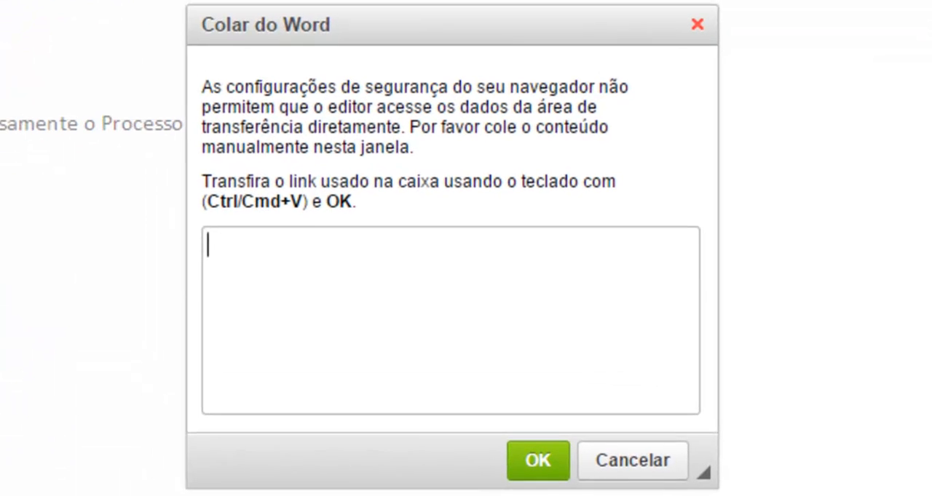
click(376, 294)
key(ctrl+v)
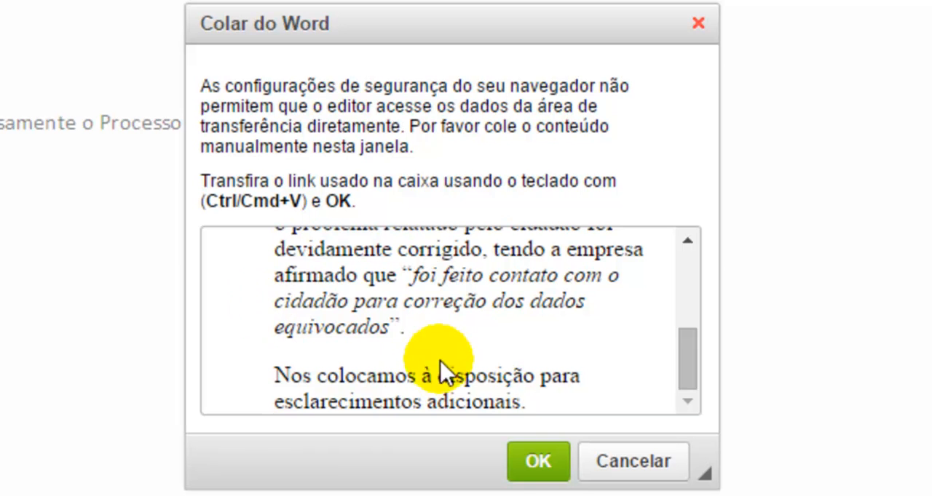
scroll(503, 284, up, 5)
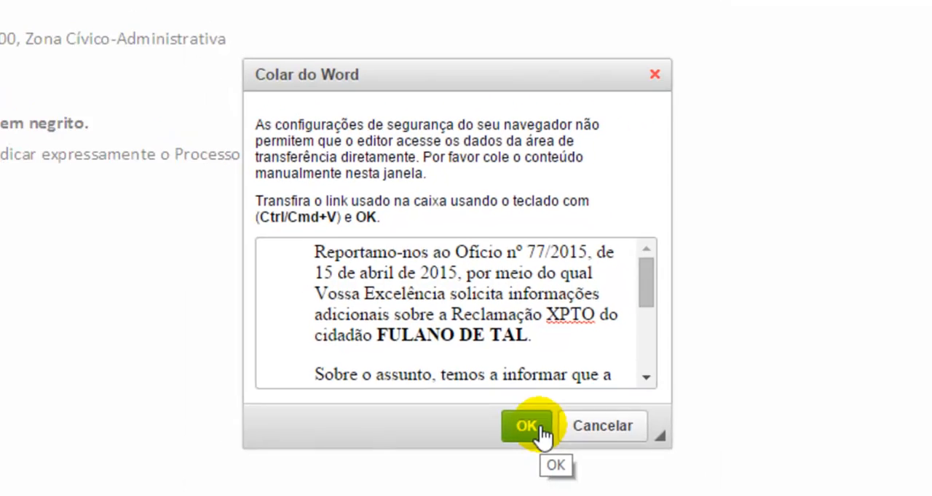
click(555, 466)
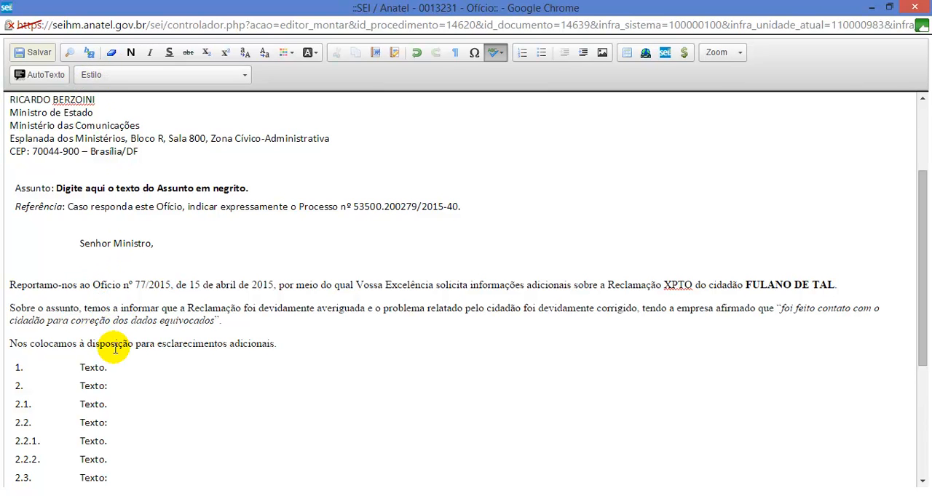
Step: Apply the Paragrafo_Numerado_Nivel1 style to each of the three pasted paragraphs
click(75, 368)
click(117, 284)
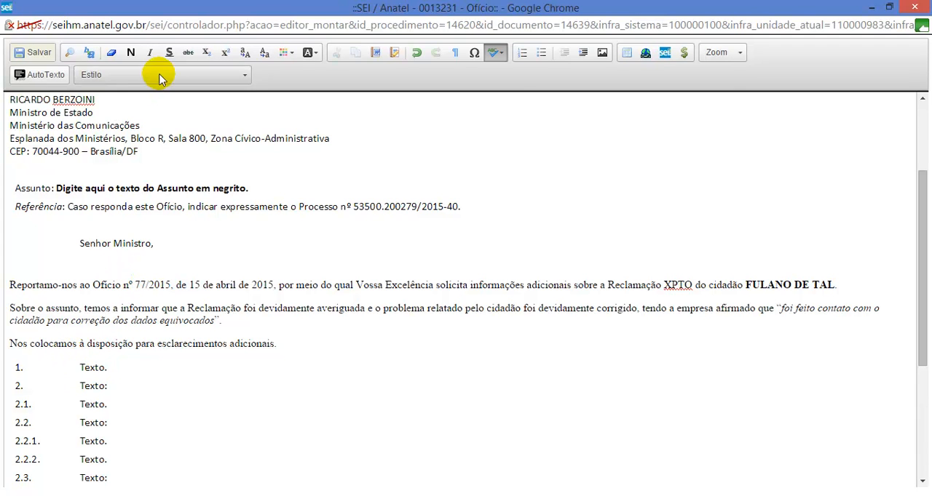
click(158, 74)
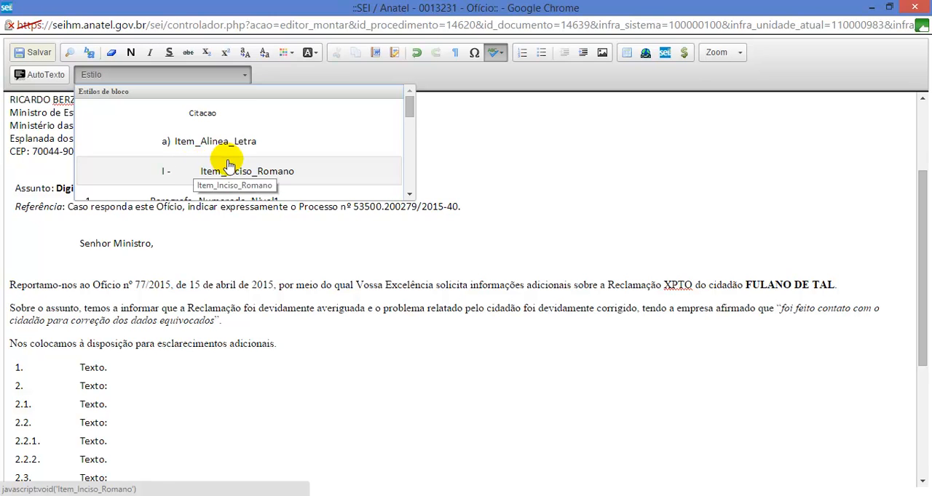
scroll(218, 166, down, 1)
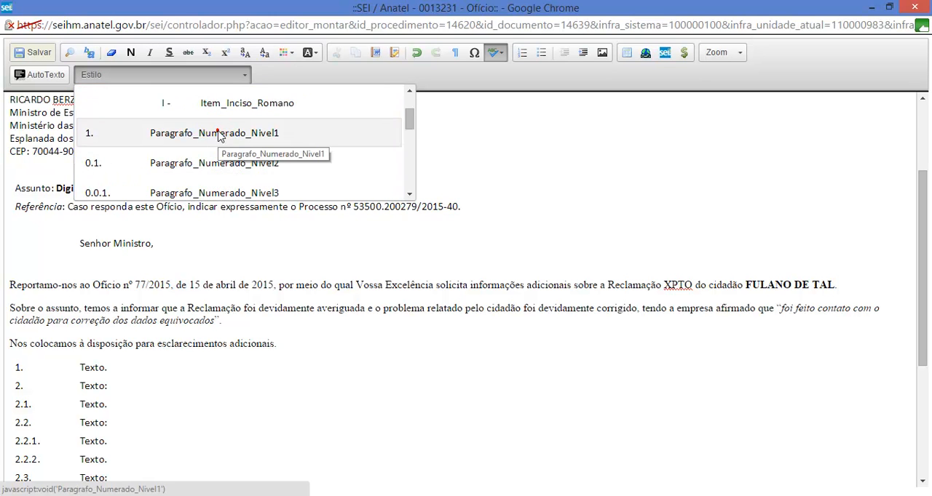
click(218, 137)
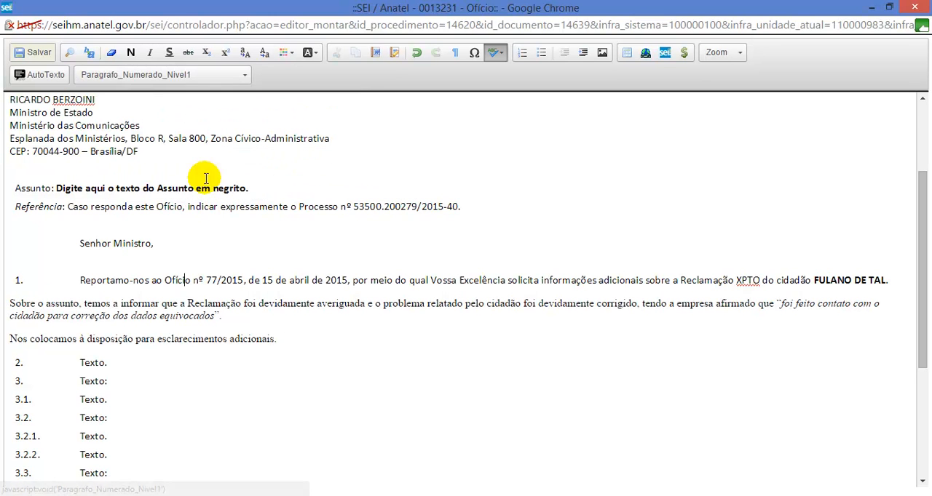
click(177, 74)
click(190, 136)
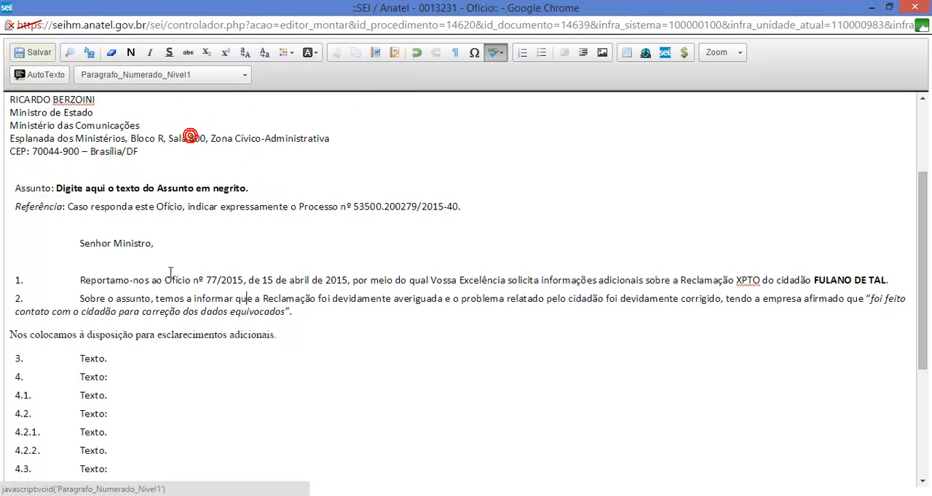
click(151, 334)
click(165, 76)
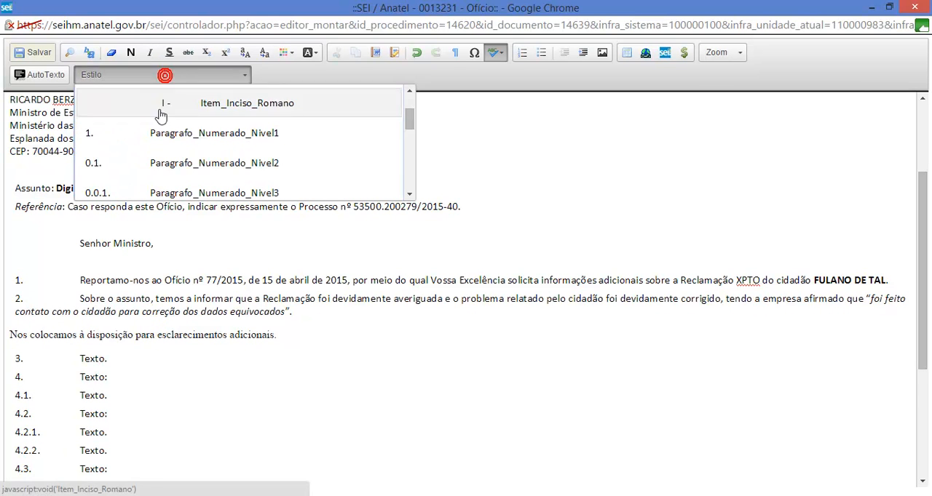
click(163, 135)
Step: Delete all leftover "Texto" template items after the third paragraph, including the empty numbered line
click(71, 349)
scroll(103, 349, down, 2)
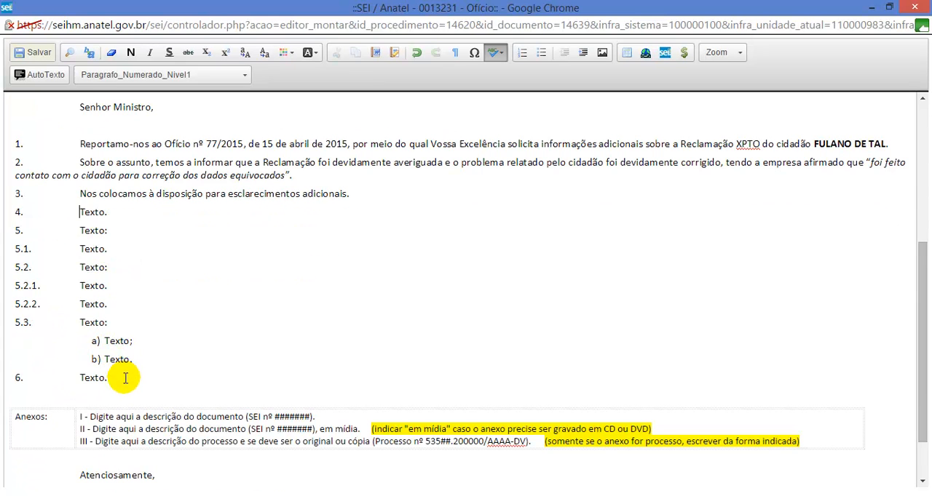
shift+click(122, 378)
key(Delete)
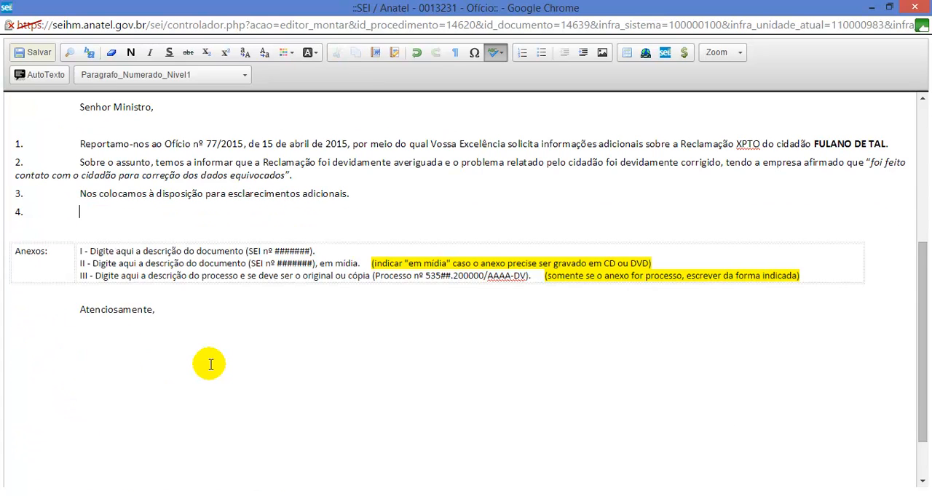
key(BackSpace)
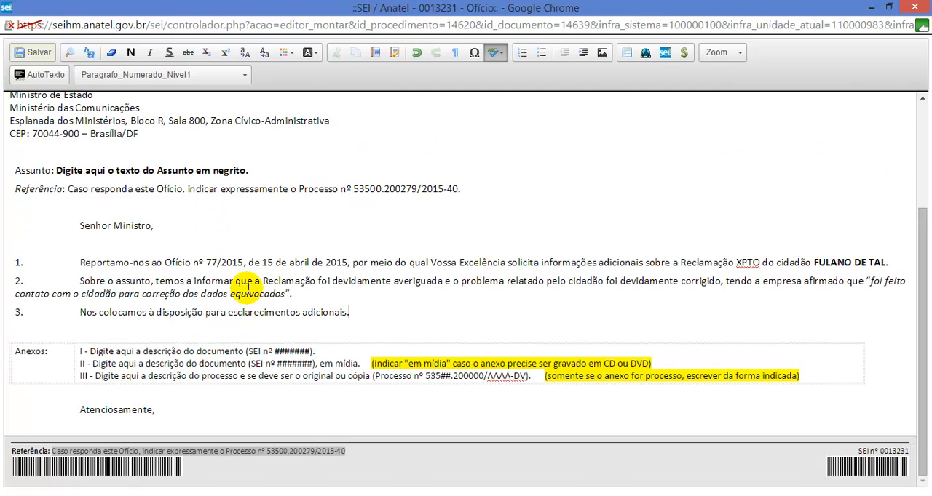
Step: Delete the Anexos table between the third paragraph and the closing "Atenciosamente,"
scroll(248, 289, up, 1)
scroll(248, 288, down, 1)
click(114, 363)
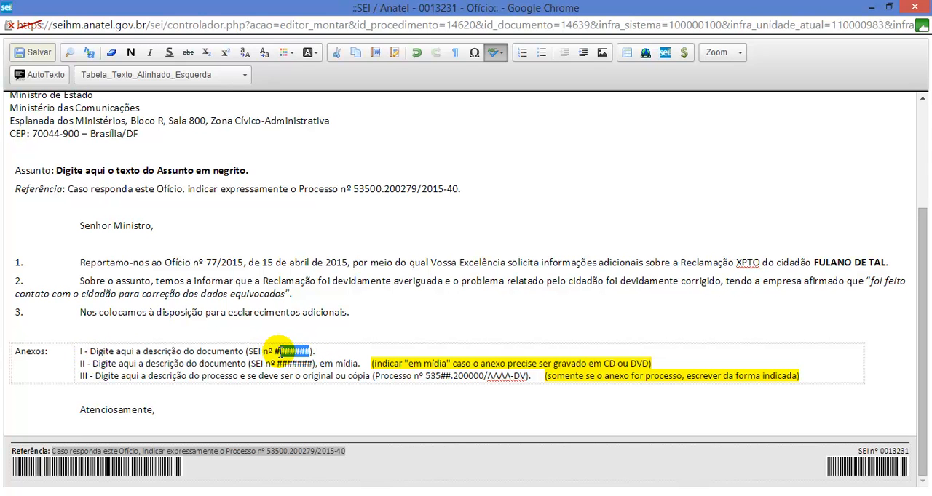
right_click(183, 354)
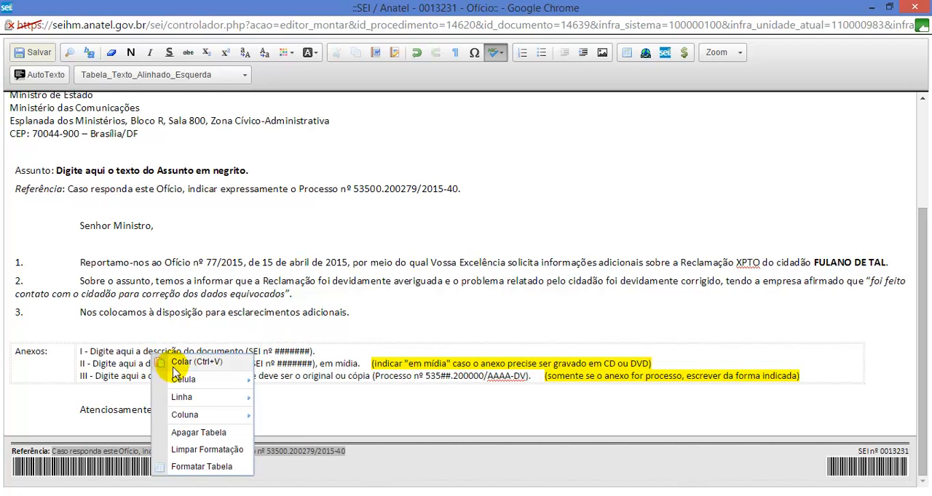
click(192, 433)
click(192, 379)
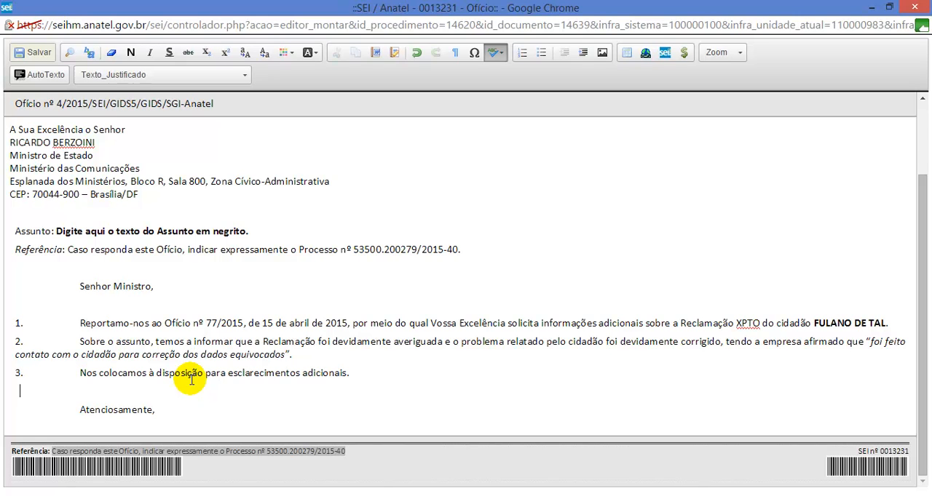
click(269, 413)
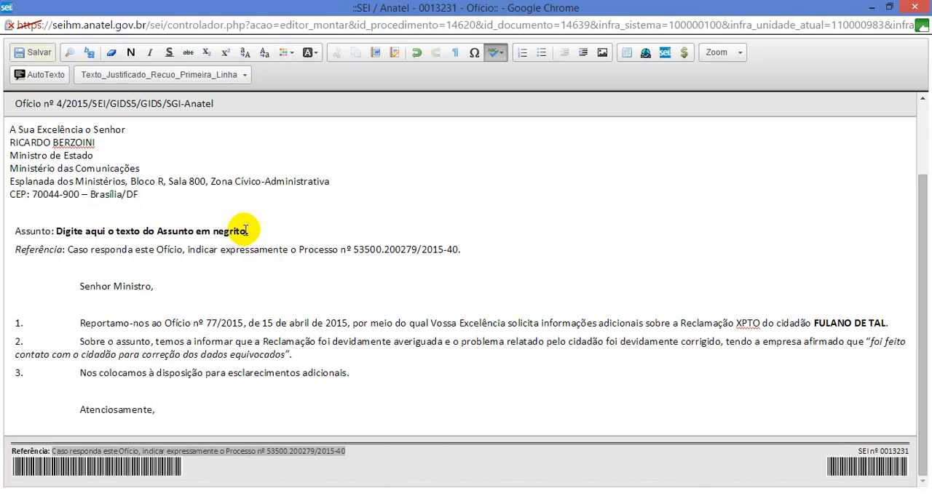
Step: Replace the Assunto placeholder text with "Resposta ao Ofício nº 77/2015." and make it bold
drag(167, 231, 57, 231)
text(A)
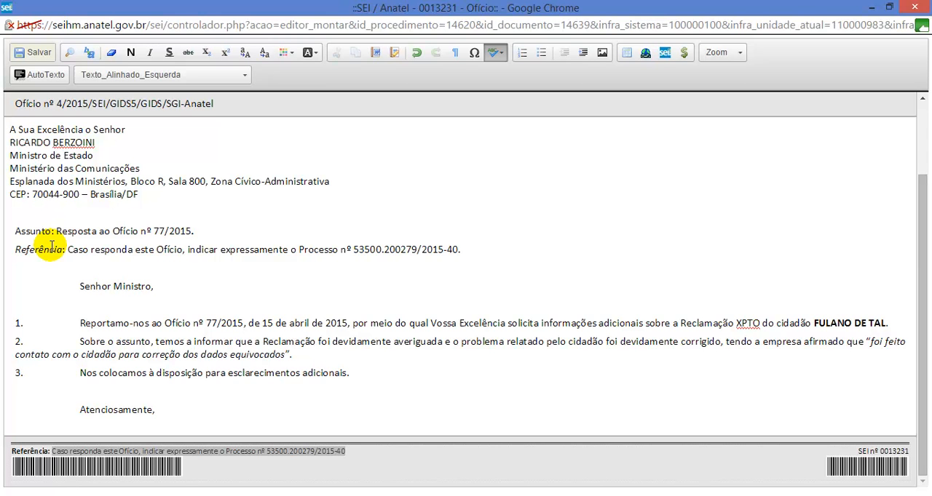
drag(201, 232, 68, 233)
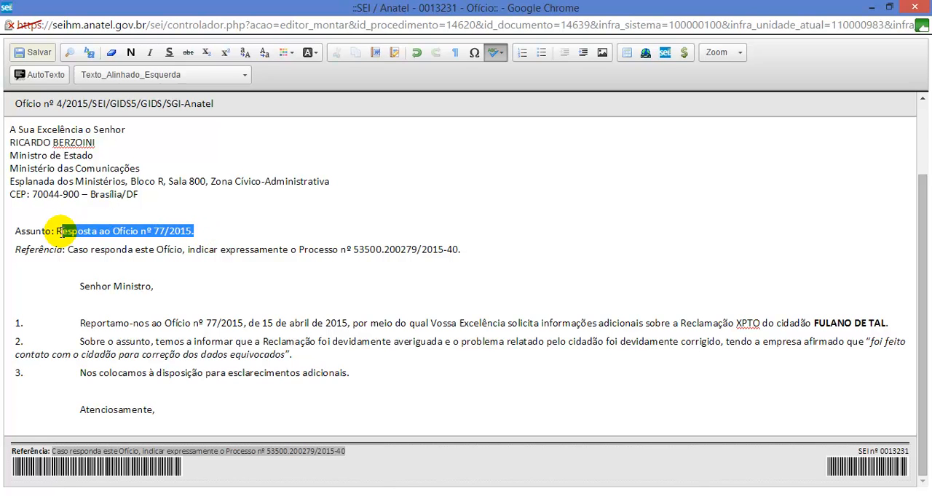
click(129, 52)
click(122, 249)
Step: Save the Ofício, check it from the letterhead down to the closing, and close its editor window
click(36, 52)
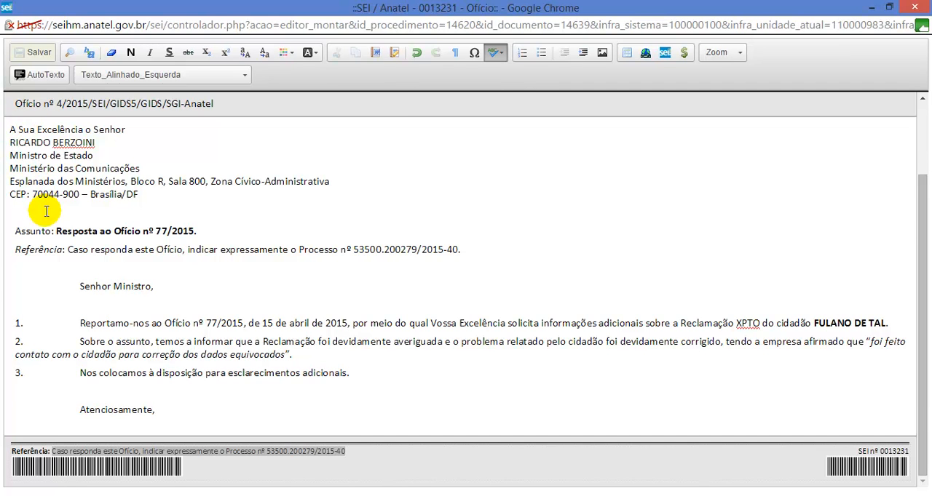
scroll(46, 211, up, 2)
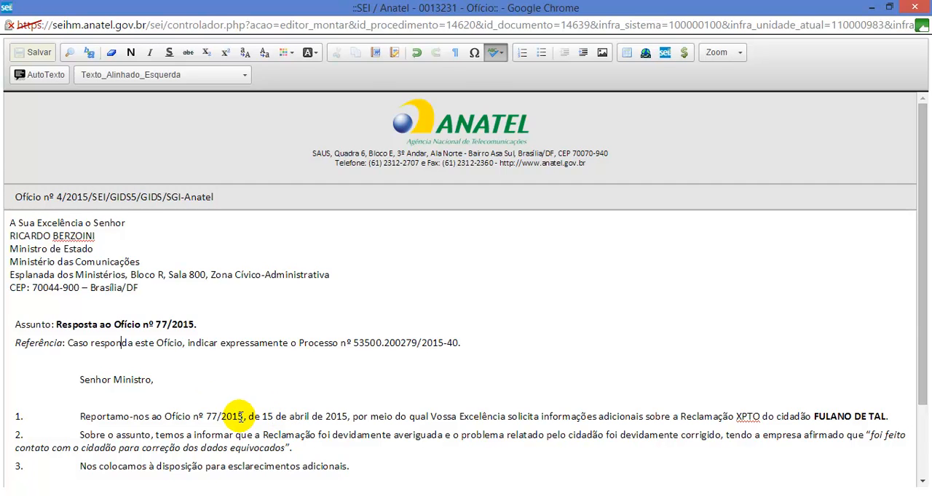
scroll(240, 416, down, 2)
click(202, 374)
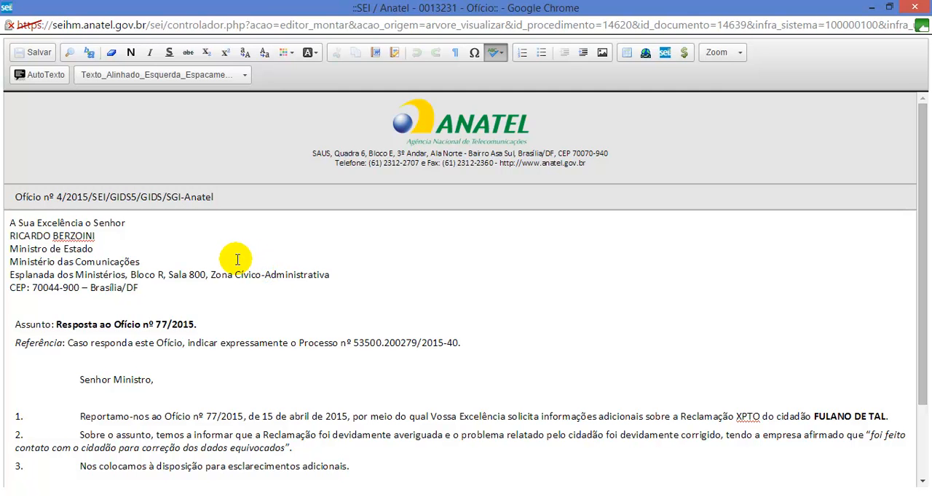
click(914, 7)
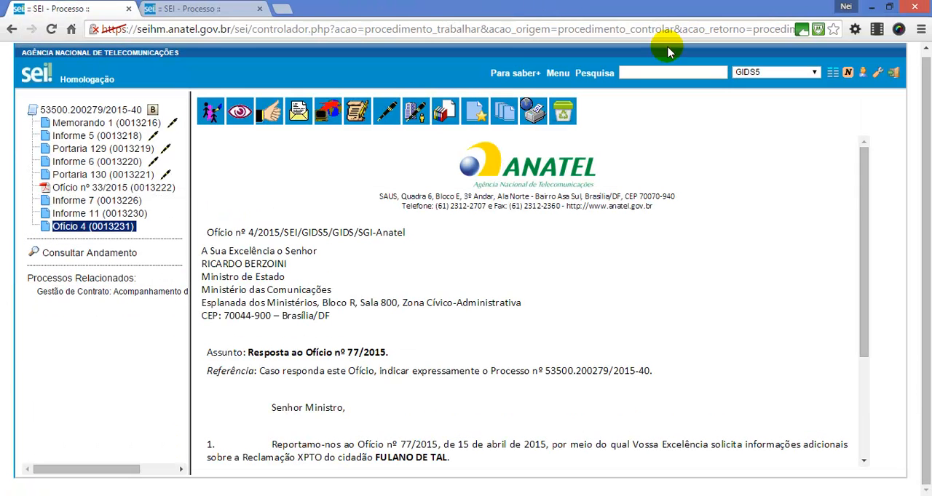